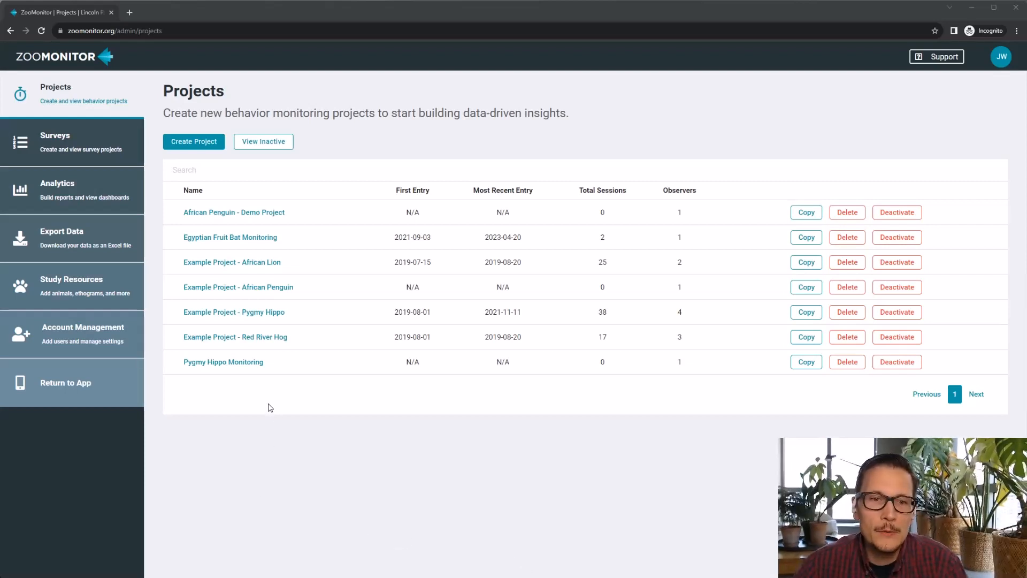
Step: In the Pygmy Hippo Monitoring project, attach PygmyHippo_Jabber Jawing.mp4 as the example video of the all-occurrence behavior Jabber Jawing
left_click(258, 364)
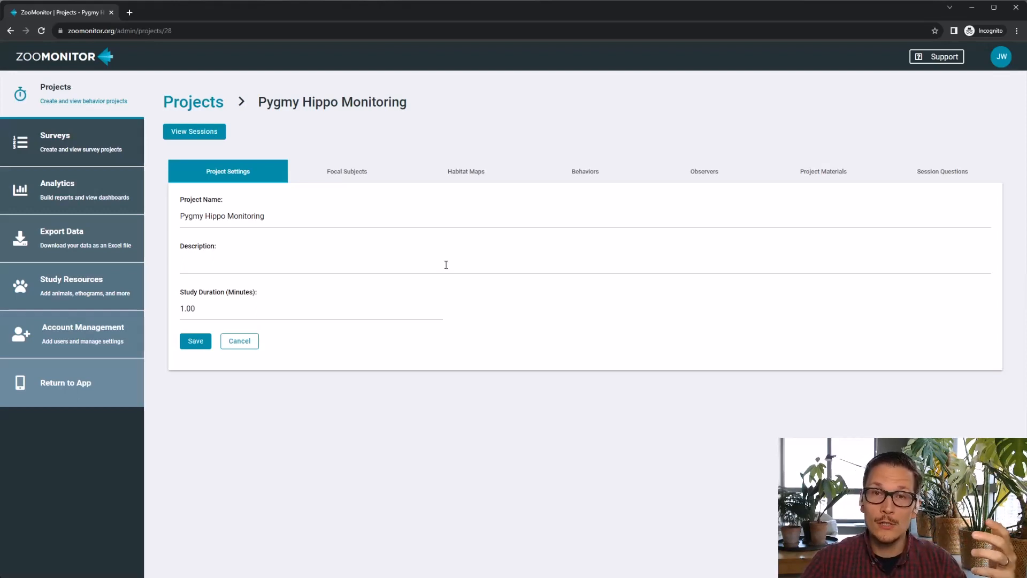
left_click(595, 175)
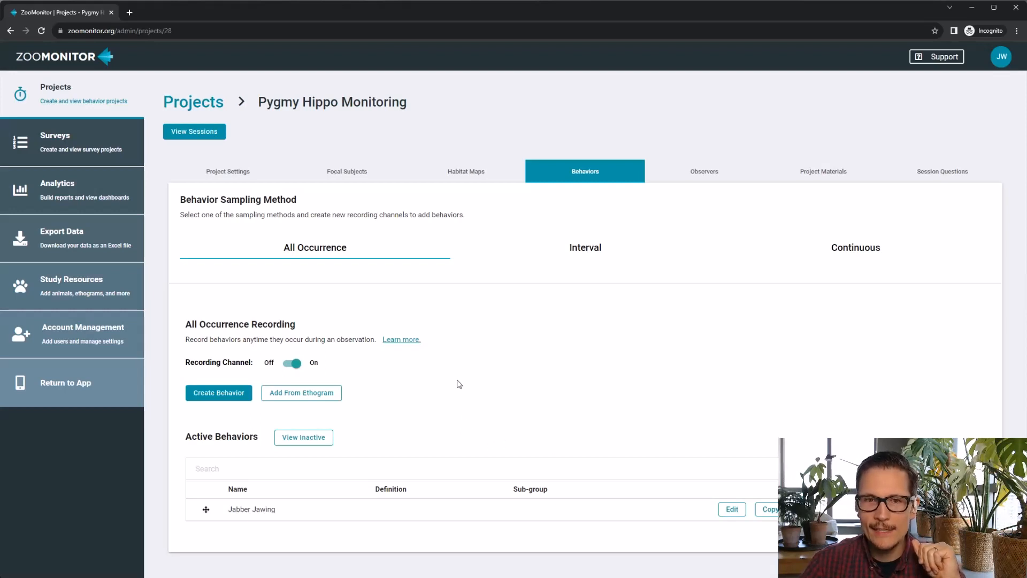
left_click(731, 509)
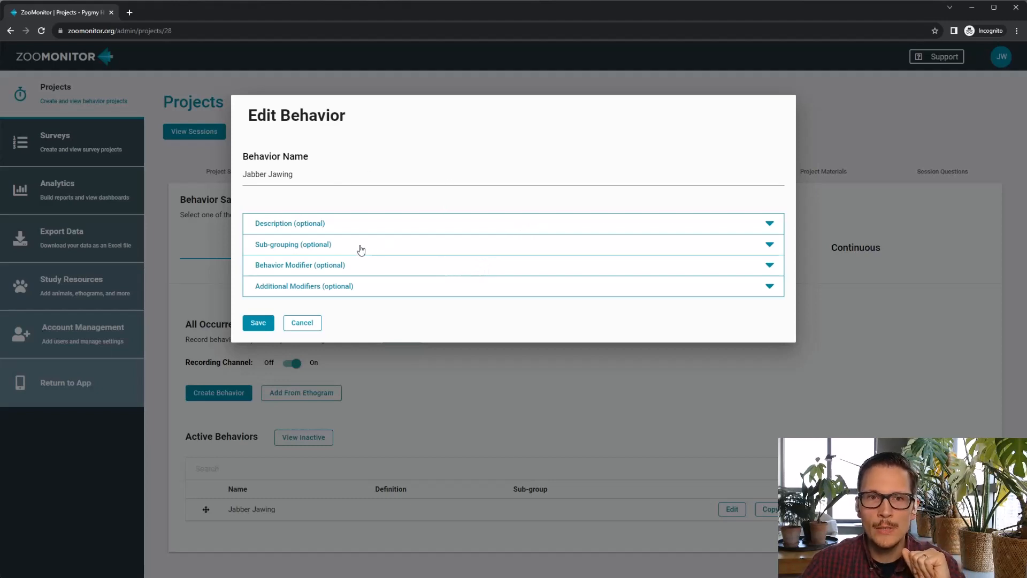
left_click(342, 229)
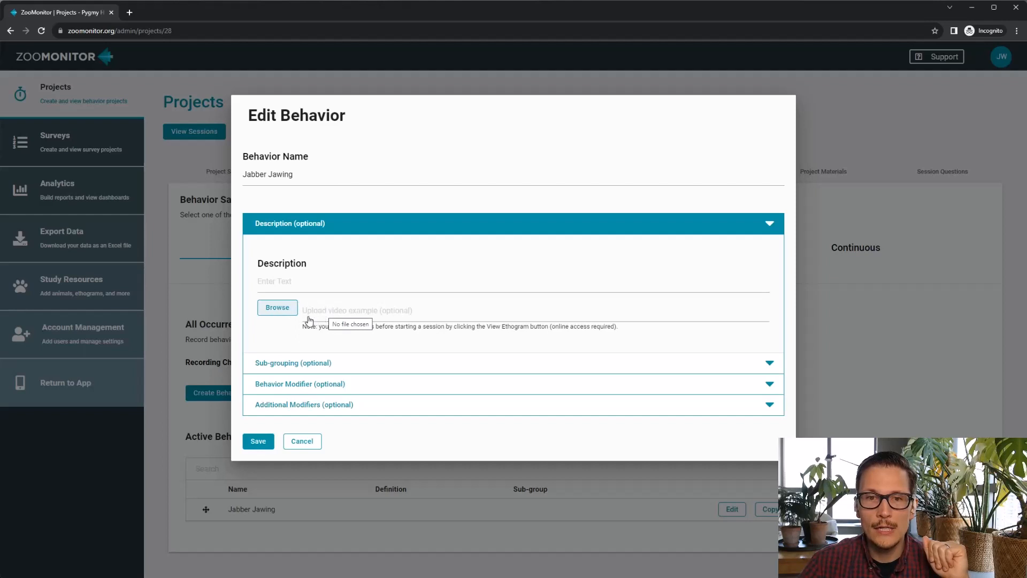
left_click(276, 310)
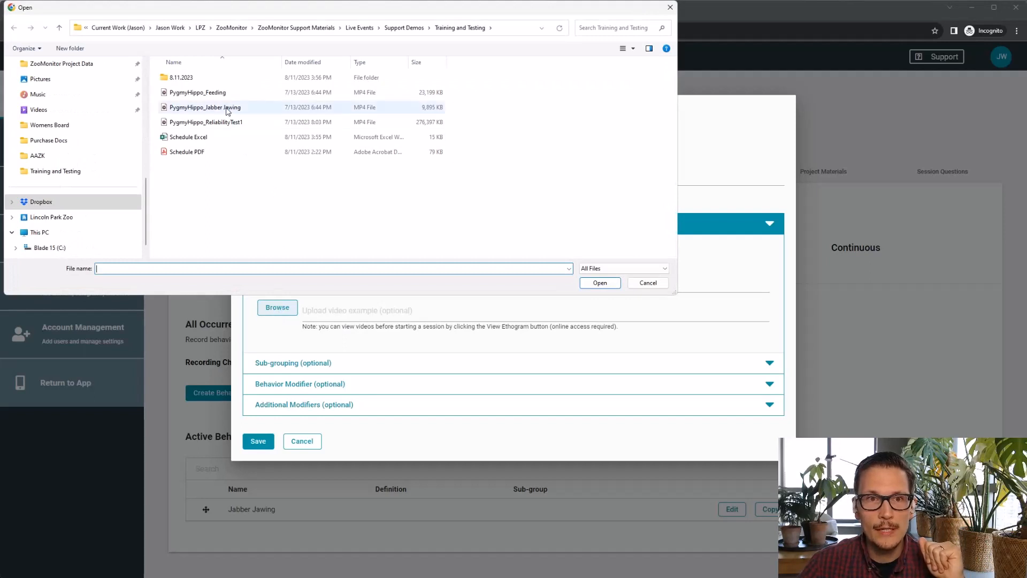
left_click(227, 108)
left_click(601, 284)
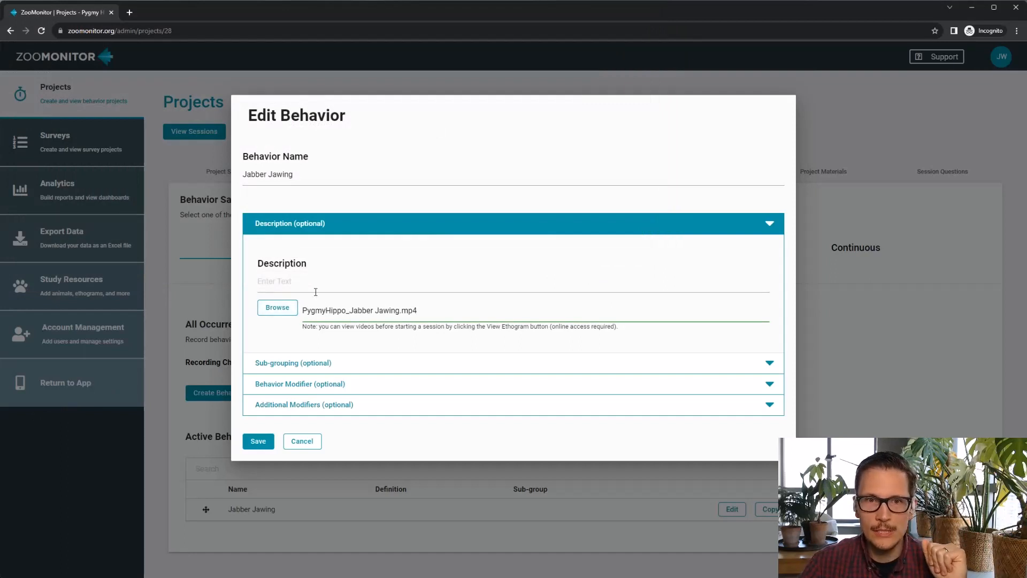
left_click(258, 441)
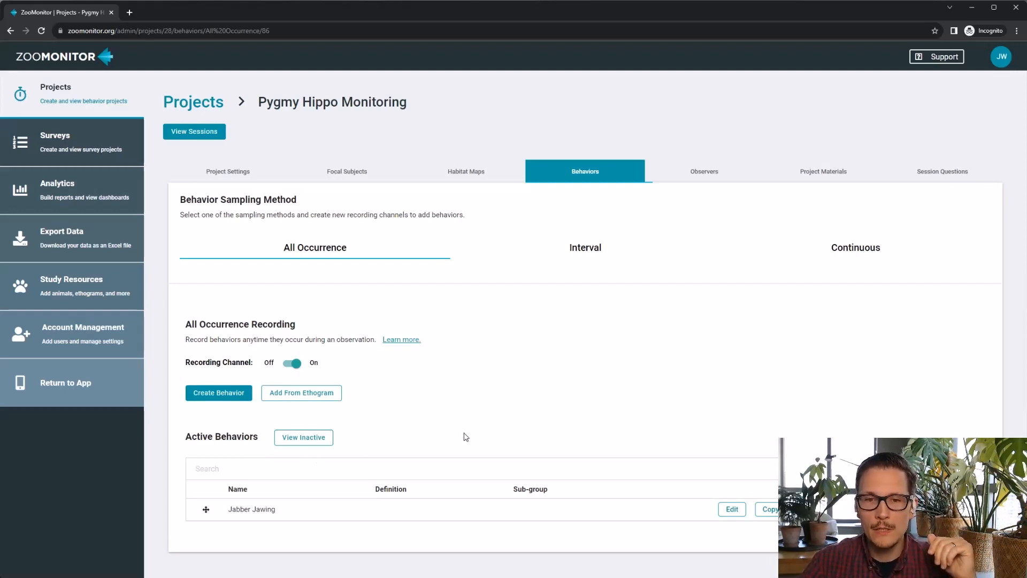
Step: Attach PygmyHippo_Feeding.mp4 as the example video of the Feeding/ Foraging behavior in the Interval Behaviors channel
left_click(583, 254)
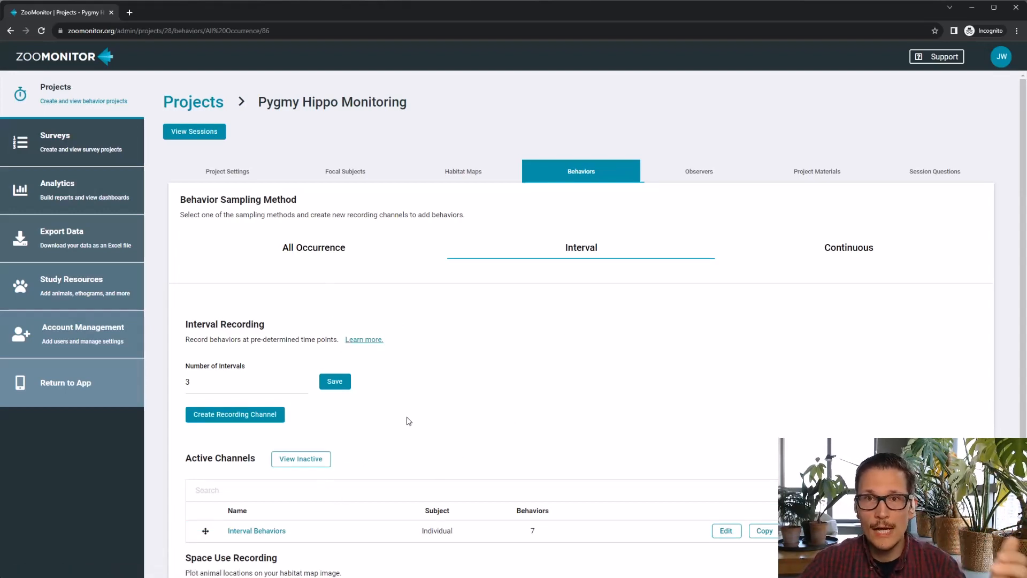
scroll(404, 433, "down", 1)
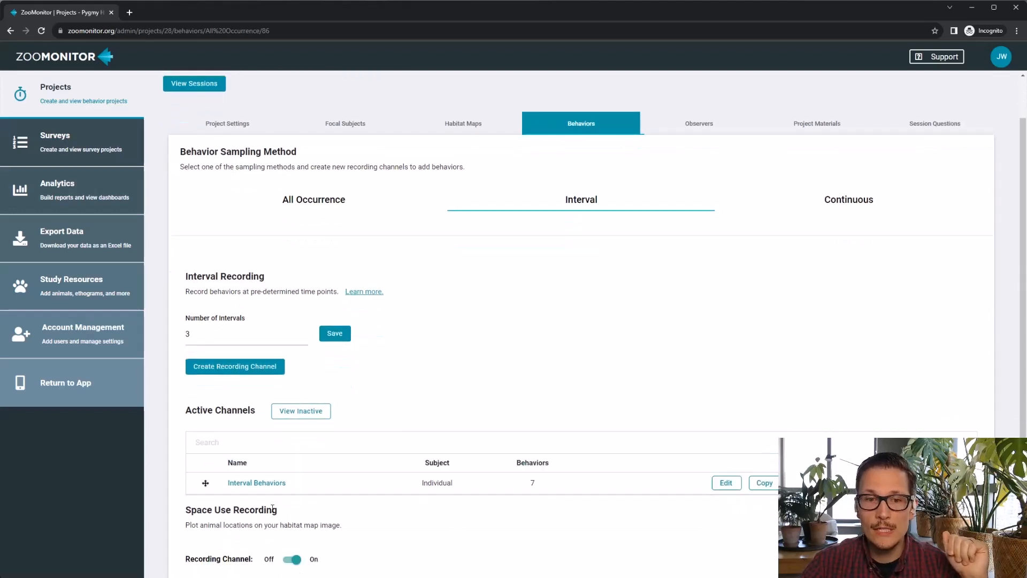
left_click(273, 483)
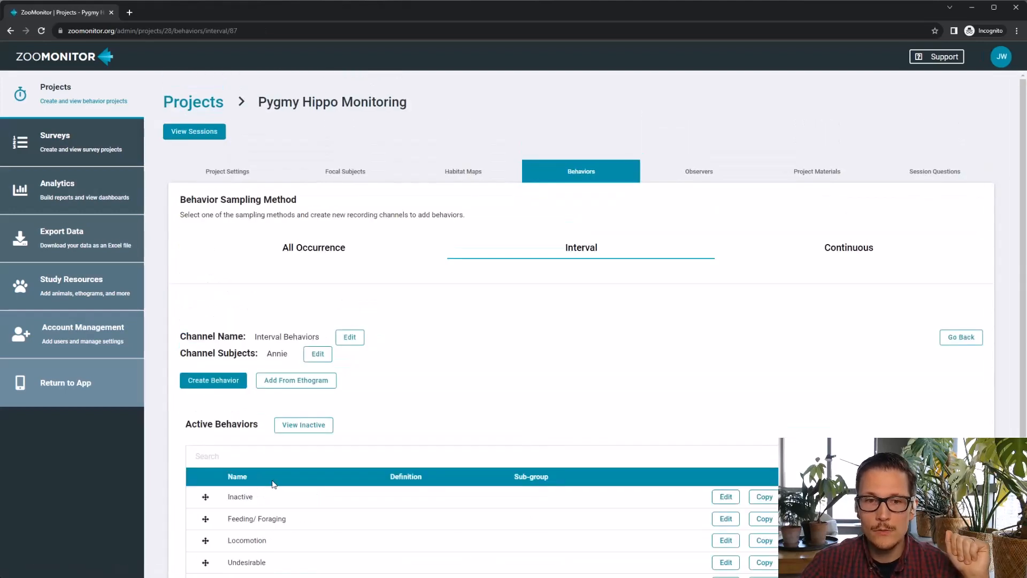
scroll(470, 390, "down", 1)
scroll(658, 439, "down", 1)
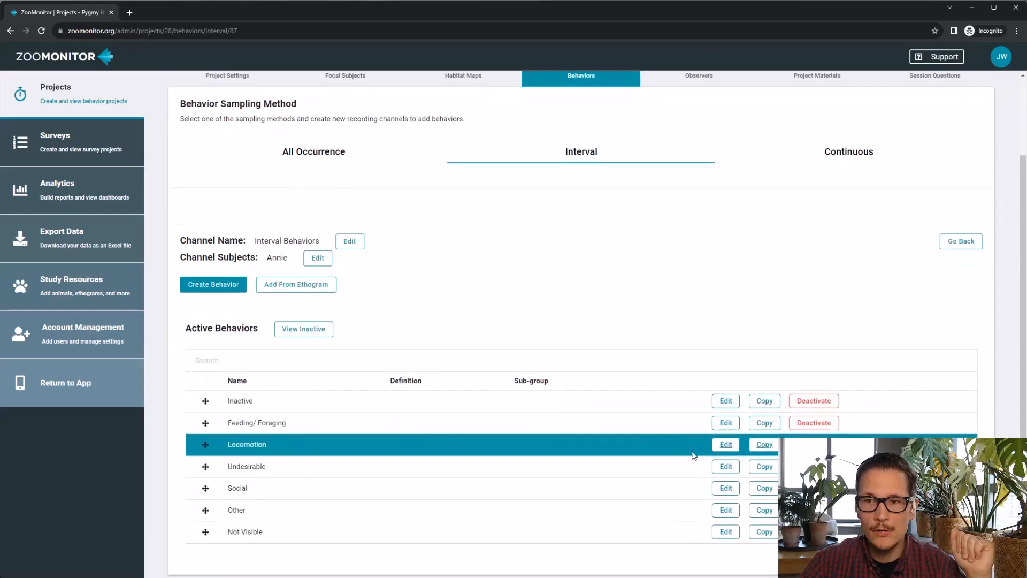
left_click(726, 423)
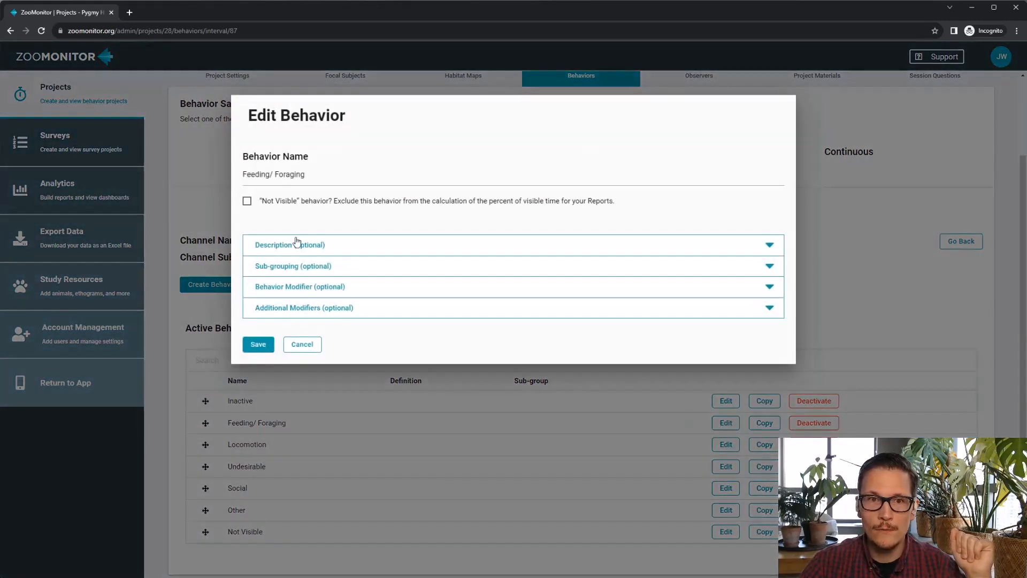
left_click(316, 246)
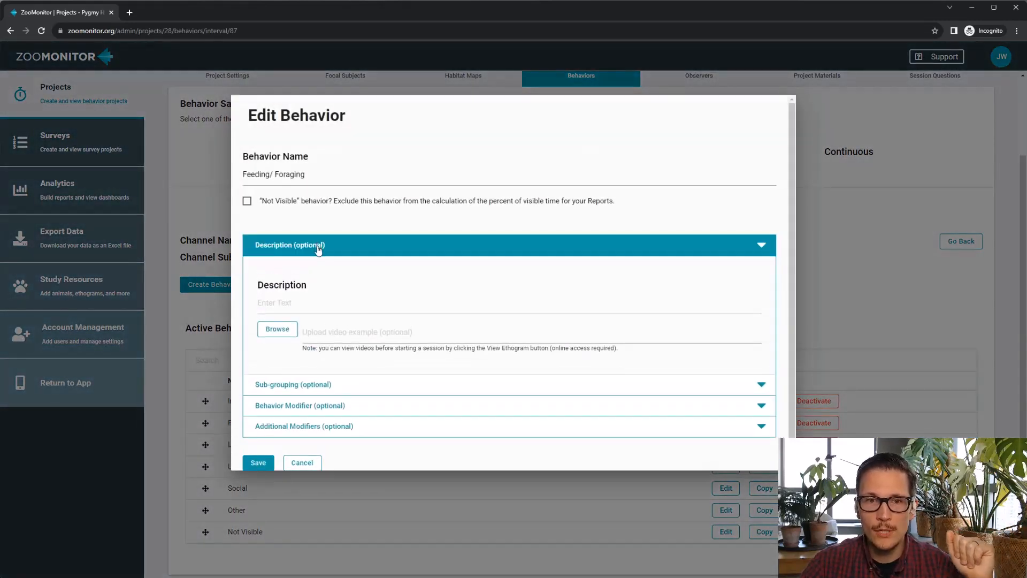
left_click(287, 327)
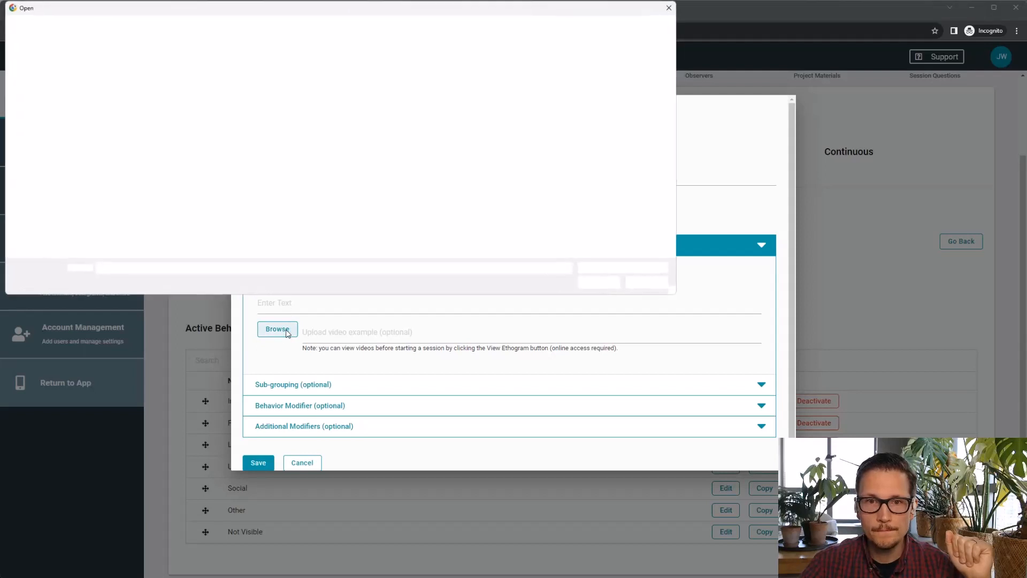
left_click(214, 92)
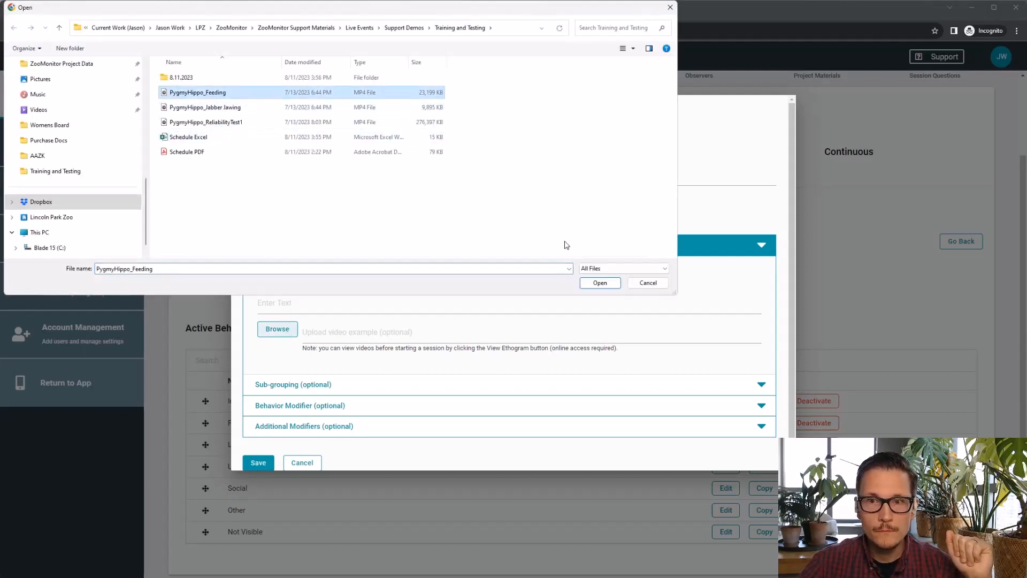
left_click(599, 284)
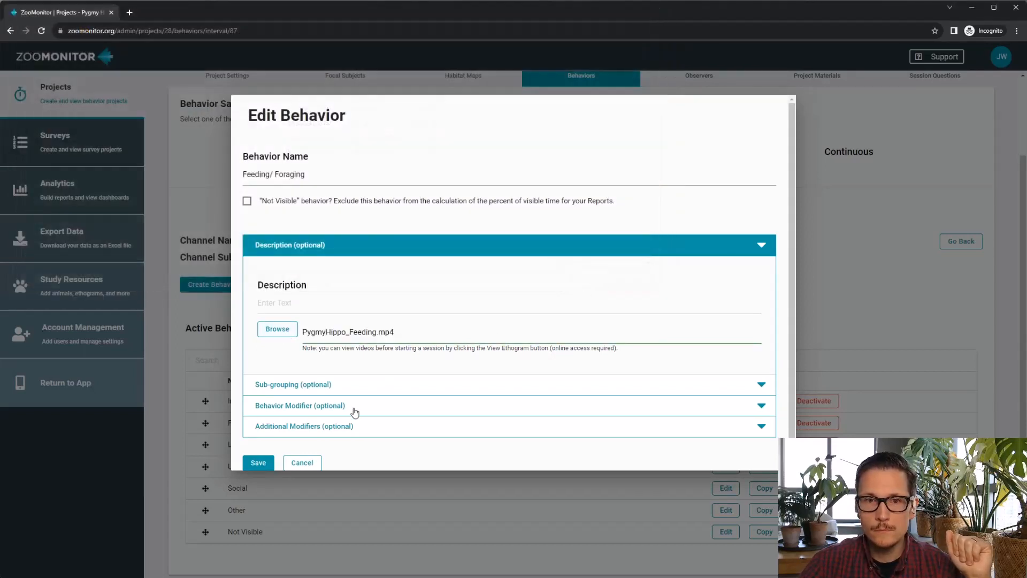
left_click(259, 463)
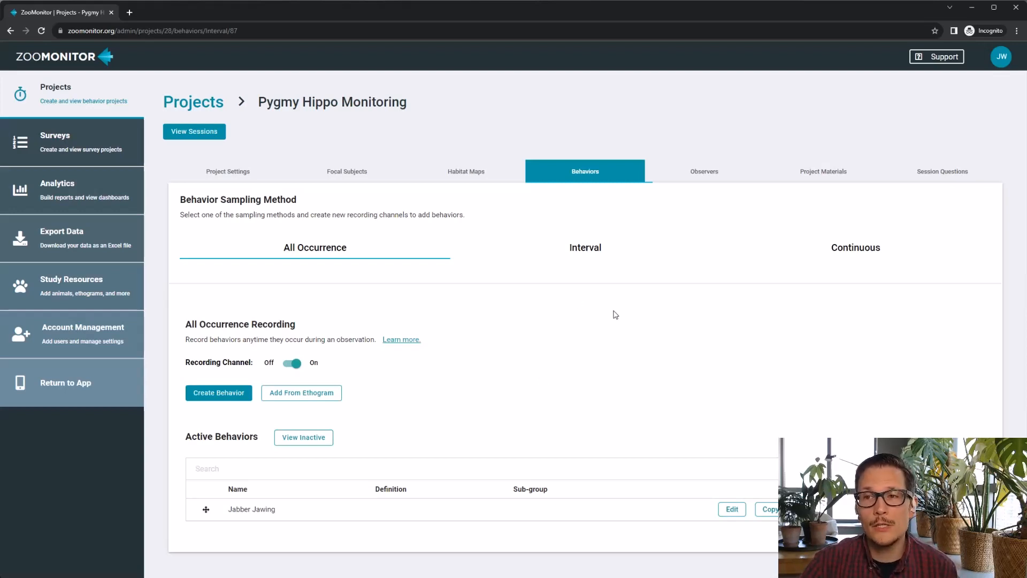
Step: Start a new project material named "Pygmy Hippo Reliability Test" with the local file PygmyHippo_ReliabilityTest1.mp4
left_click(829, 179)
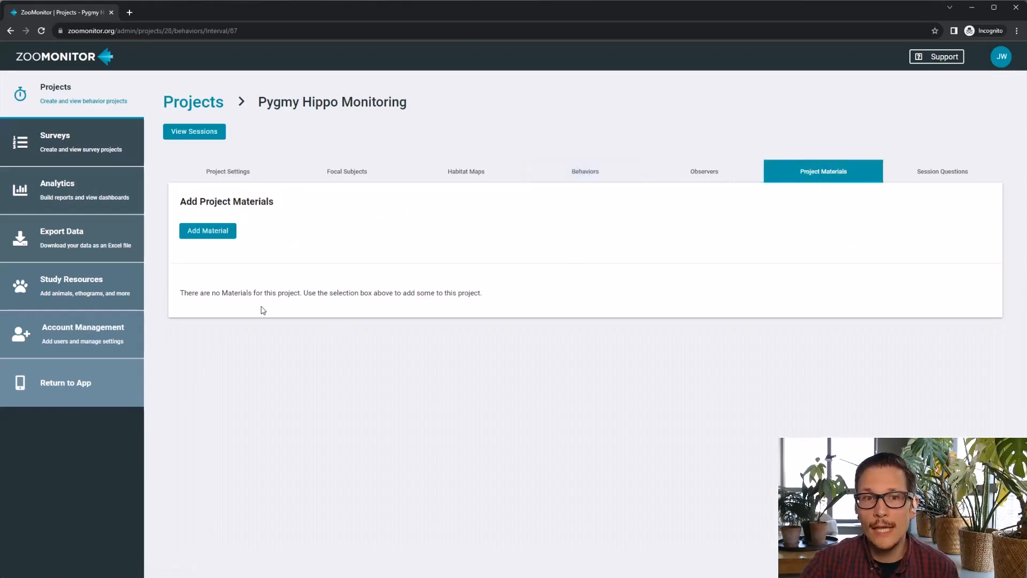
left_click(214, 236)
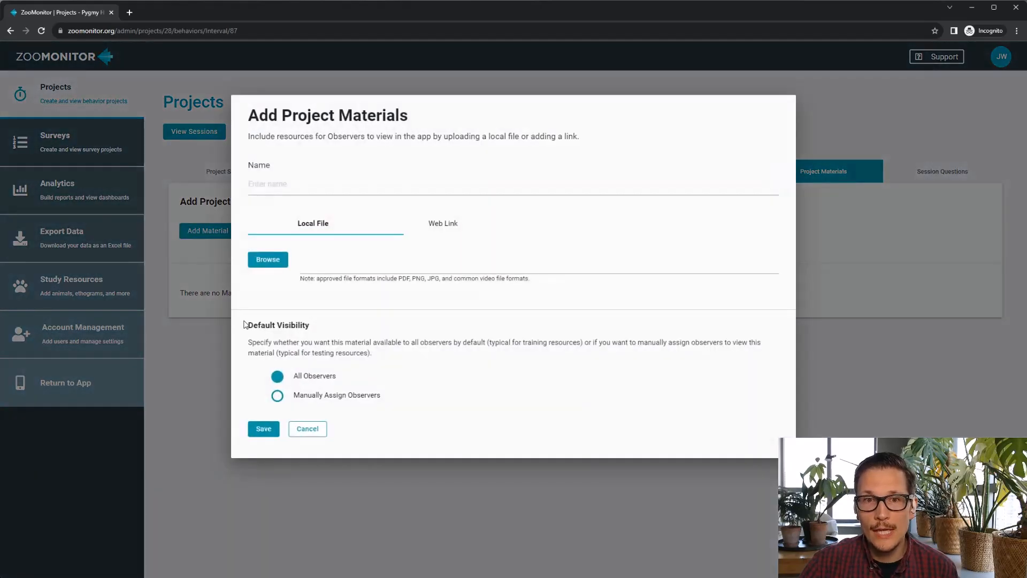
left_click(312, 180)
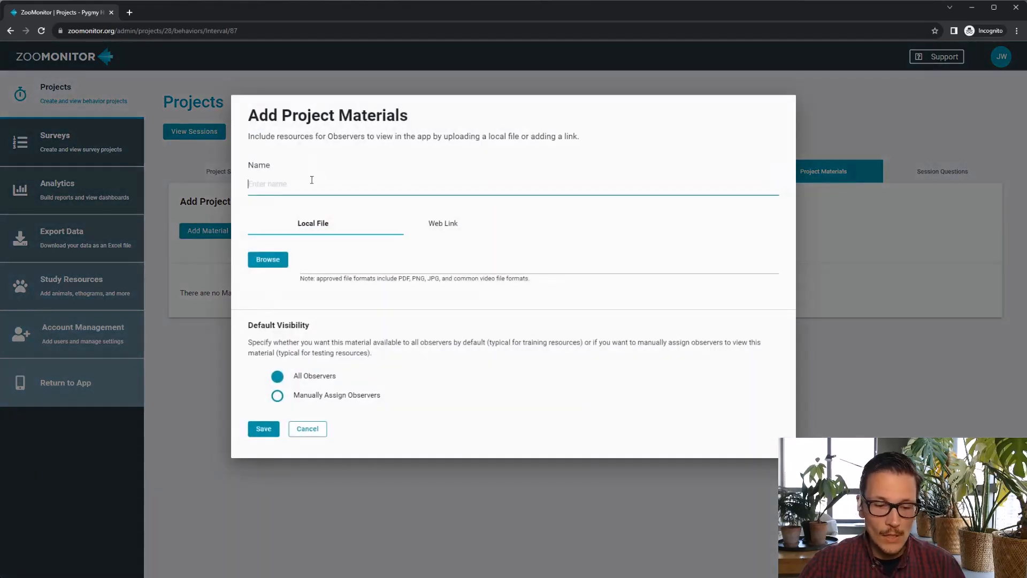
type("Pygmy Hippo Relia")
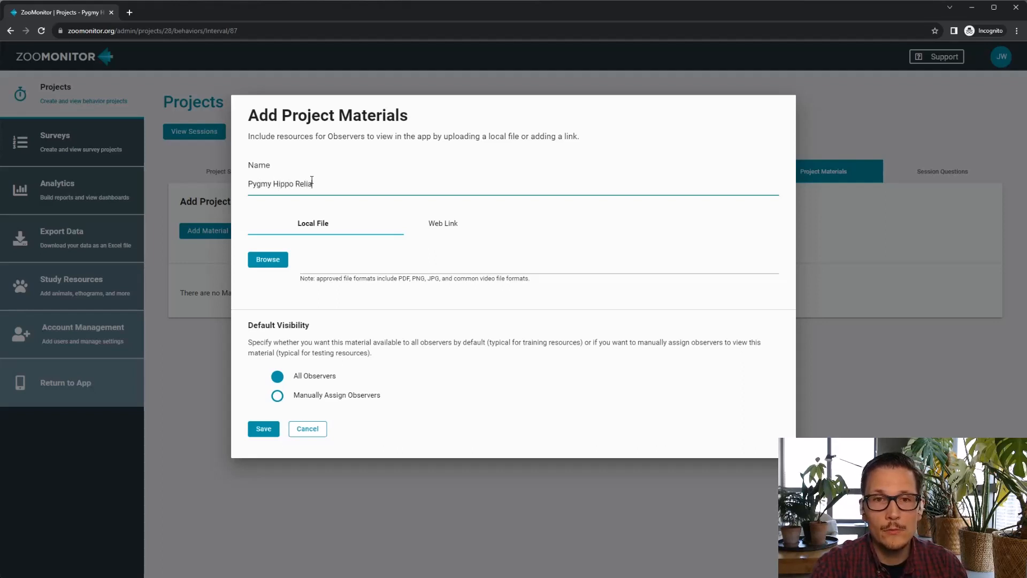
type("bility Test")
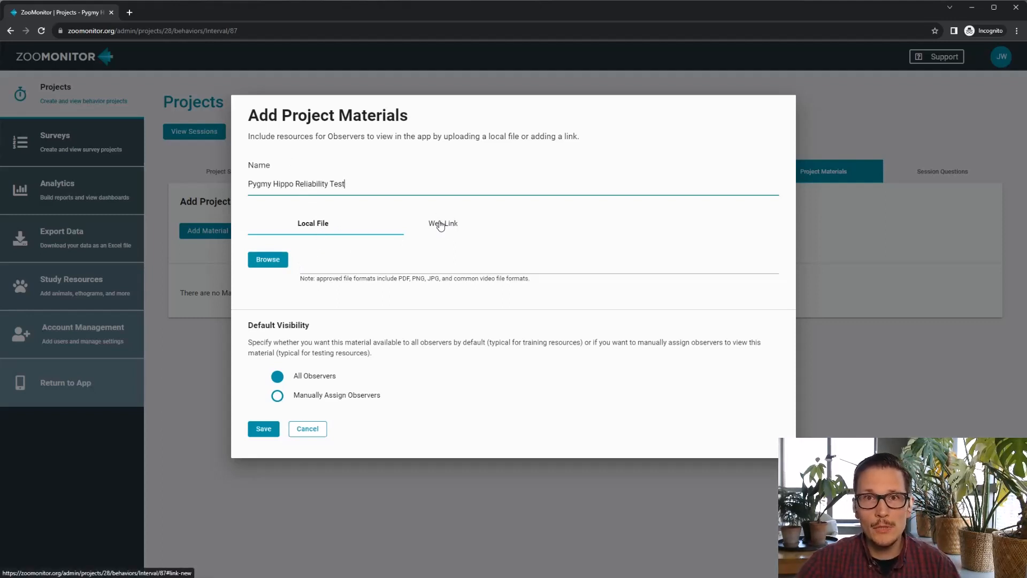
left_click(267, 260)
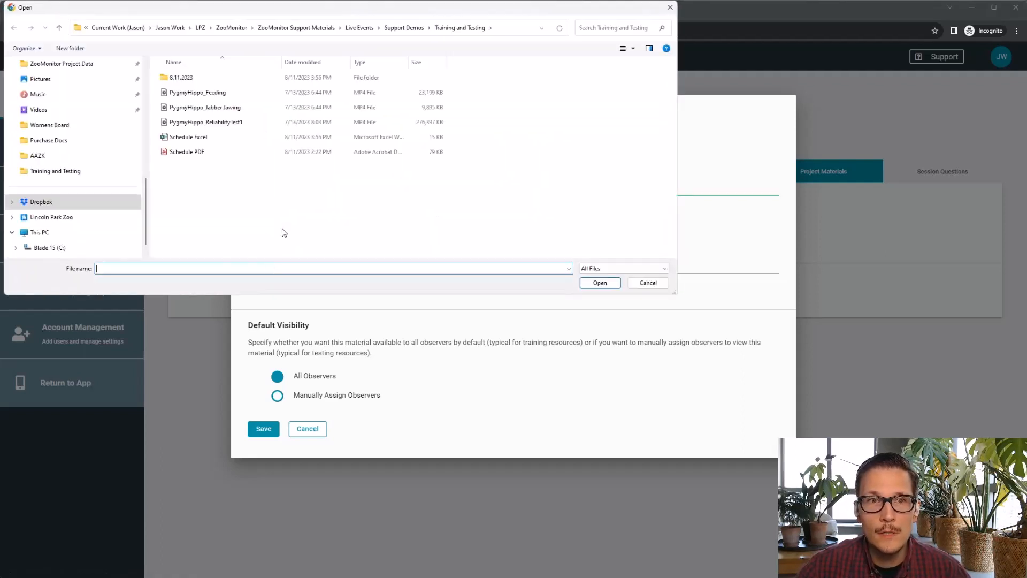
left_click(219, 123)
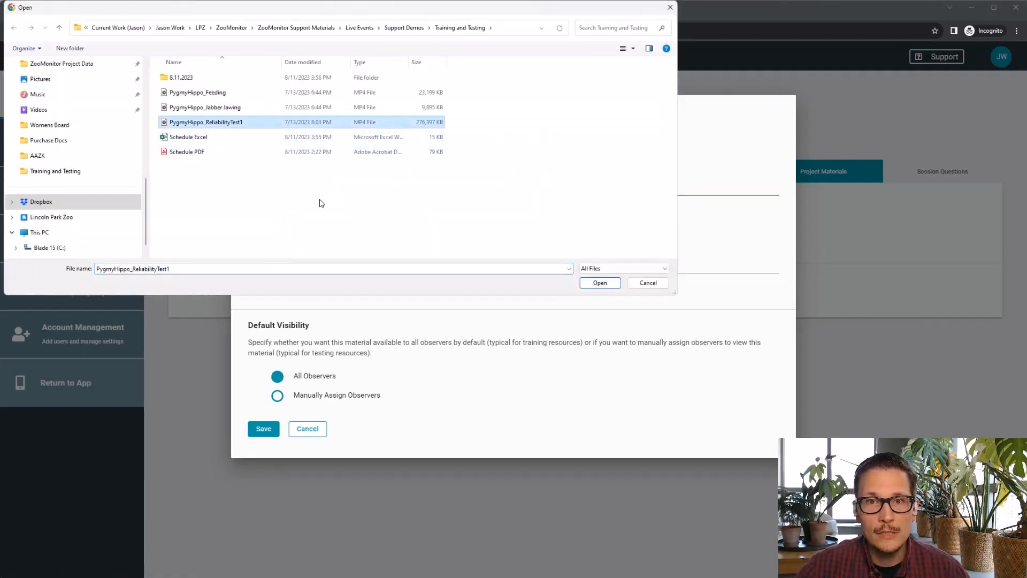
left_click(599, 283)
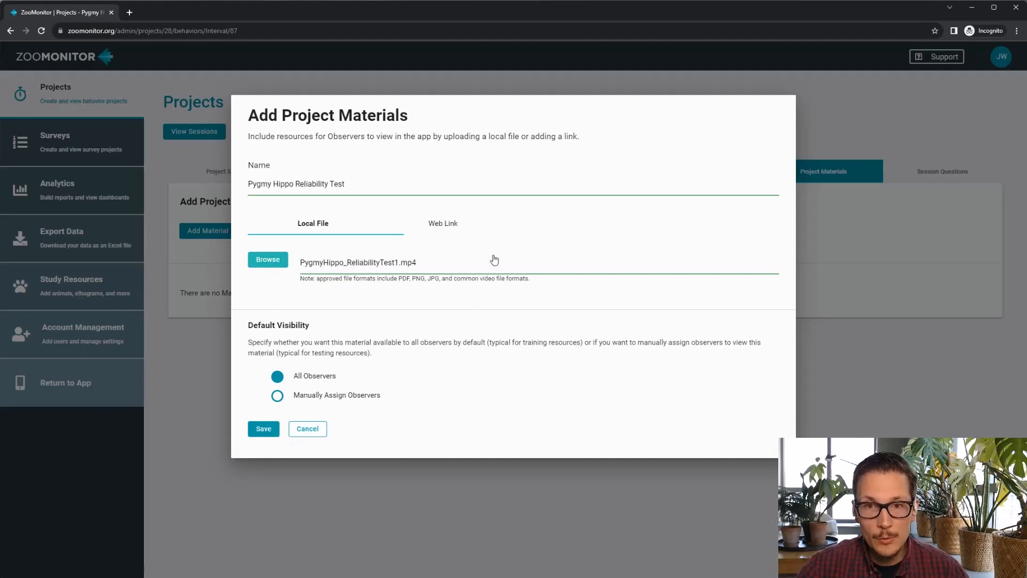
Step: Save the material with Manually Assign Observers as its default visibility and give the project's only observer access to it
left_click(296, 401)
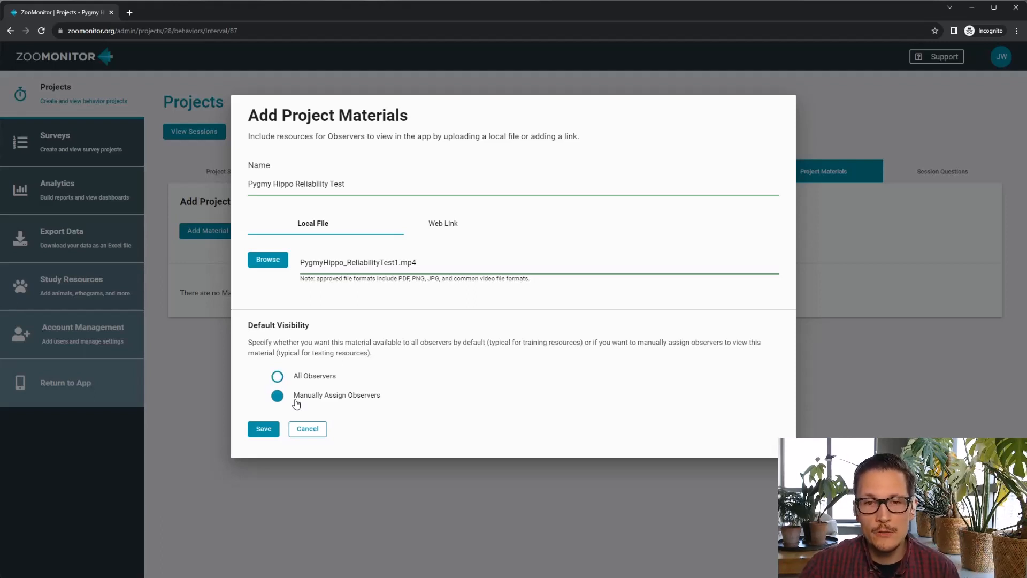
left_click(265, 429)
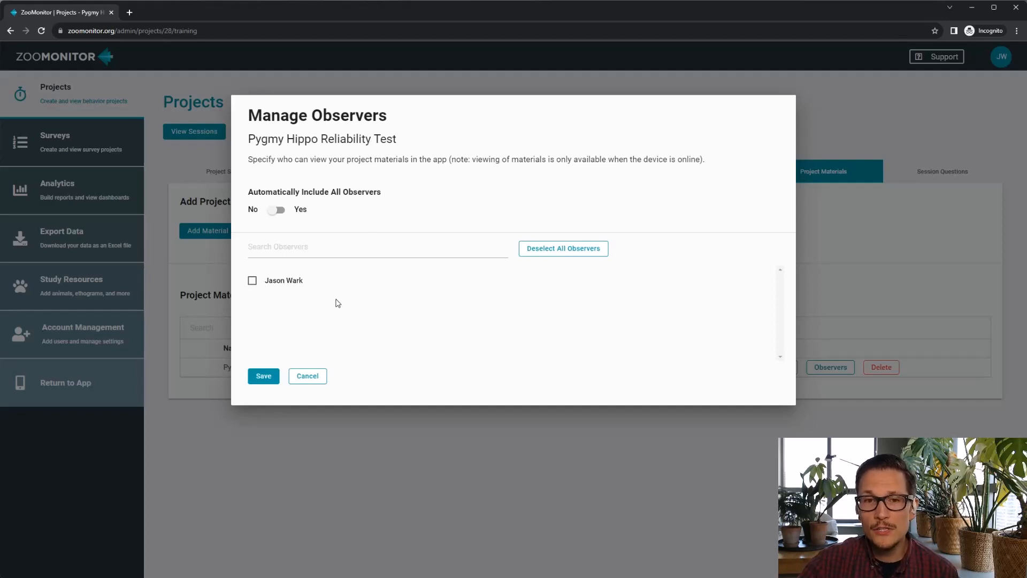
left_click(252, 280)
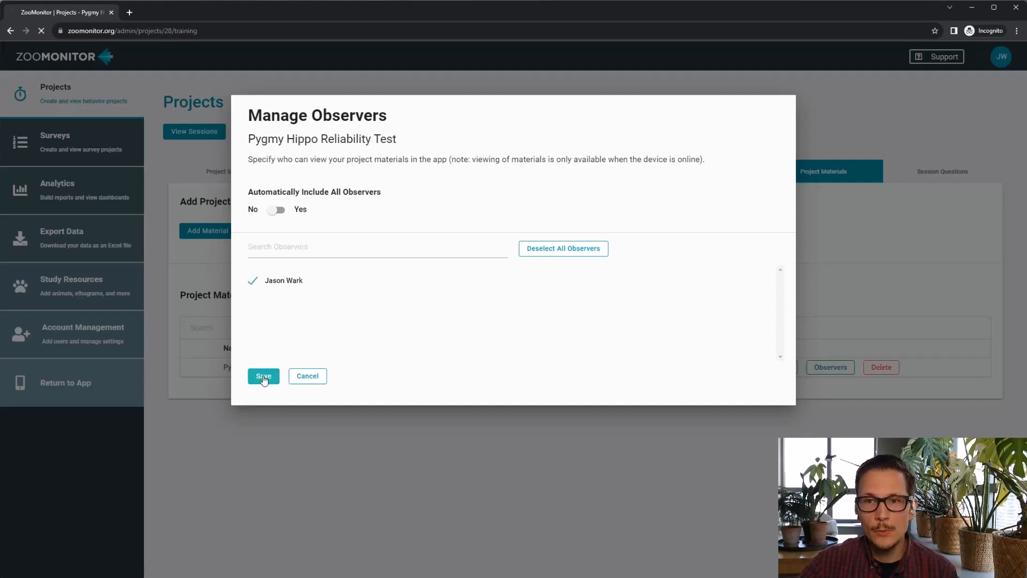
left_click(263, 377)
Step: Add the first two people in the observer list to the project, starting with the second one
left_click(701, 172)
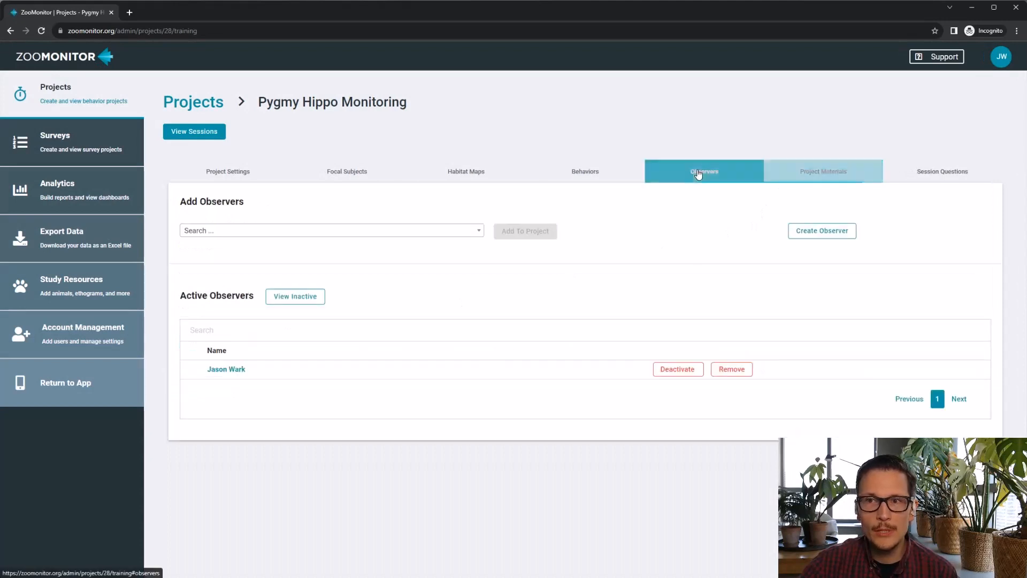
left_click(315, 231)
left_click(238, 310)
left_click(528, 237)
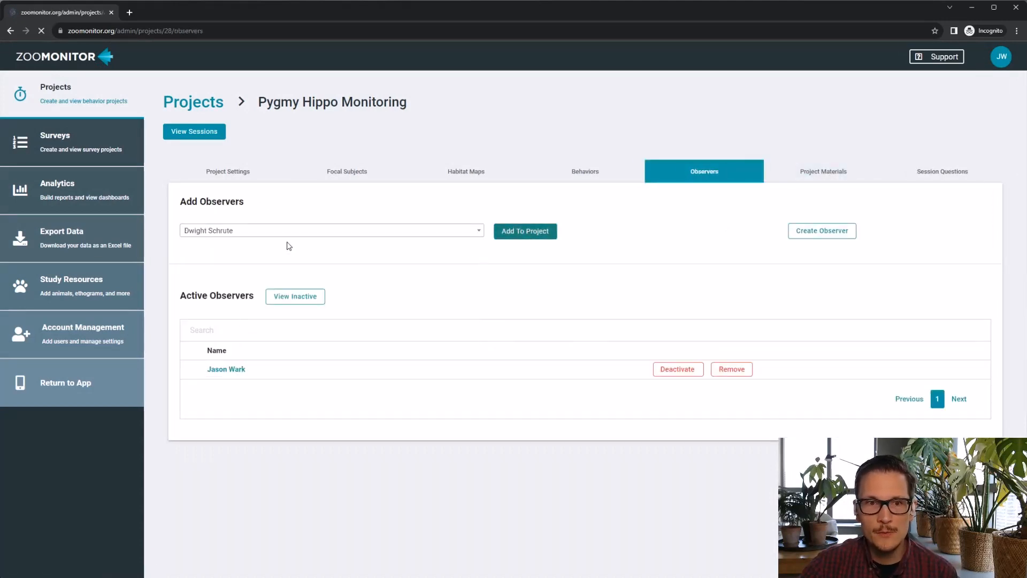
left_click(288, 231)
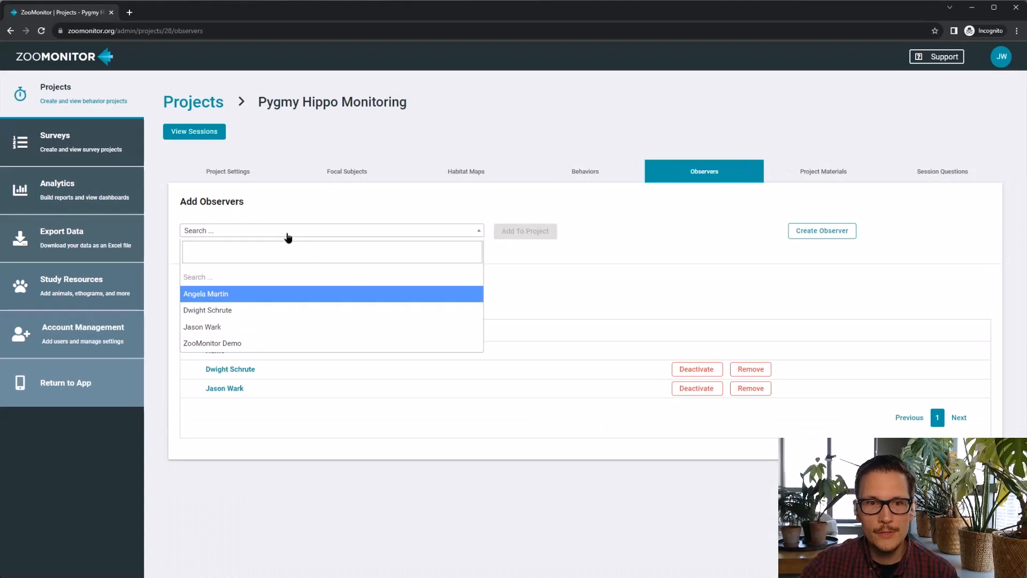
left_click(249, 295)
left_click(517, 241)
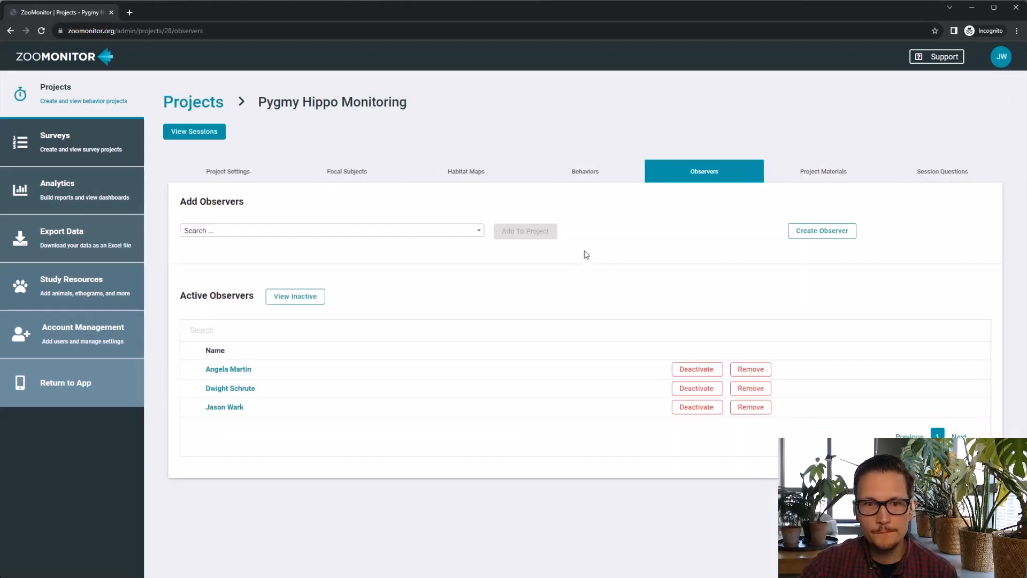
Step: Also give the second observer listed for the Pygmy Hippo Reliability Test material access to it and save the assignment
left_click(826, 176)
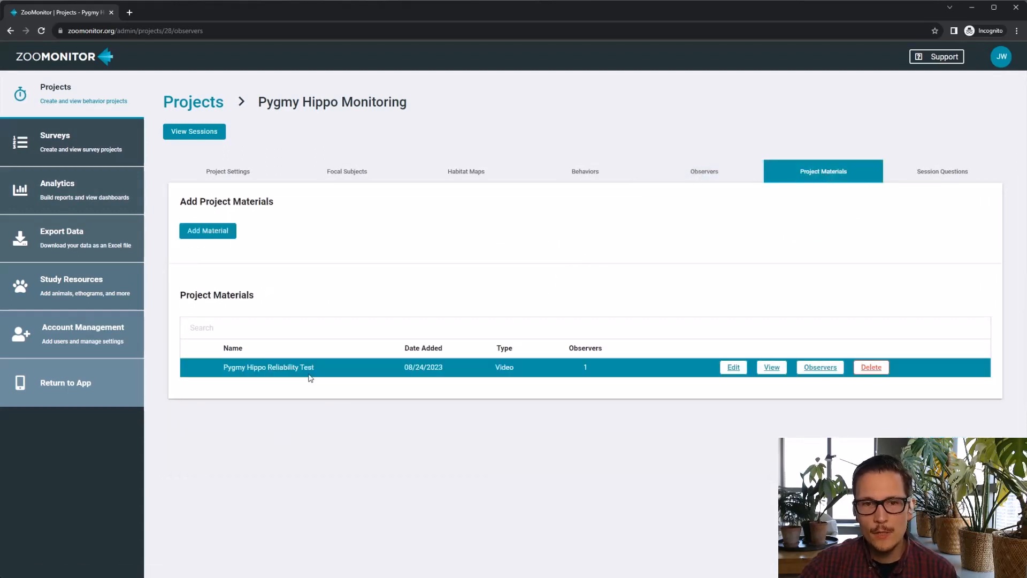
left_click(824, 368)
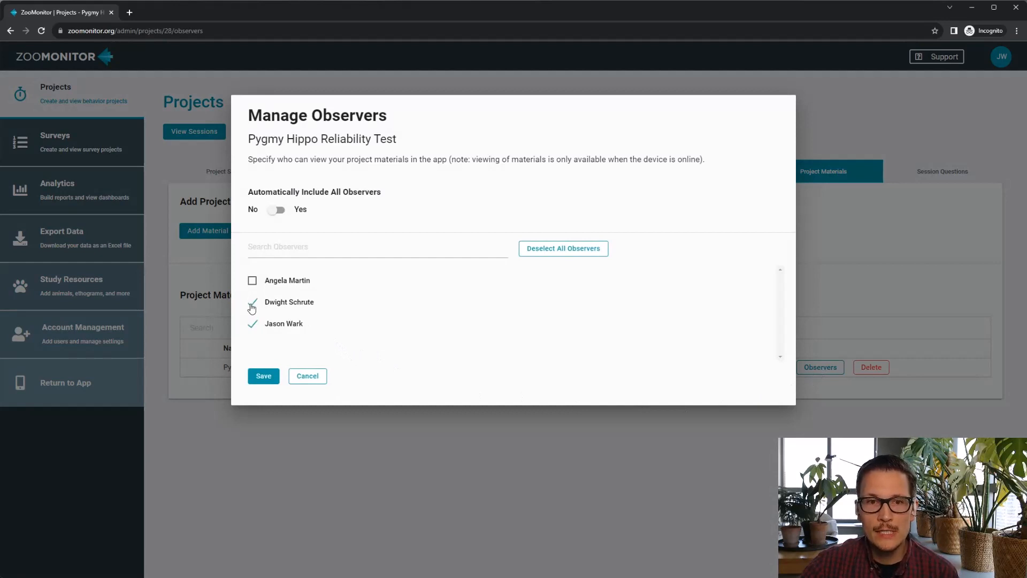
left_click(264, 376)
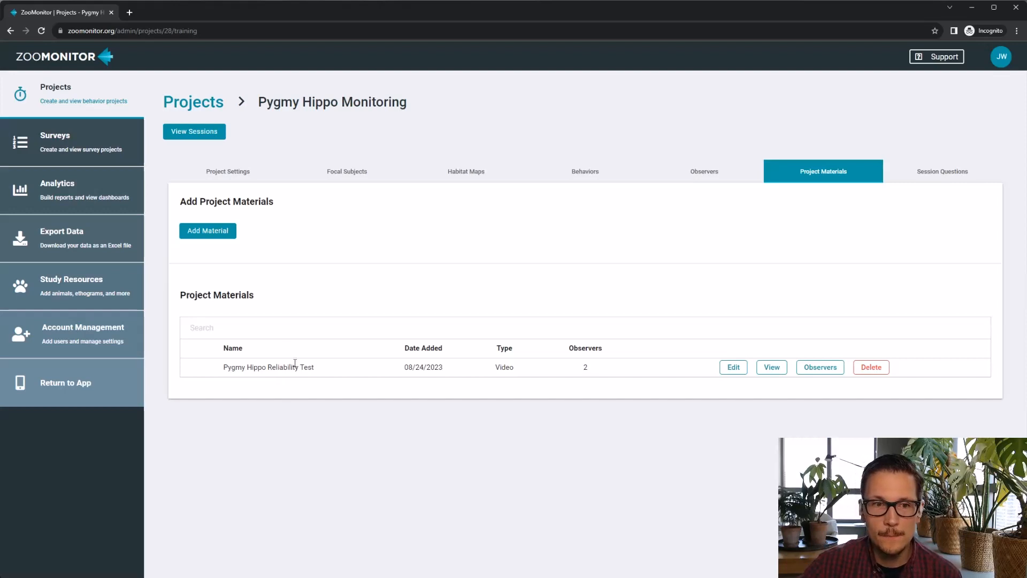
Step: Return to the observer app as the remembered user and download the latest project updates
left_click(83, 383)
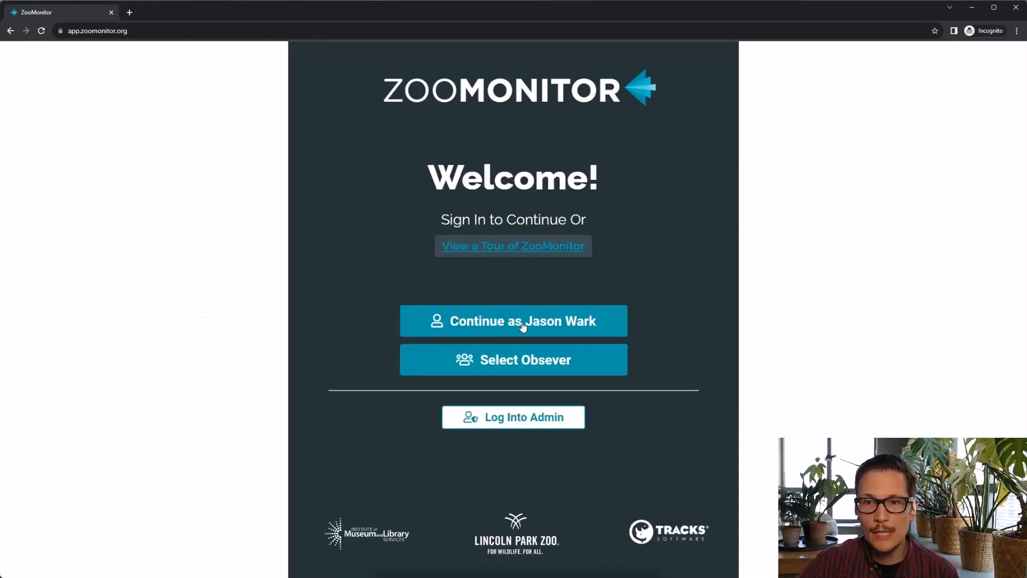
left_click(523, 327)
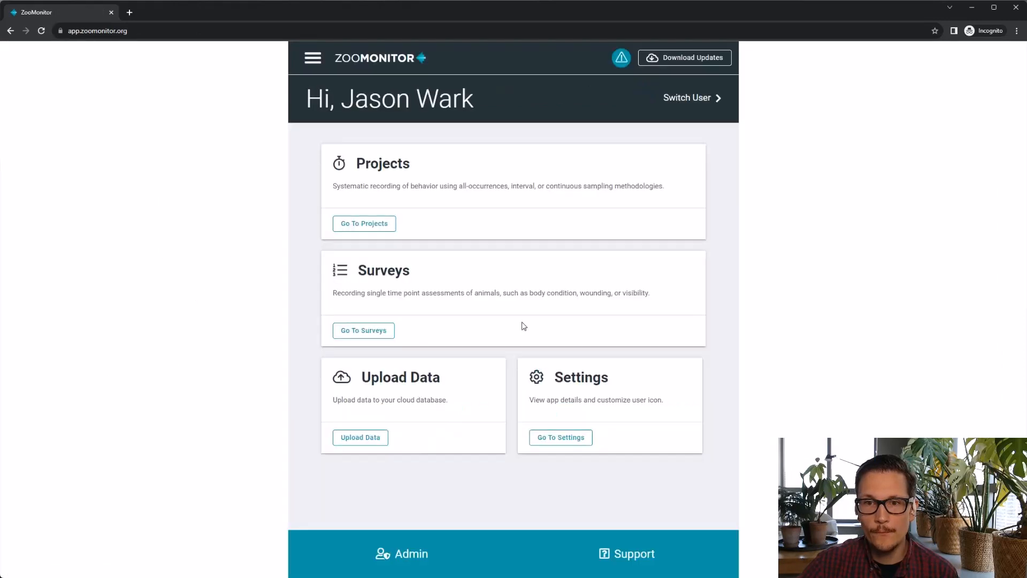
left_click(696, 63)
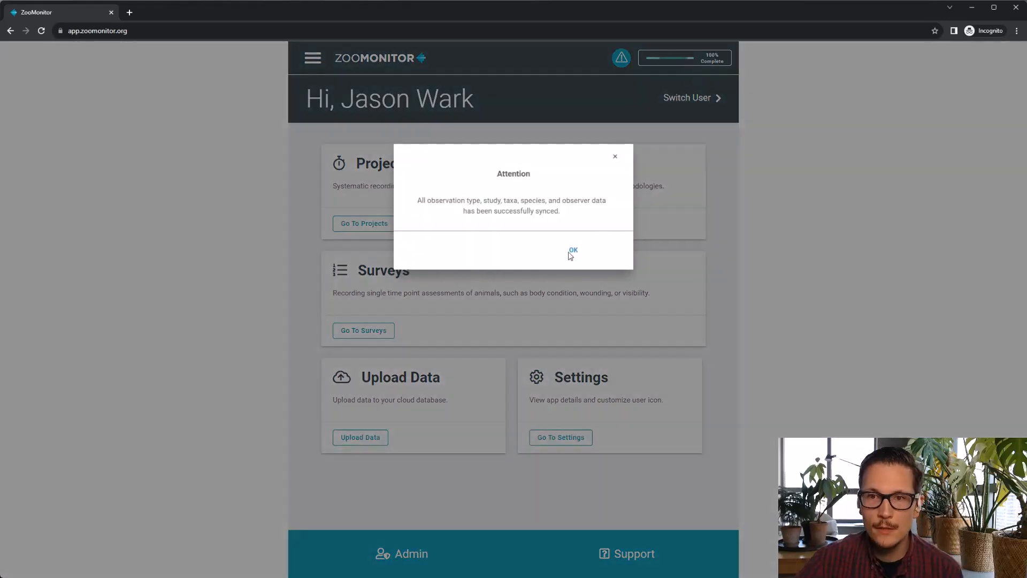
left_click(571, 254)
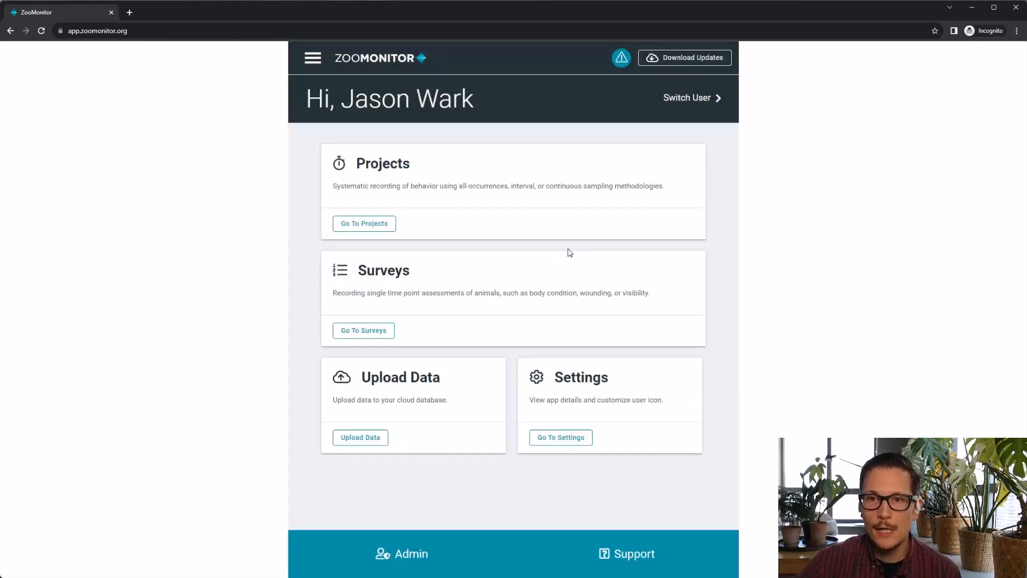
Step: Compare the Pygmy Hippo Monitoring project's materials as seen by the current user and by the first person in the user list
left_click(354, 227)
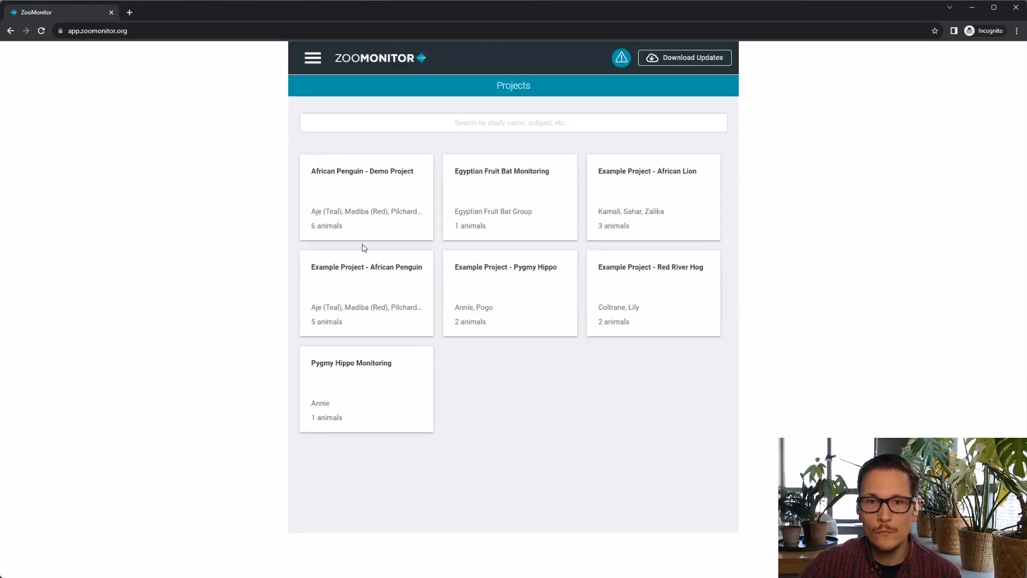
left_click(375, 373)
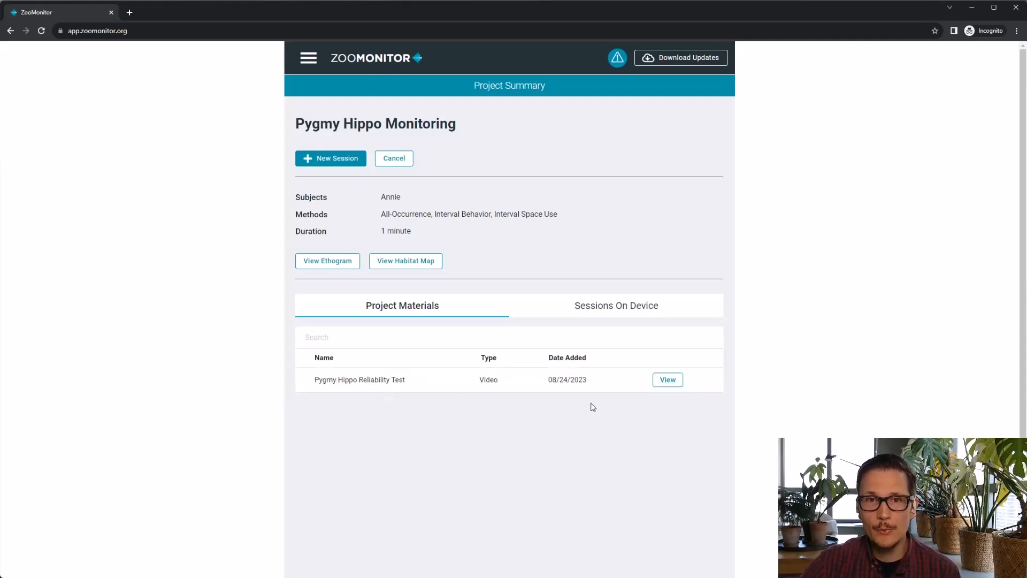
left_click(308, 63)
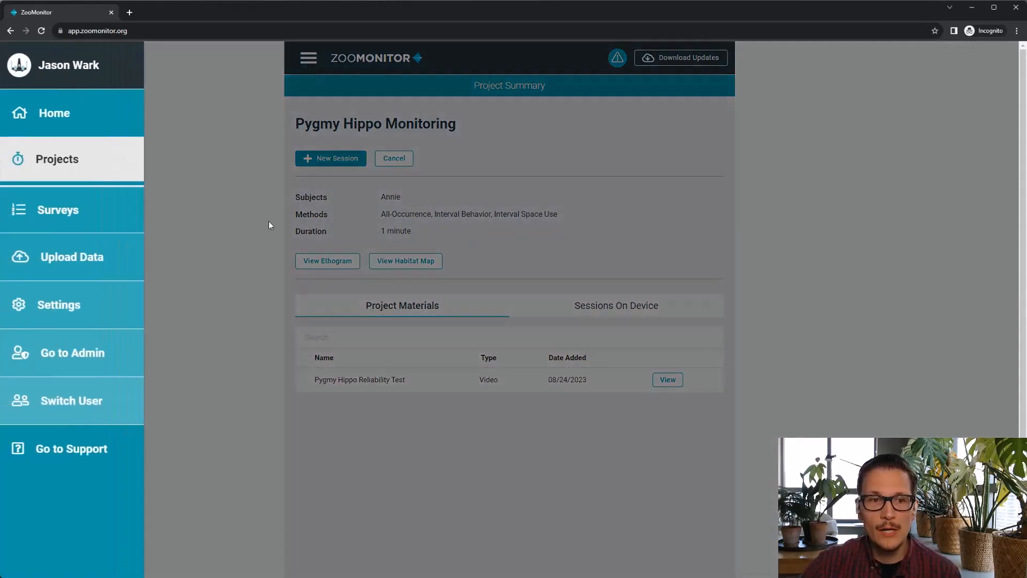
left_click(68, 399)
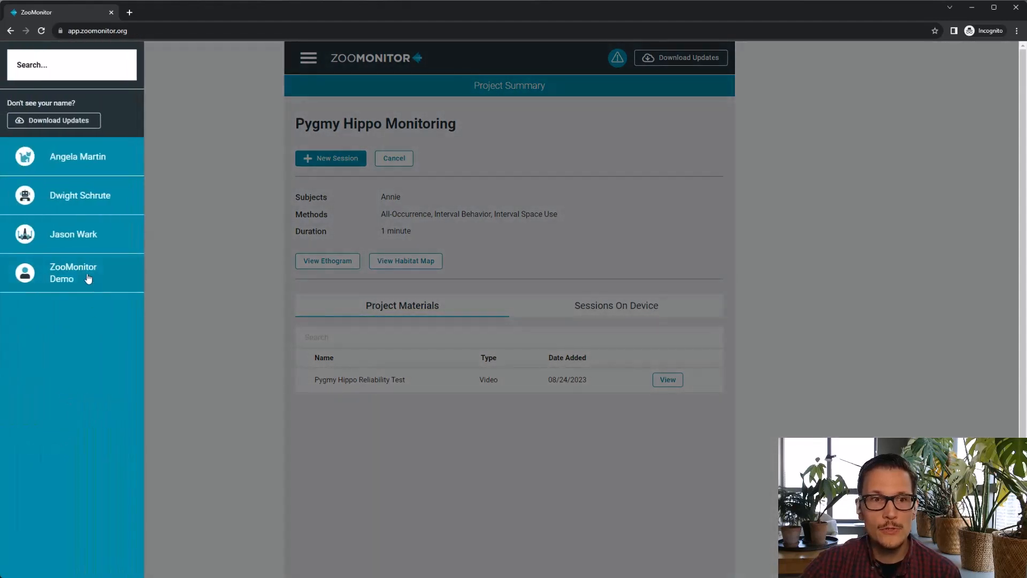
left_click(69, 162)
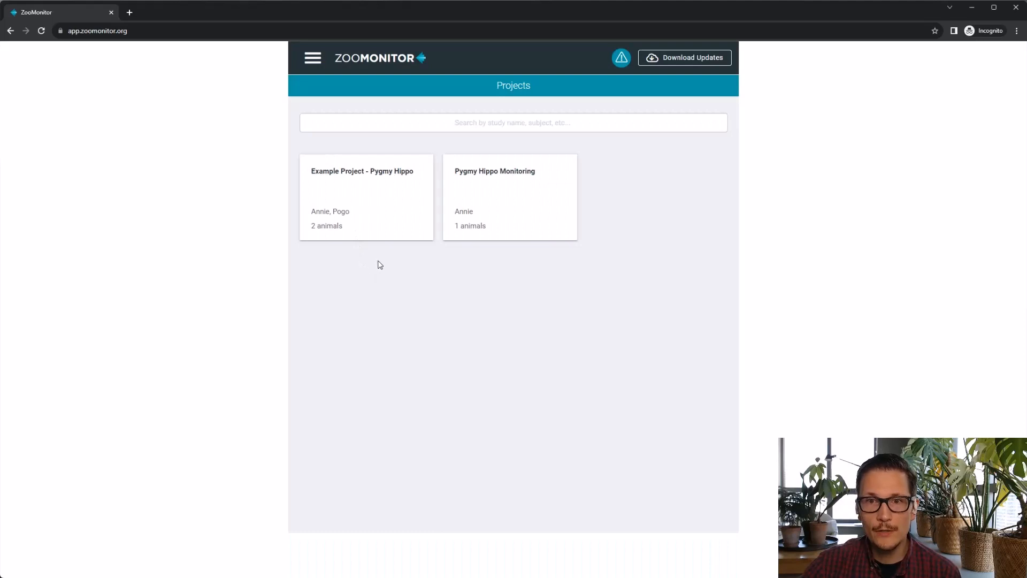
left_click(503, 178)
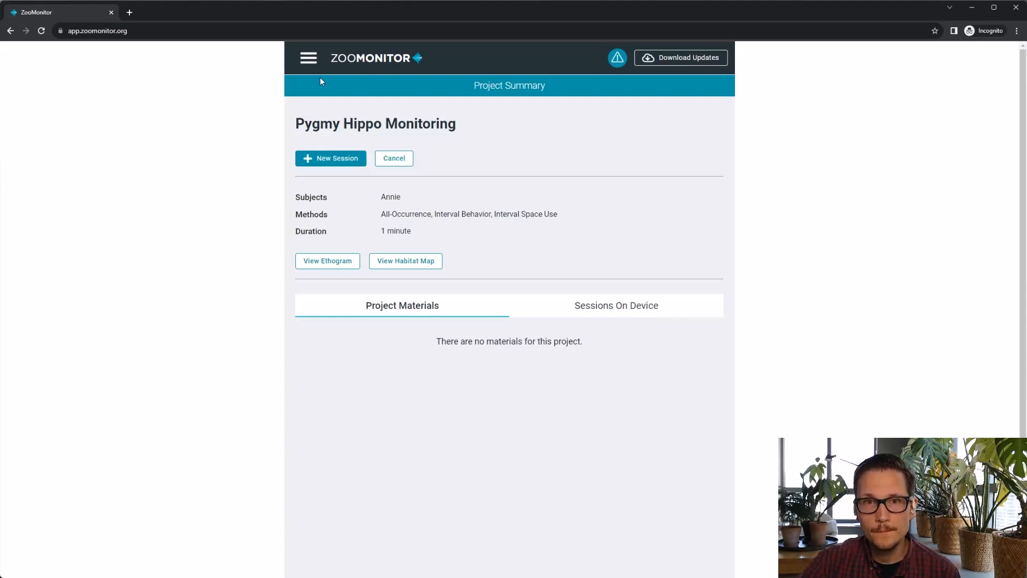
Step: Return to the admin site and open the project materials of Pygmy Hippo Monitoring
left_click(309, 61)
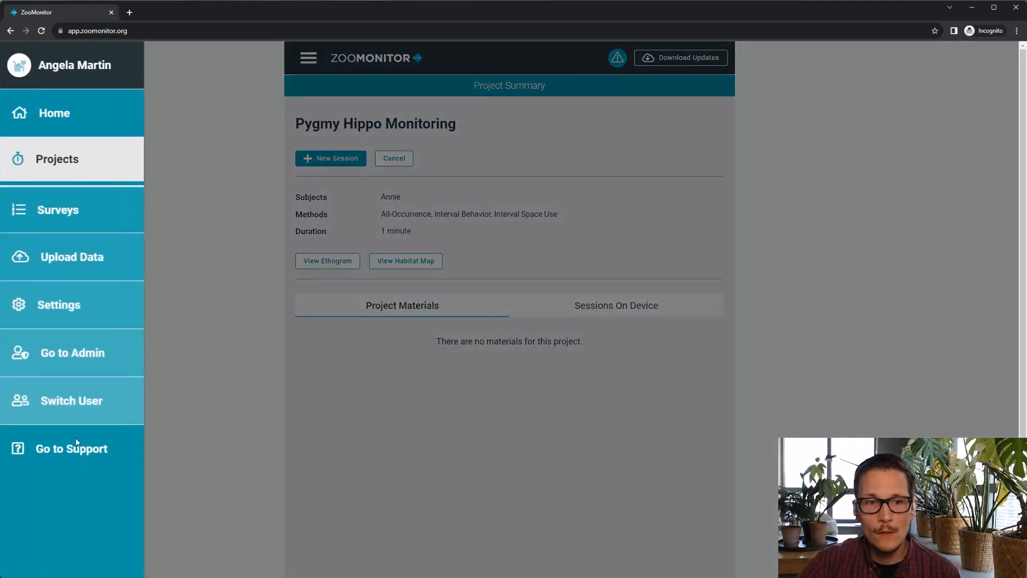
left_click(66, 362)
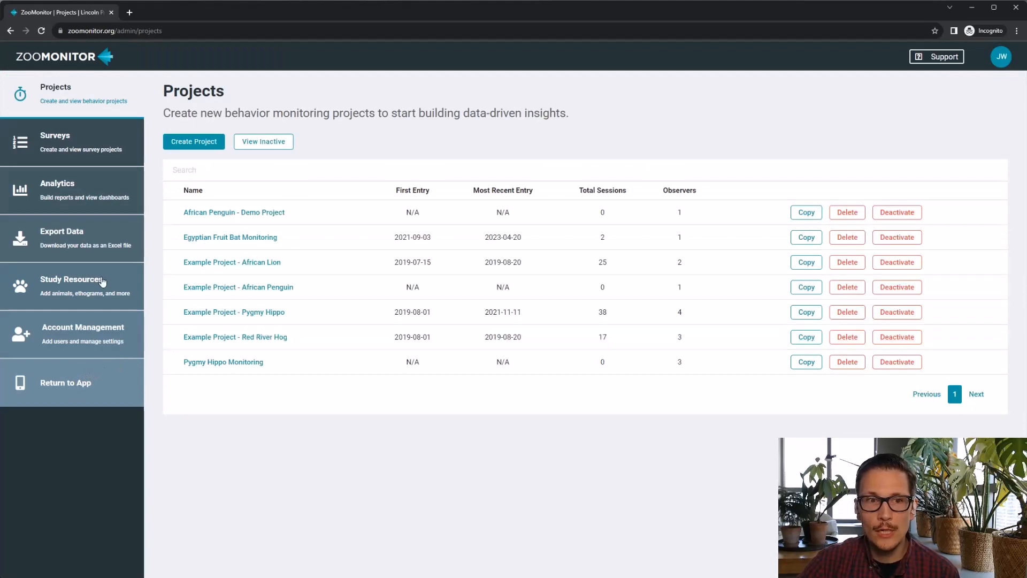
left_click(252, 367)
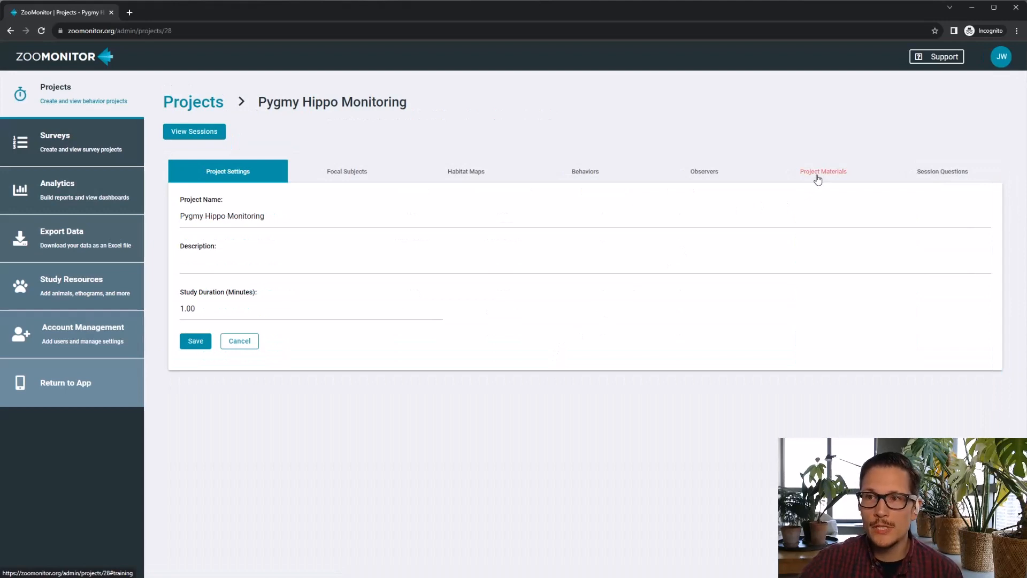
left_click(817, 178)
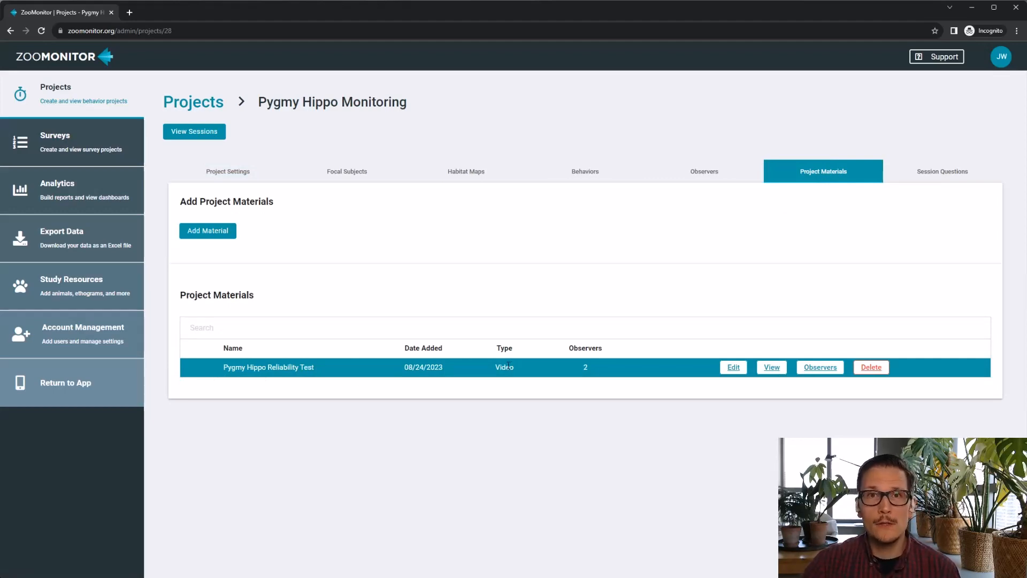
left_click(216, 229)
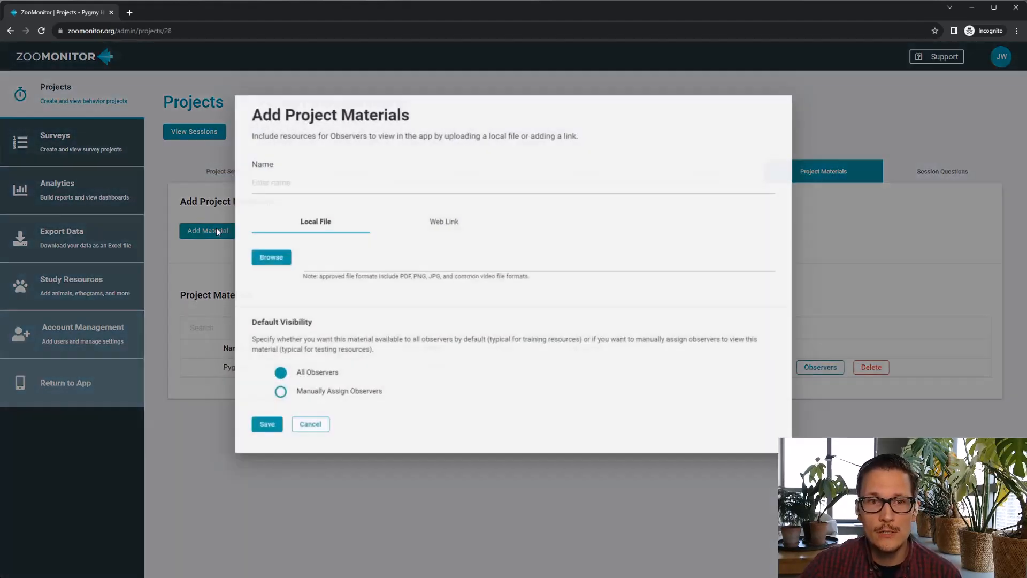
left_click(312, 182)
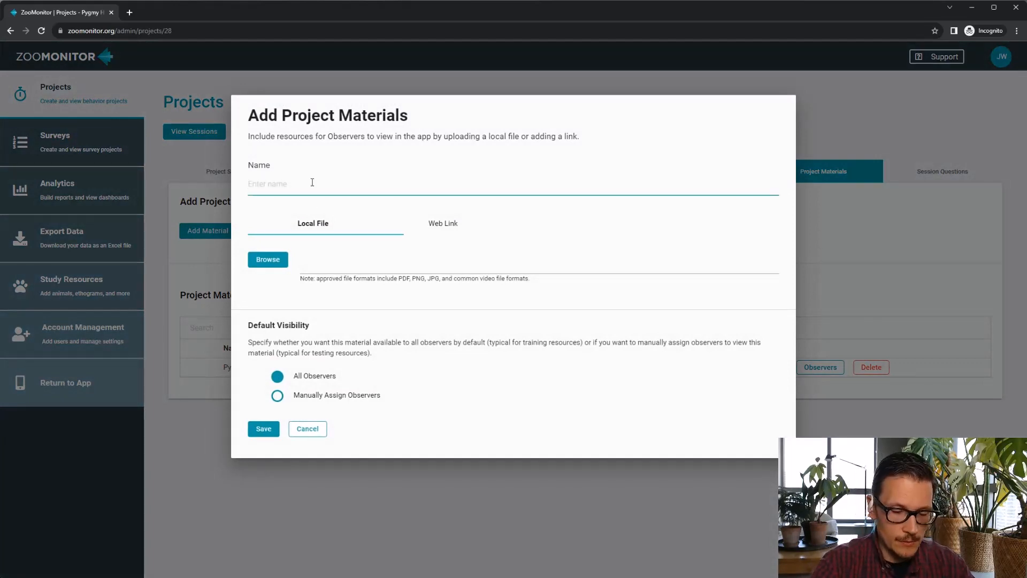
type("Behavior")
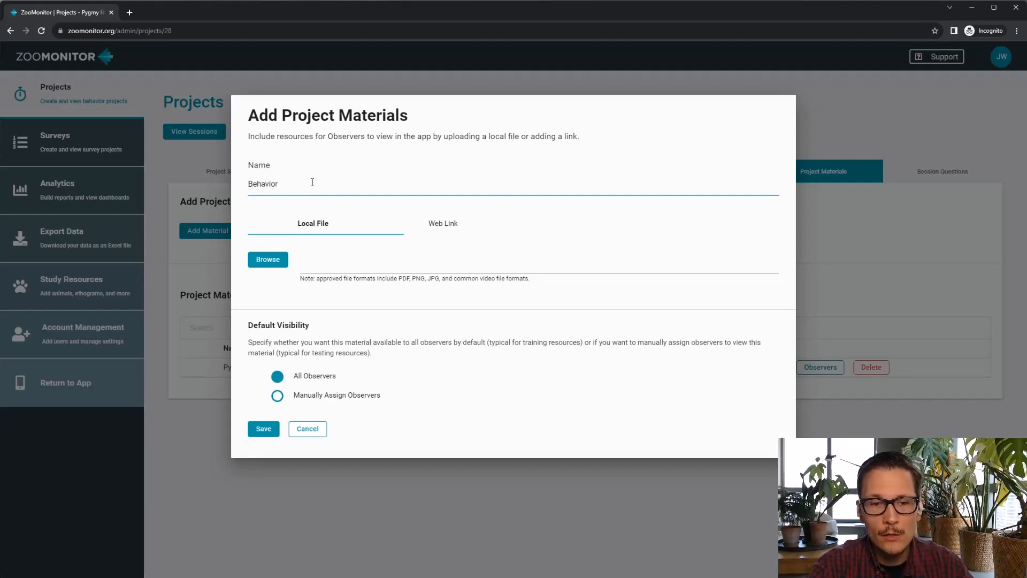
type(" Clip Quiz")
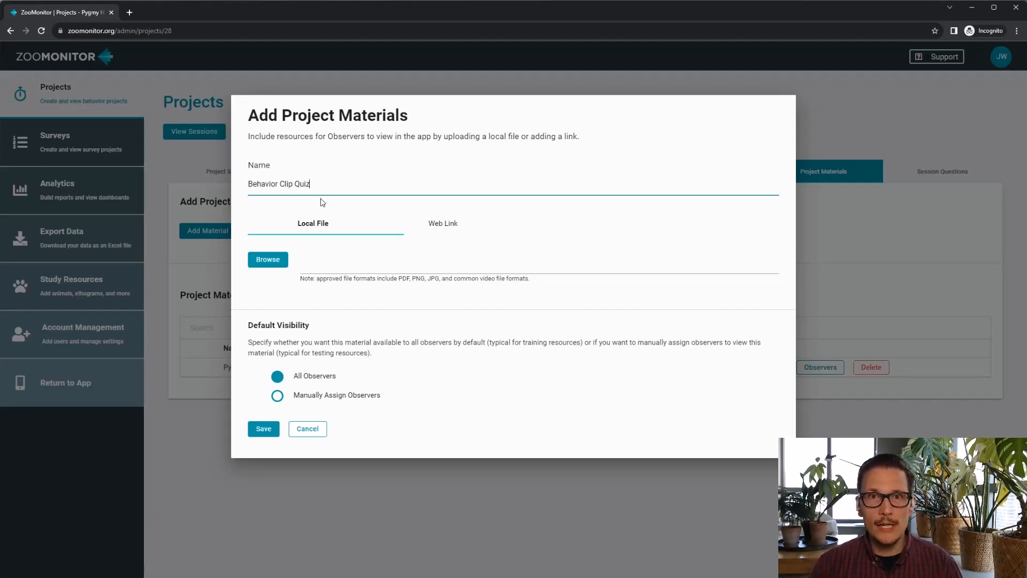
left_click(447, 223)
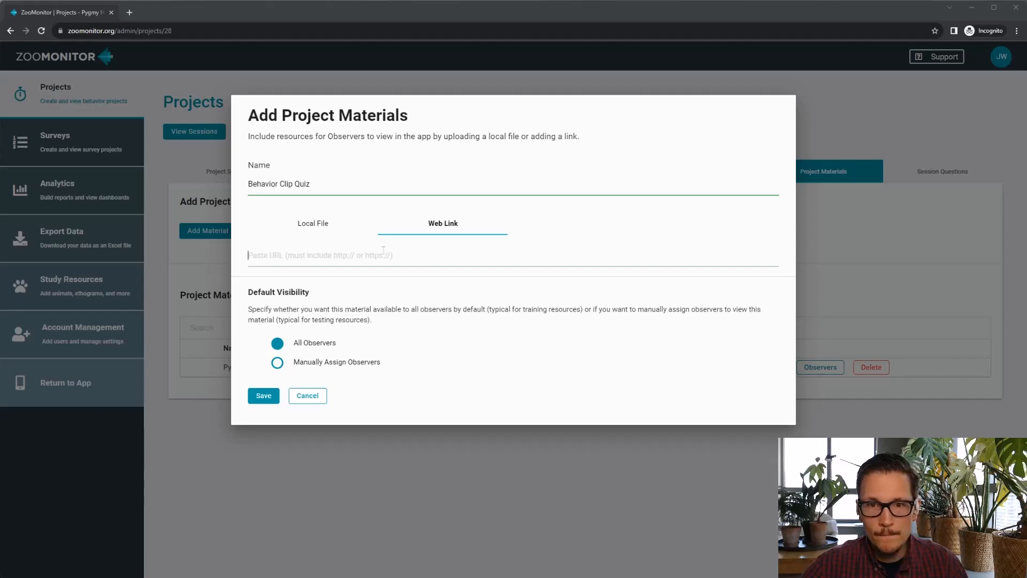
key("alt+Tab")
type("https://forms.gle/ZLouCcyfGNyEoXML8")
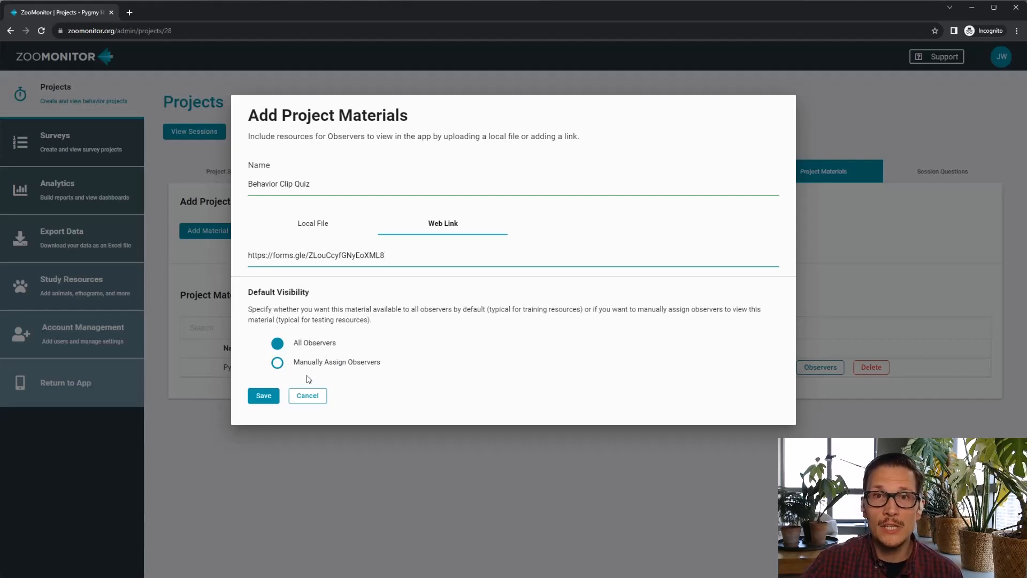
left_click(267, 400)
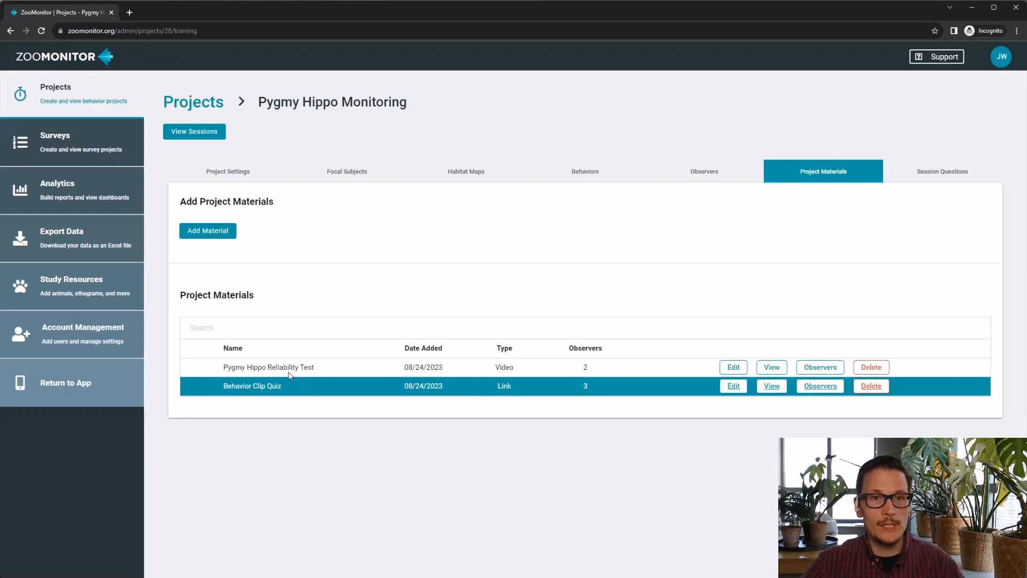
left_click(228, 234)
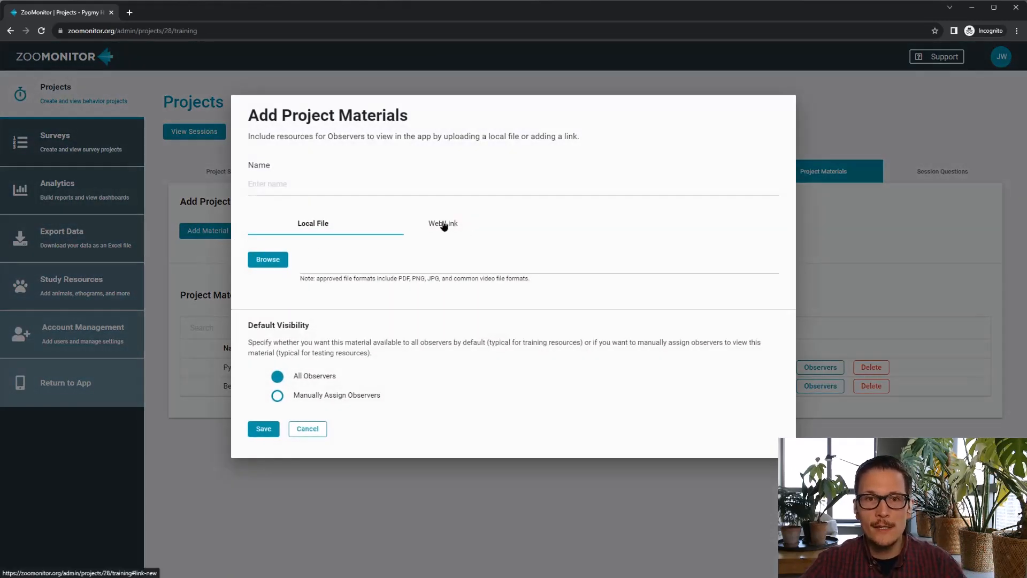
left_click(472, 233)
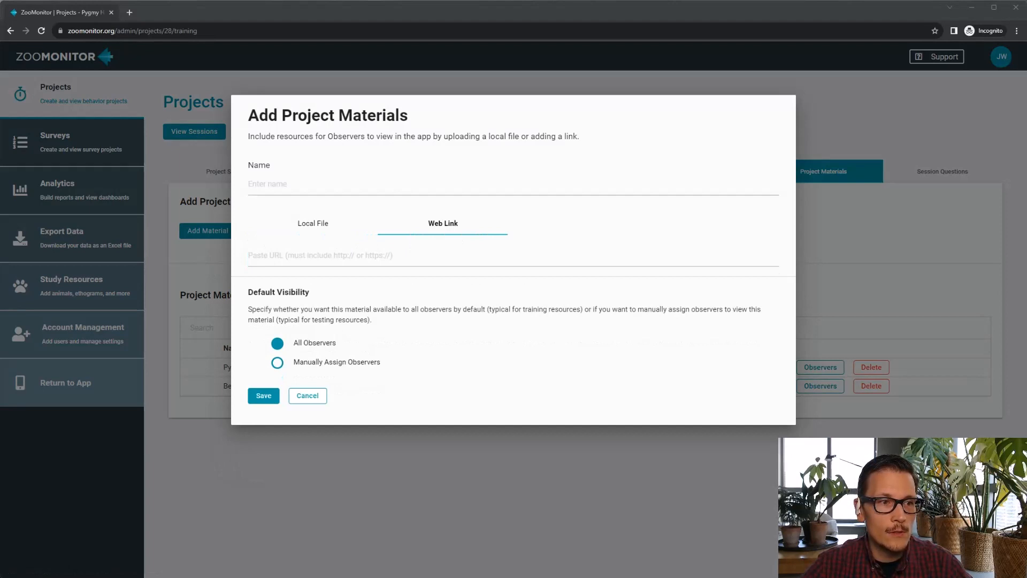
left_click(435, 253)
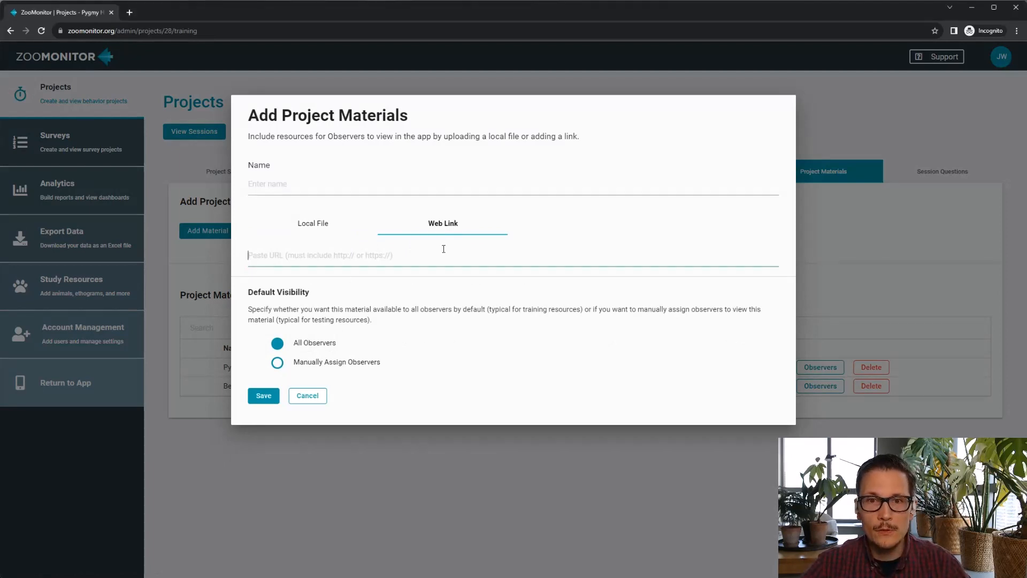
type("https://forms.gle/PtfwTpSQ9eTGmLHfA")
left_click(338, 182)
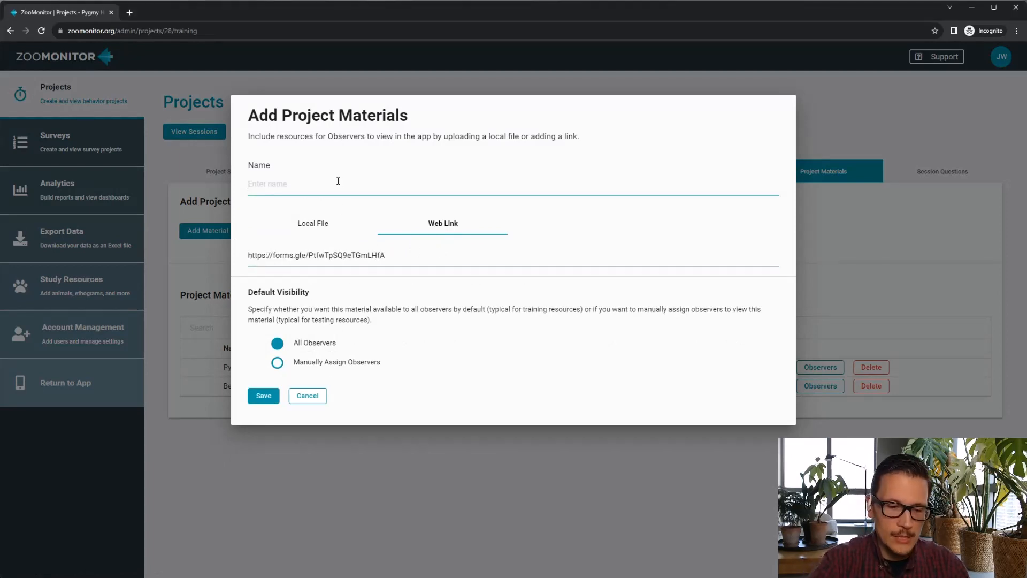
type("Rel")
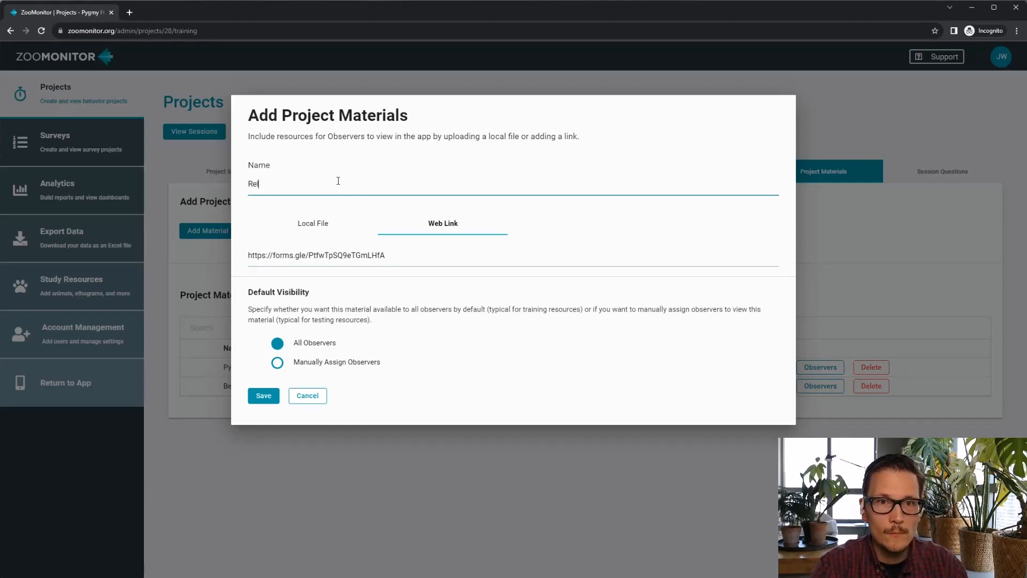
type("iability Test ")
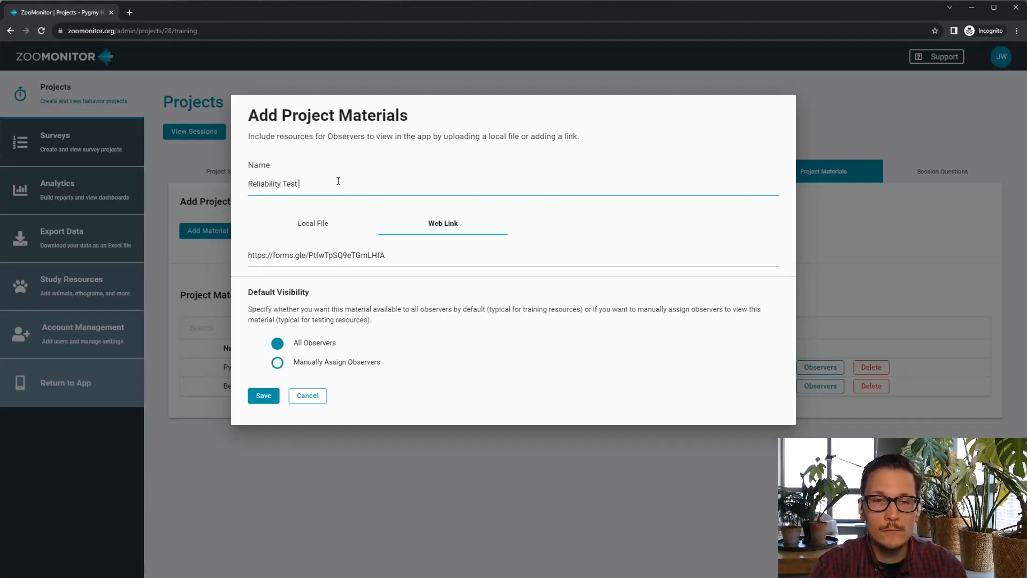
type("Google Form")
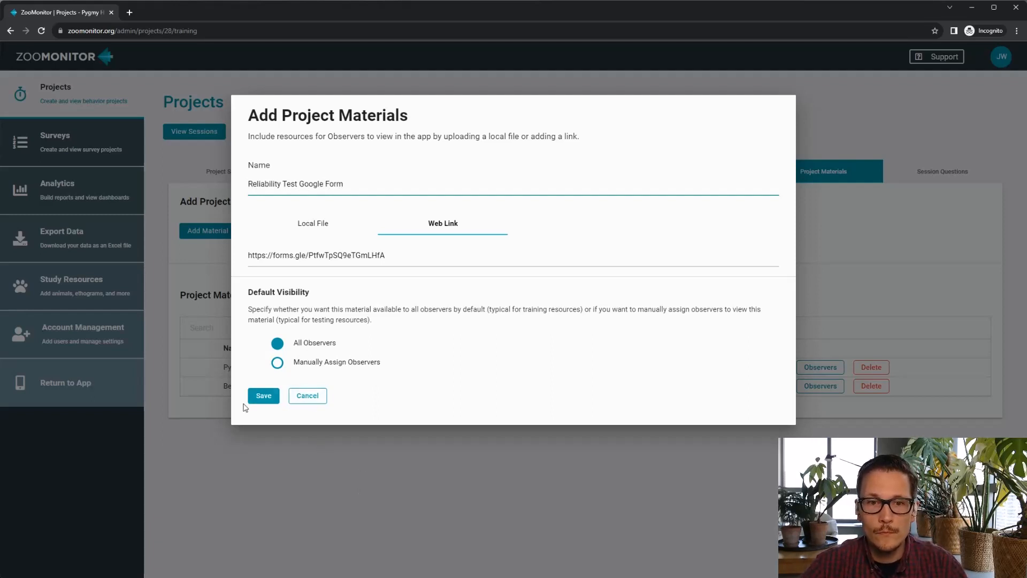
Step: Save the material with Manually Assign Observers as its default visibility and give only the third observer listed access to it
left_click(277, 362)
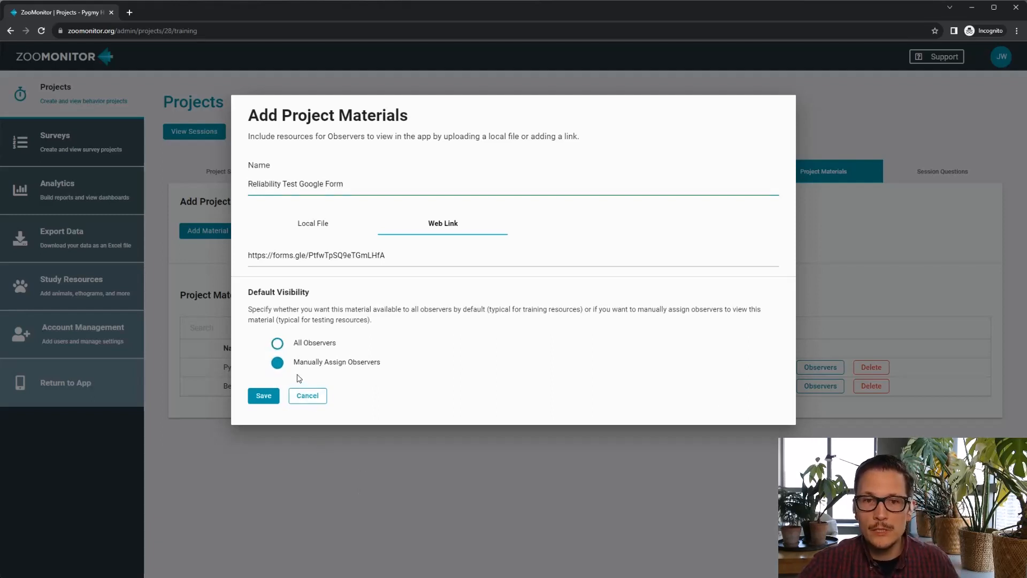
left_click(298, 346)
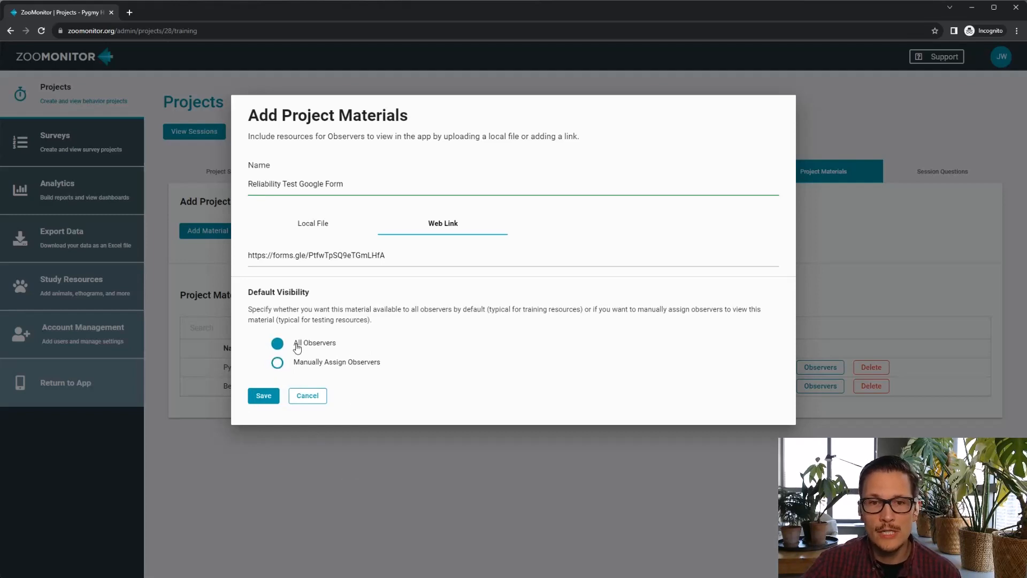
left_click(297, 365)
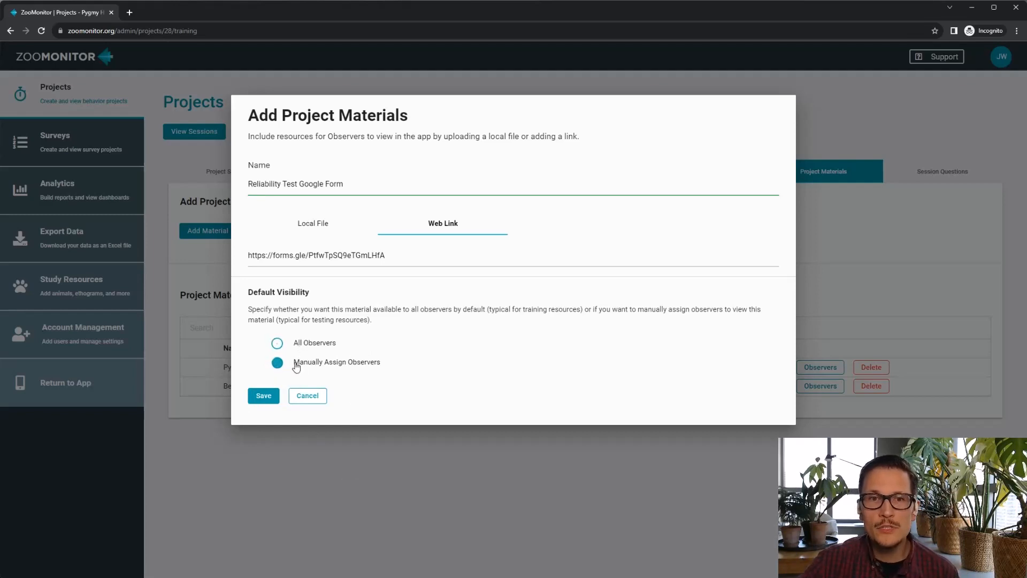
left_click(266, 400)
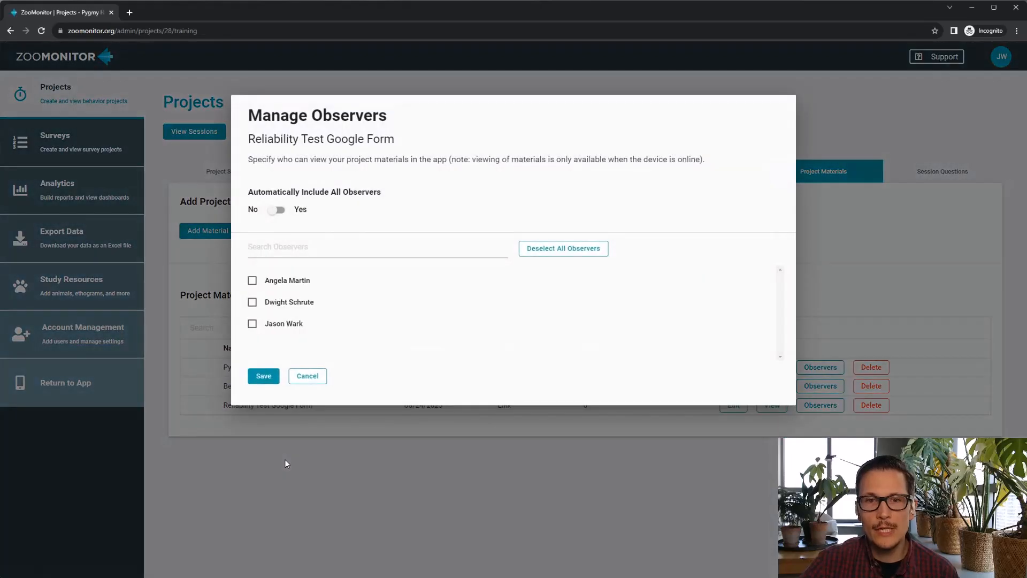
left_click(252, 324)
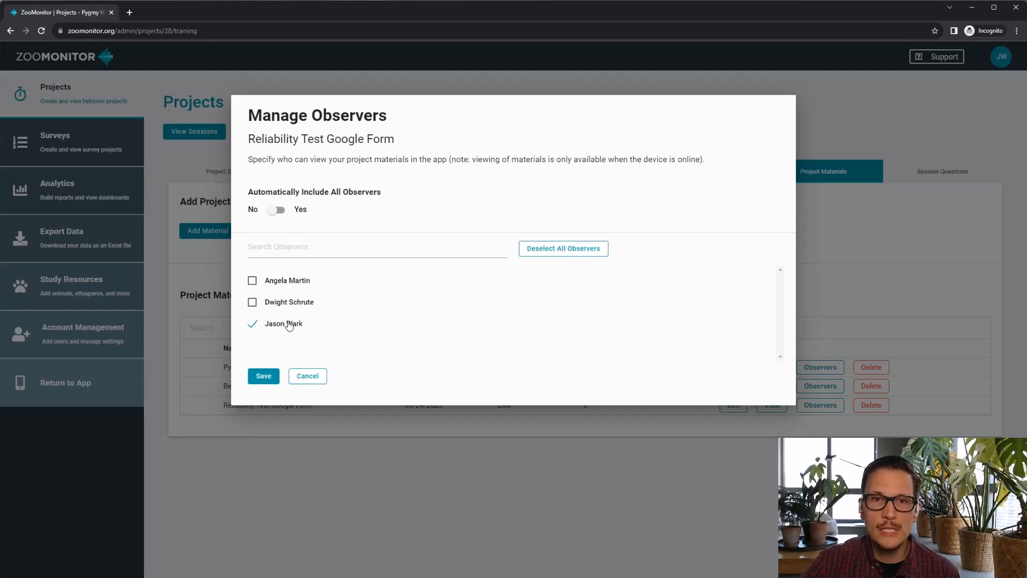
left_click(263, 376)
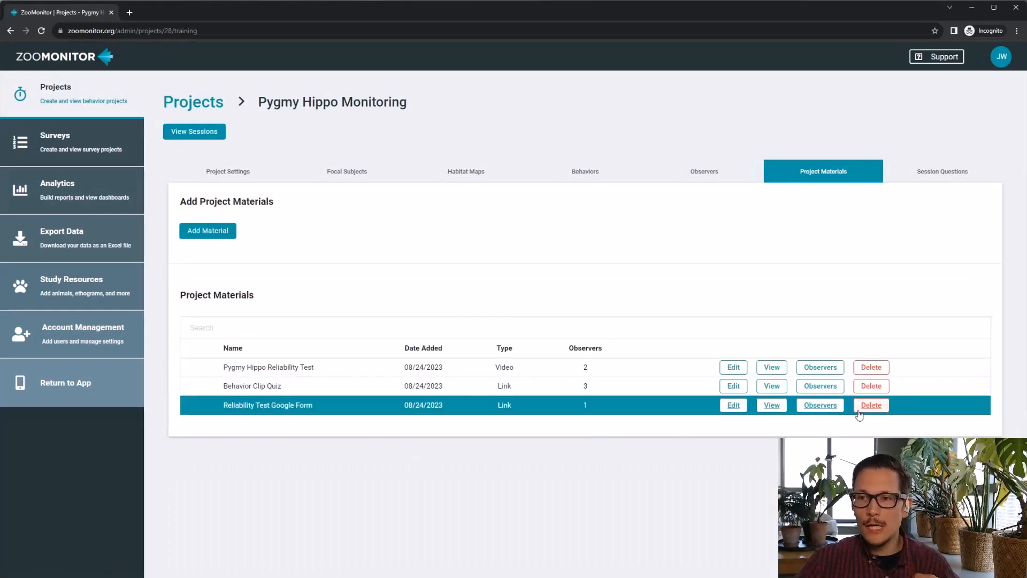
Step: Try including all observers automatically for the Reliability Test Google Form, and restore and save access for only the third observer listed
left_click(820, 405)
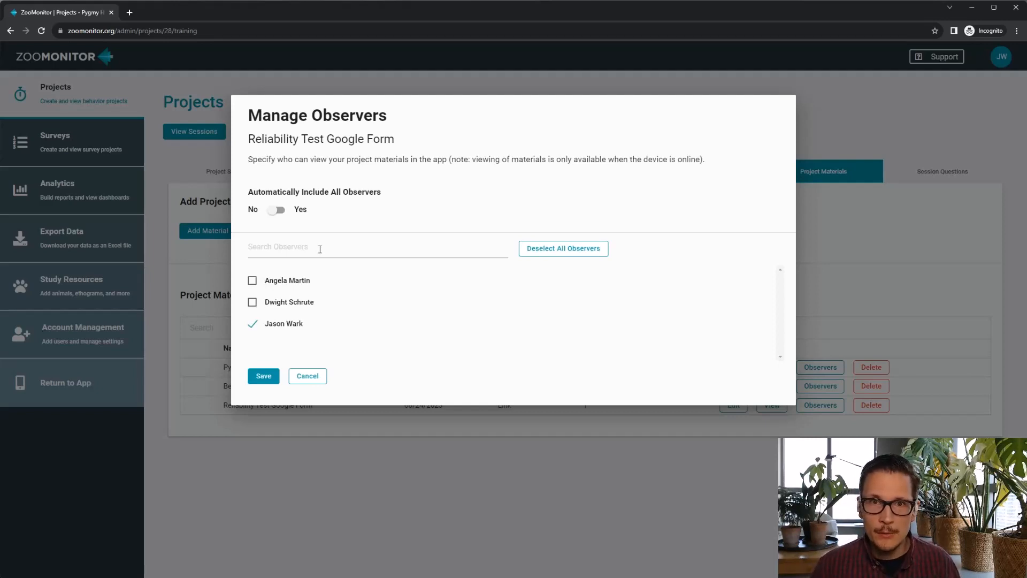
left_click(278, 210)
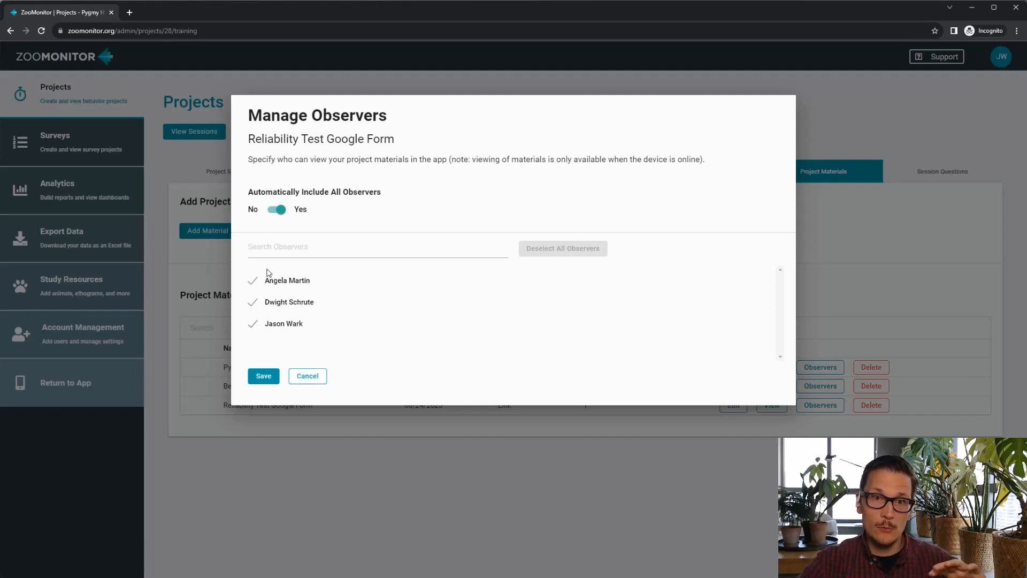
left_click(274, 209)
left_click(252, 302)
left_click(253, 281)
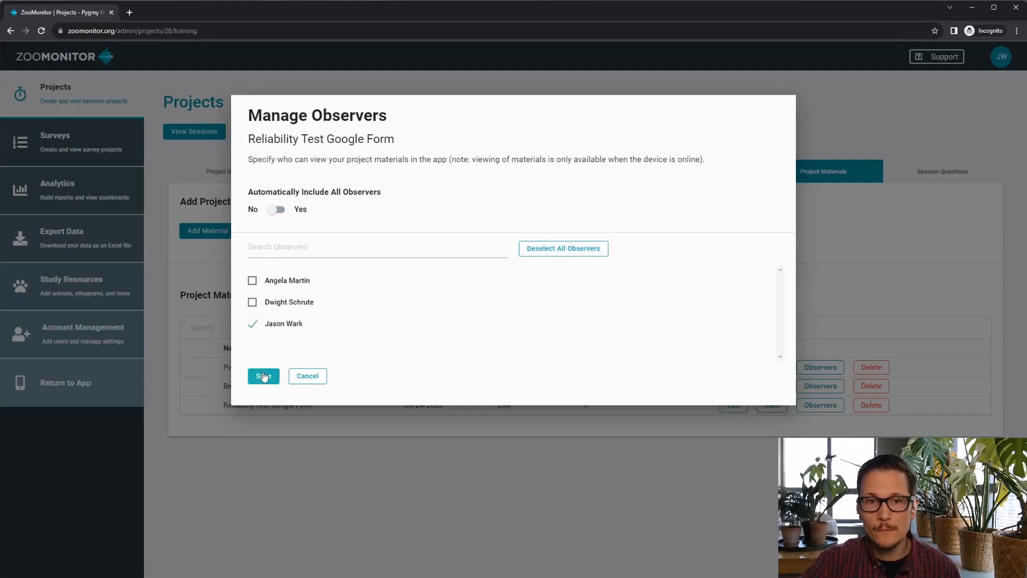
left_click(264, 376)
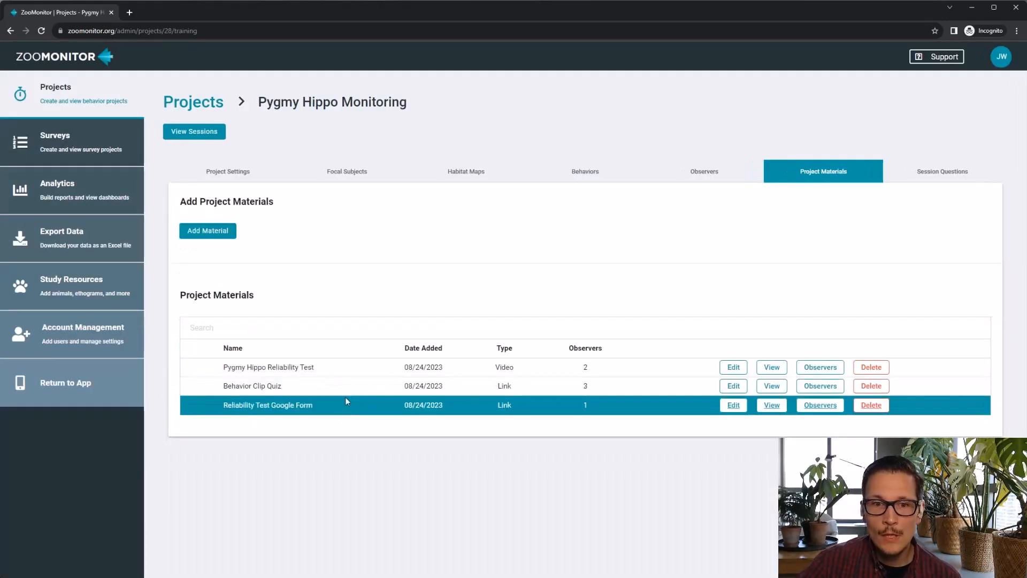
Step: Add a project material named "Schedule" from the local file Schedule PDF, visible to all observers, and save it
left_click(210, 230)
left_click(298, 184)
type("Schedule")
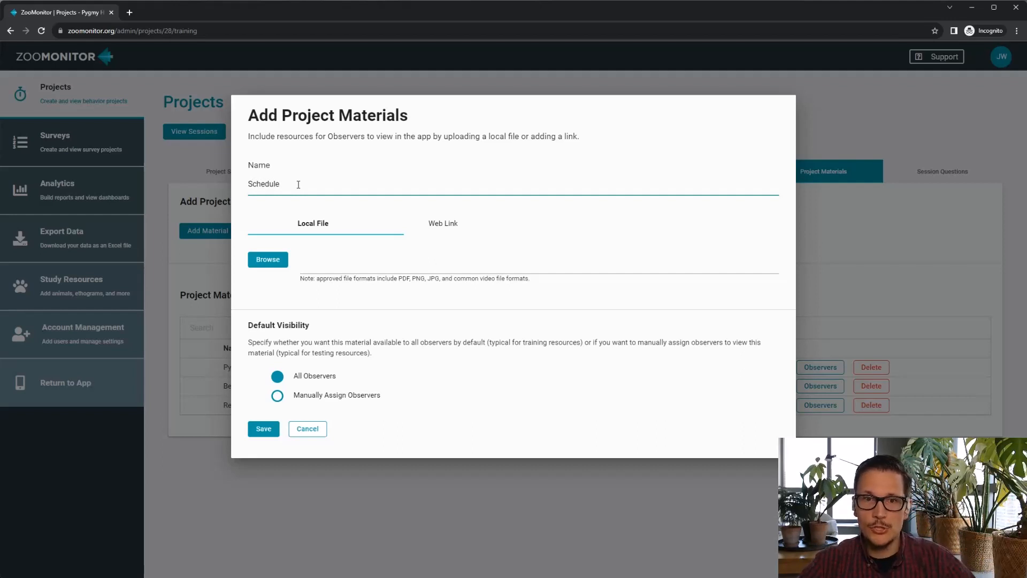
left_click(279, 265)
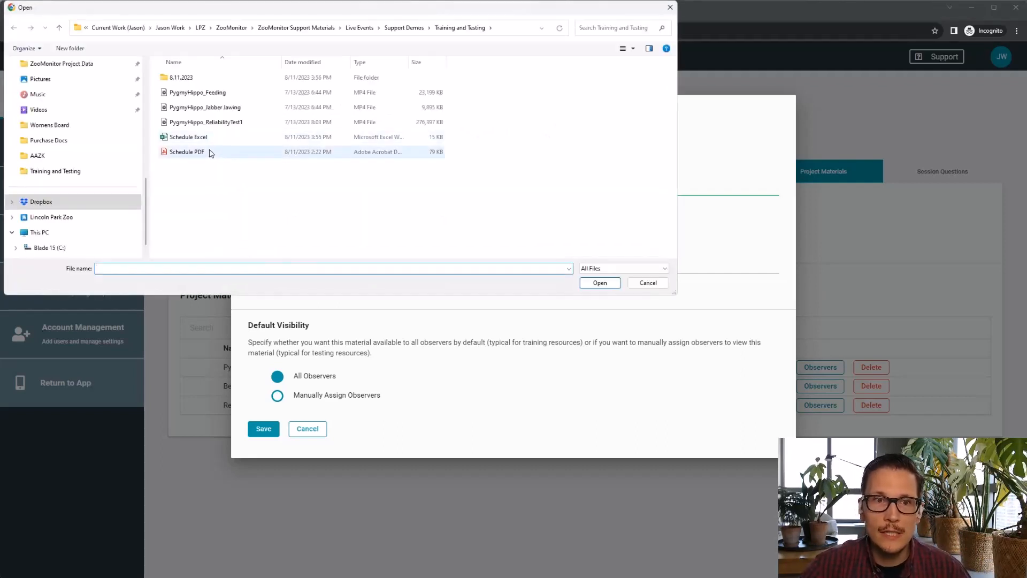
left_click(210, 154)
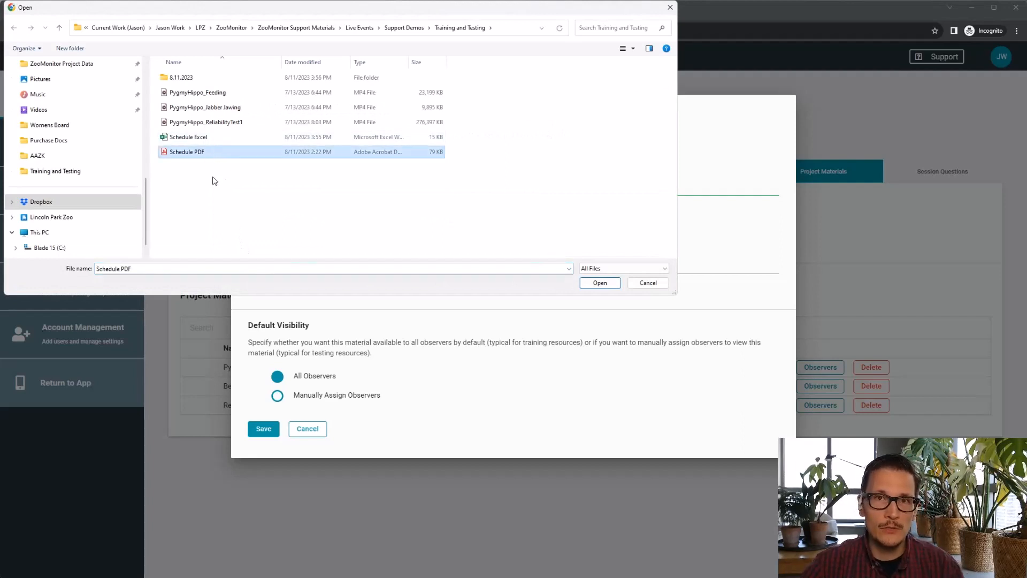
left_click(605, 283)
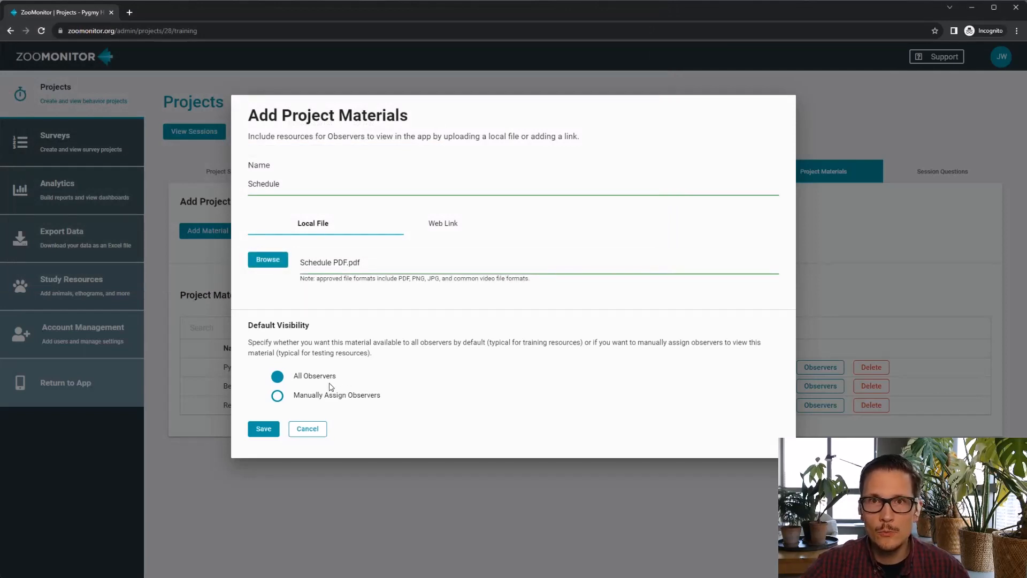
left_click(270, 431)
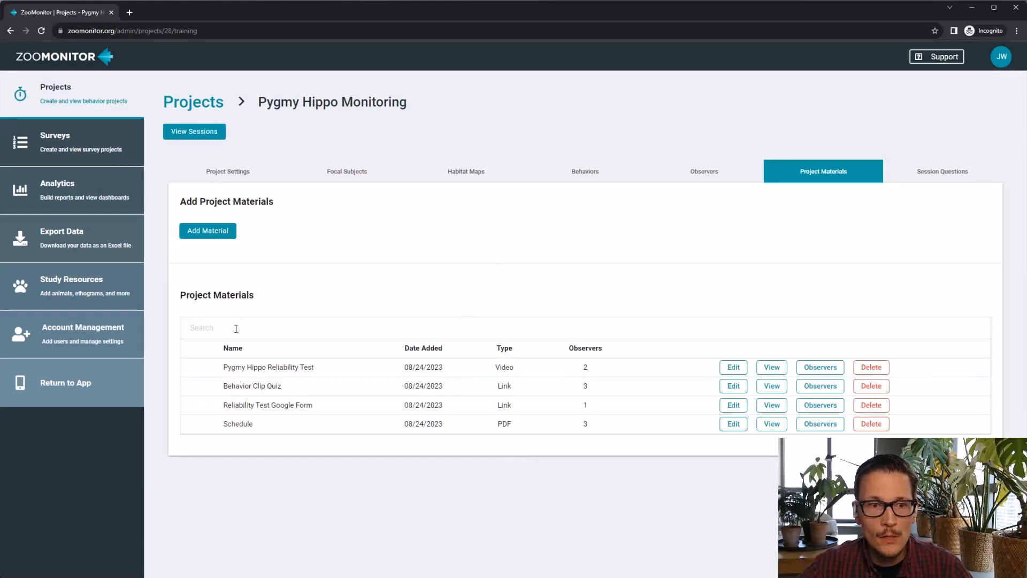
Step: Return to the observer app, sign in as the third observer listed, and download the updates
left_click(70, 388)
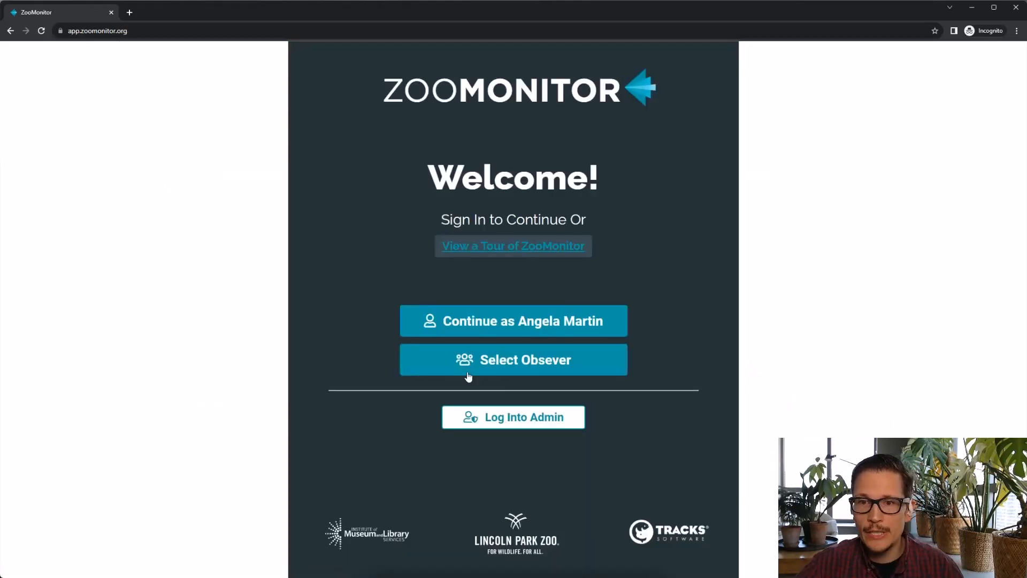
left_click(508, 358)
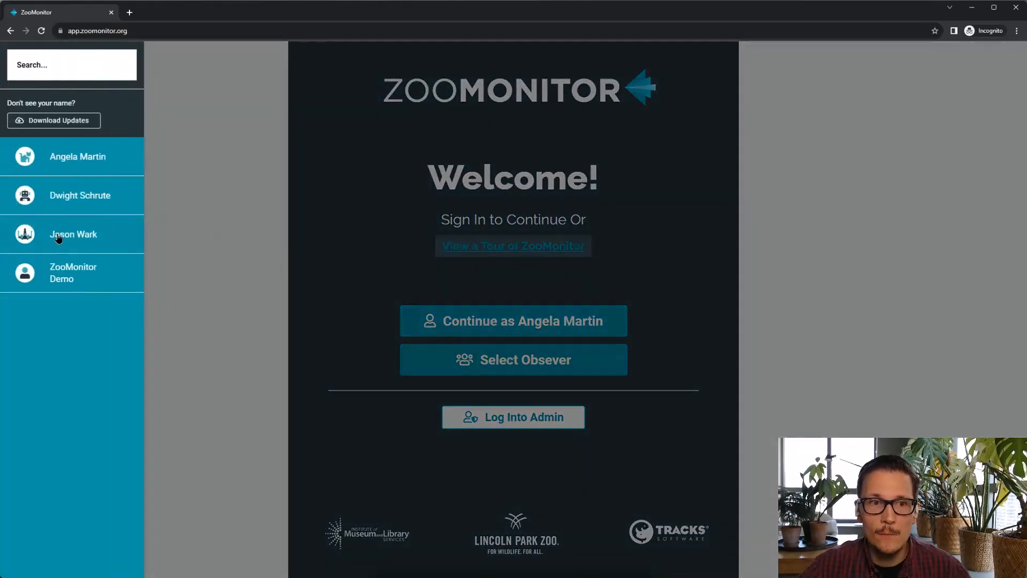
left_click(59, 238)
left_click(704, 62)
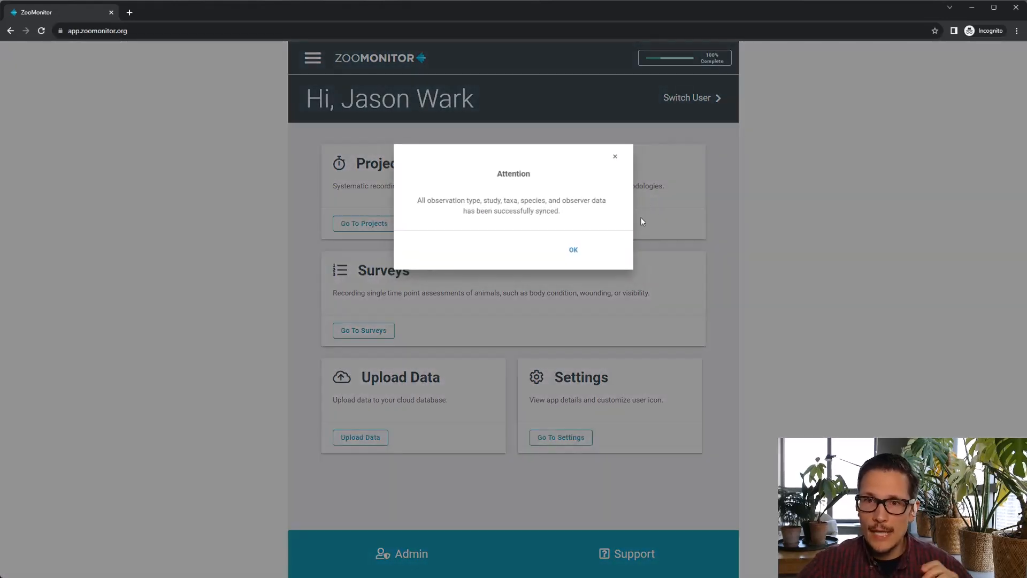
left_click(573, 248)
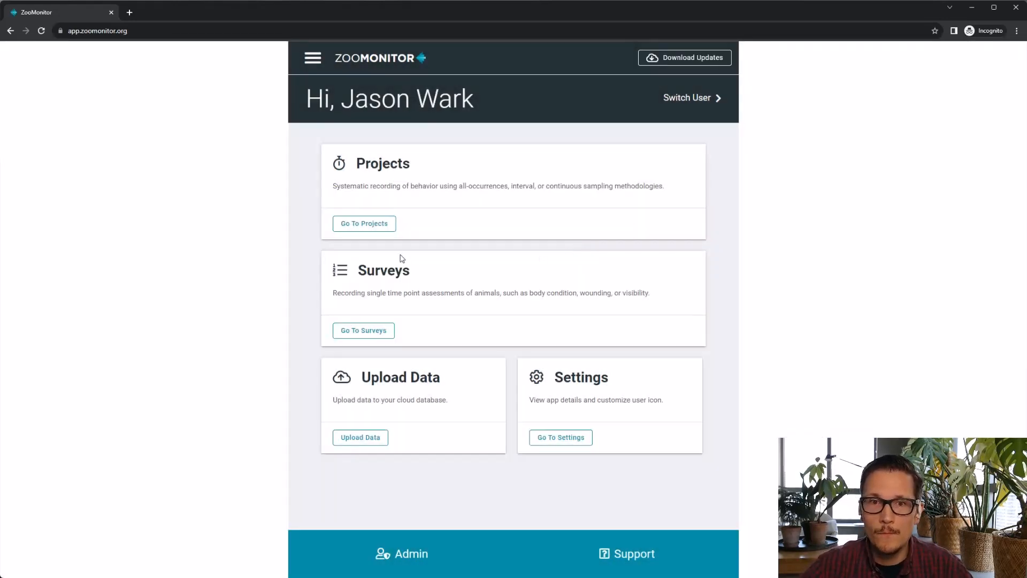
Step: Open the Behavior Clip Quiz from the project materials of Pygmy Hippo Monitoring
left_click(367, 223)
left_click(359, 364)
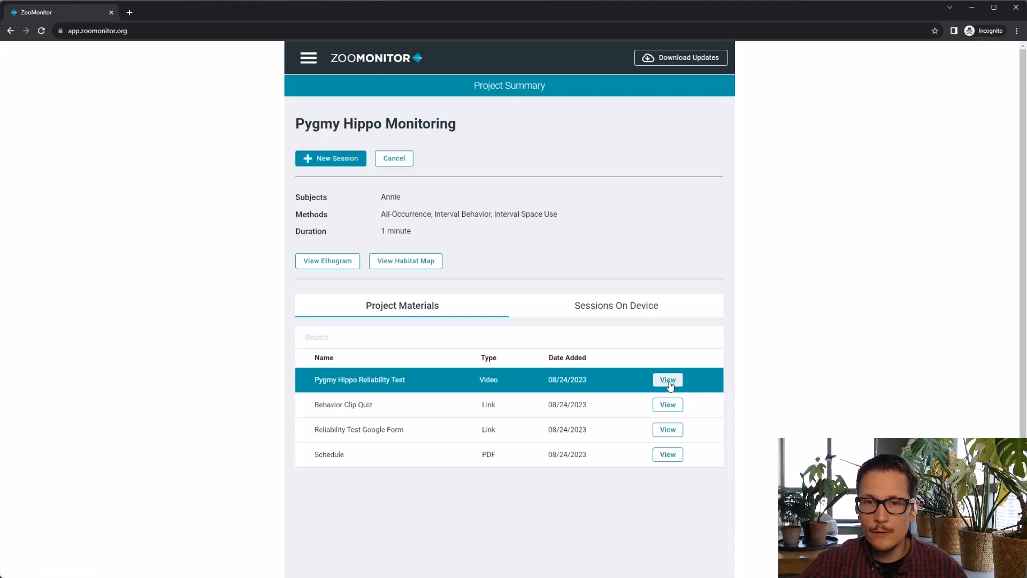
left_click(670, 405)
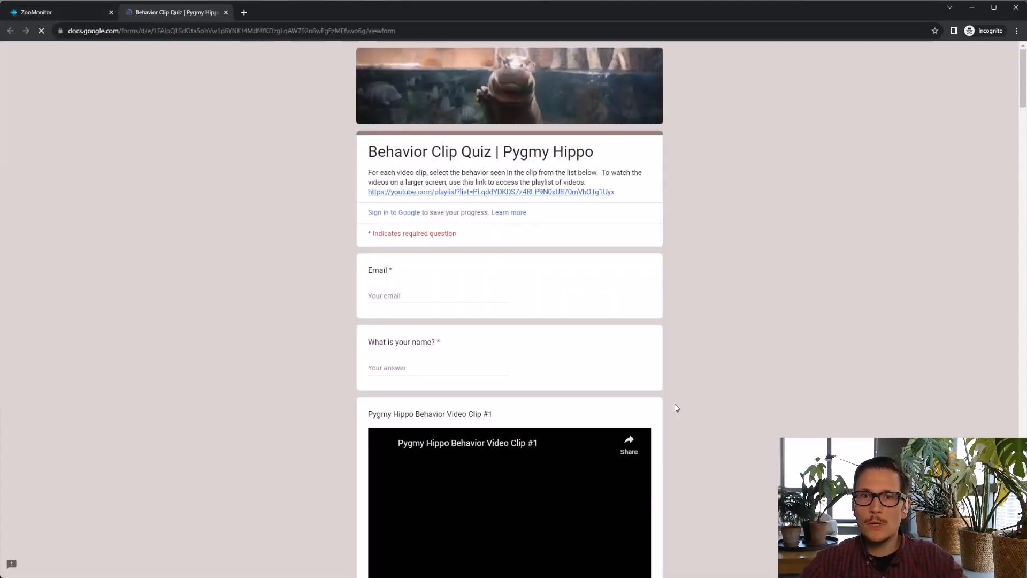
Step: Look through the quiz's video clips and the behavior answer choices offered for interval #1
scroll(704, 388, "down", 3)
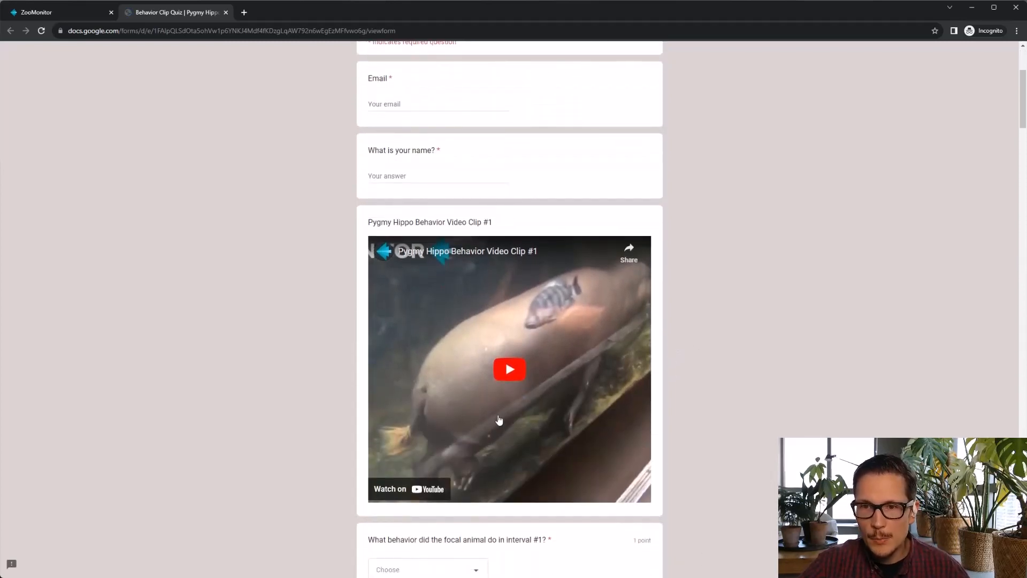
scroll(563, 383, "down", 2)
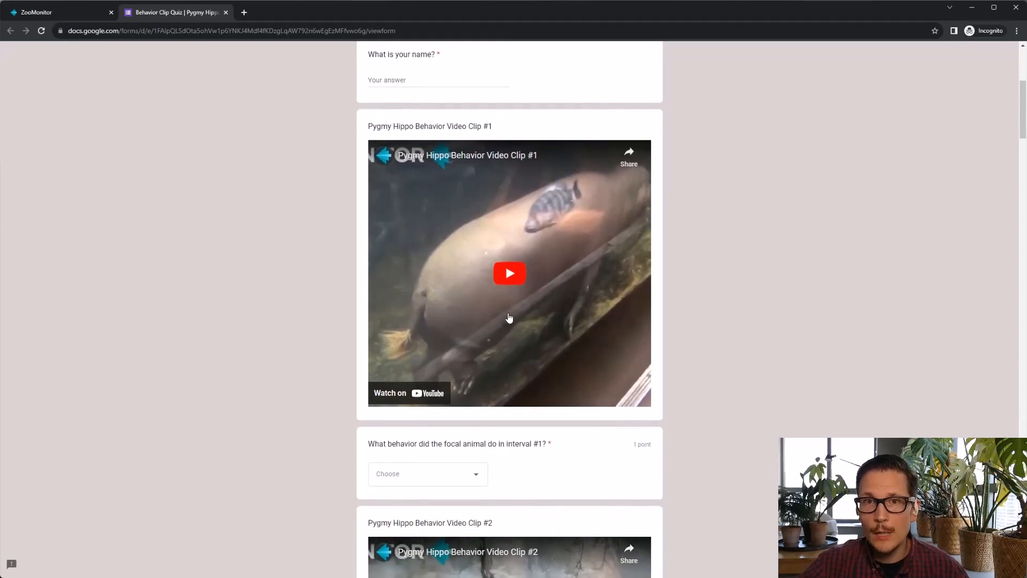
scroll(509, 318, "down", 2)
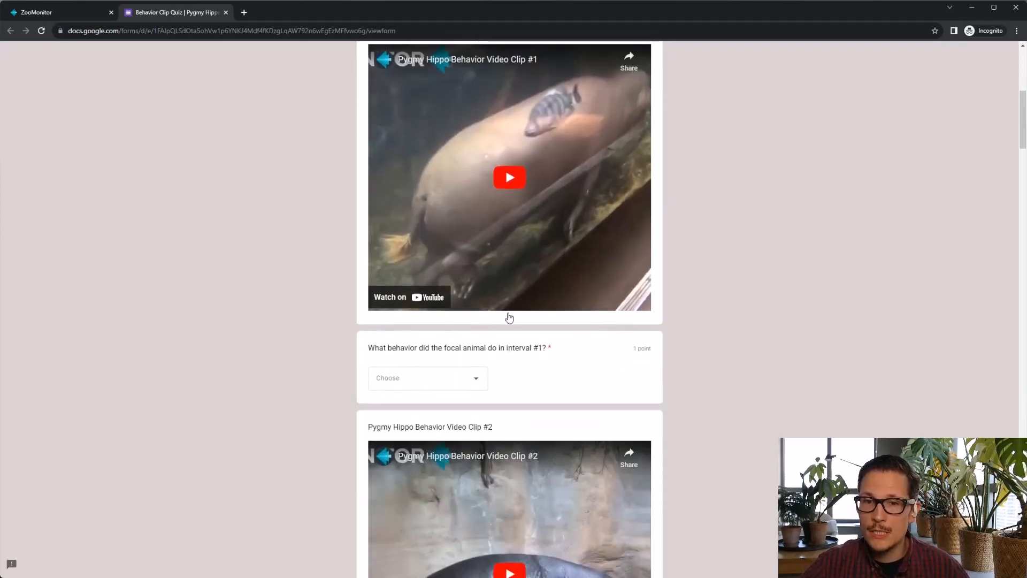
left_click(481, 379)
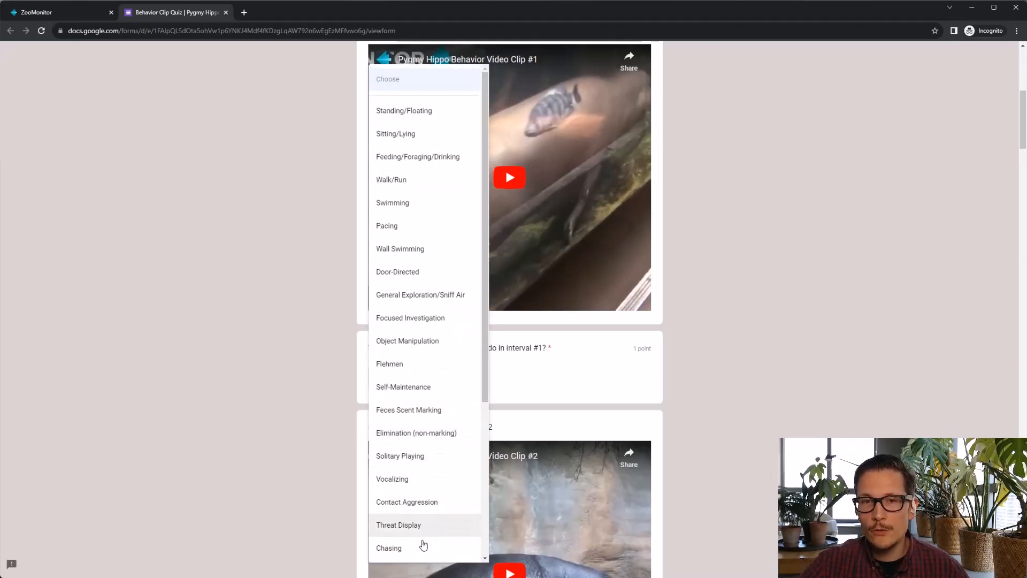
left_click(684, 415)
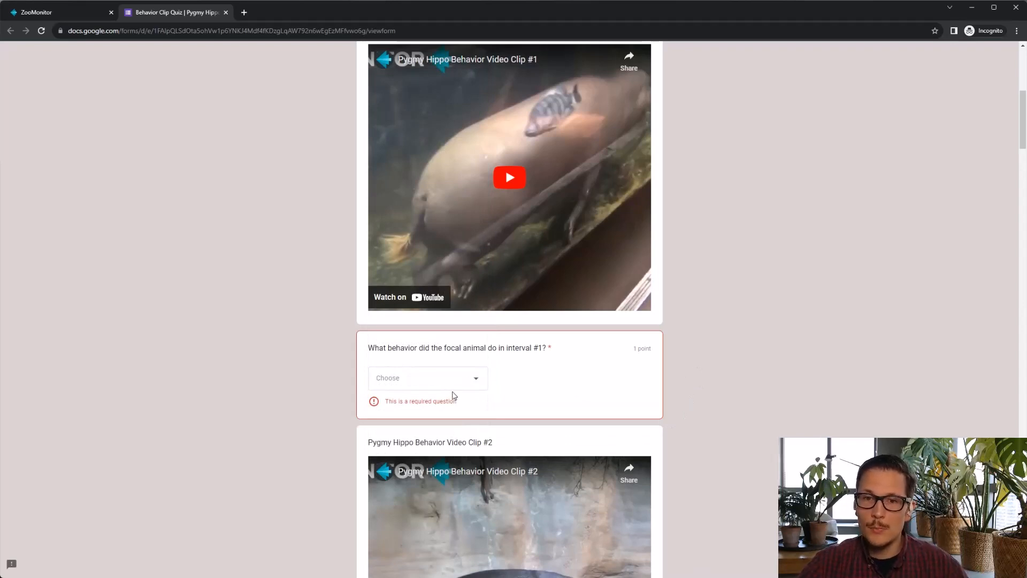
left_click(463, 380)
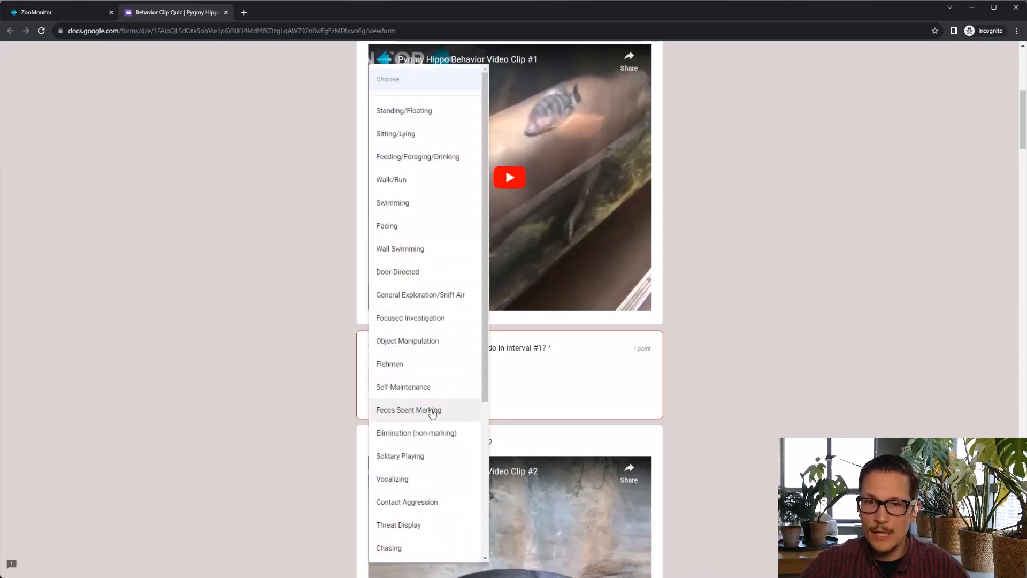
left_click(704, 297)
scroll(668, 342, "down", 6)
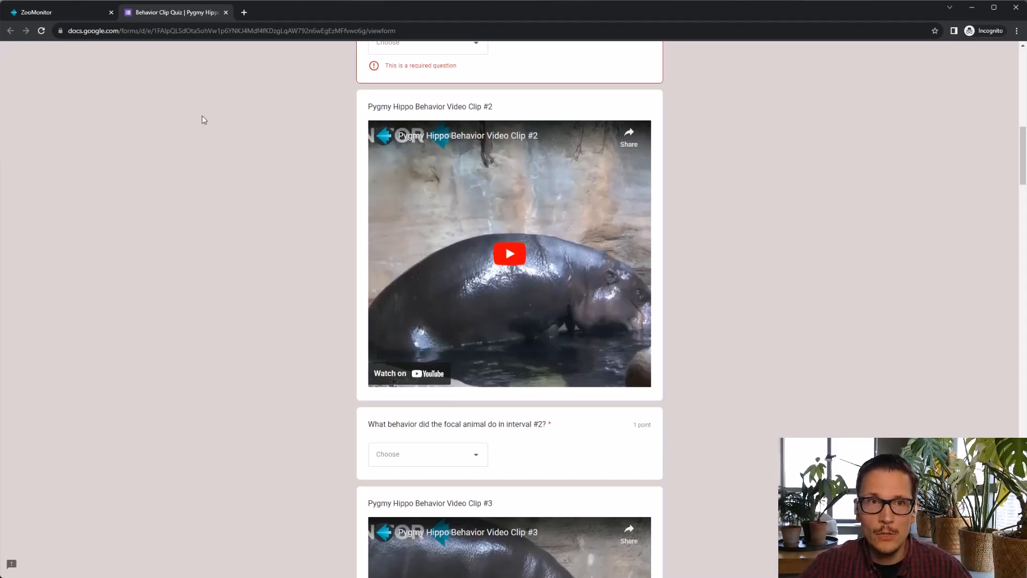
Step: Open the Reliability Test Google Form from the project materials and examine its video, interval questions and answer choices
left_click(66, 14)
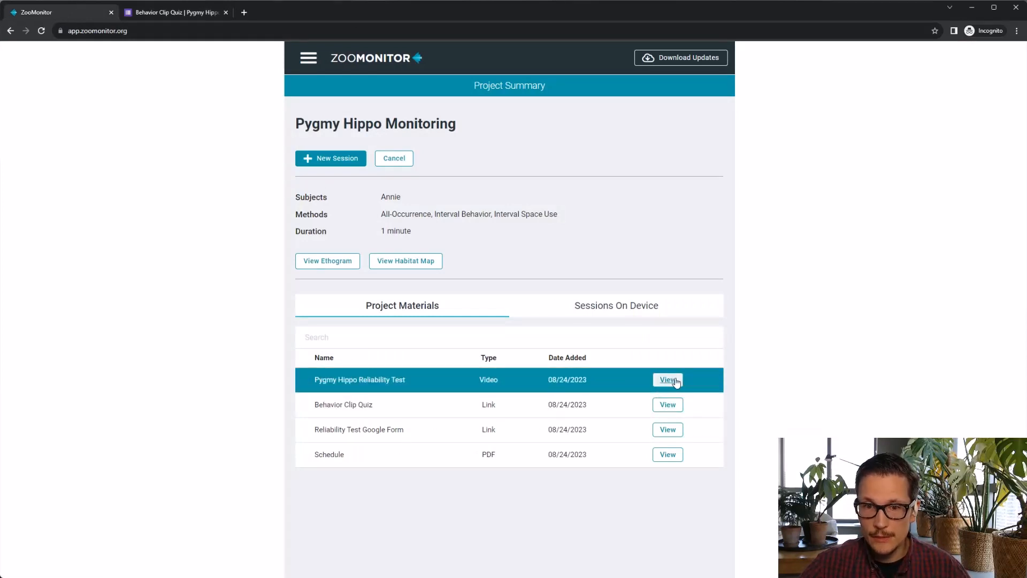
left_click(668, 429)
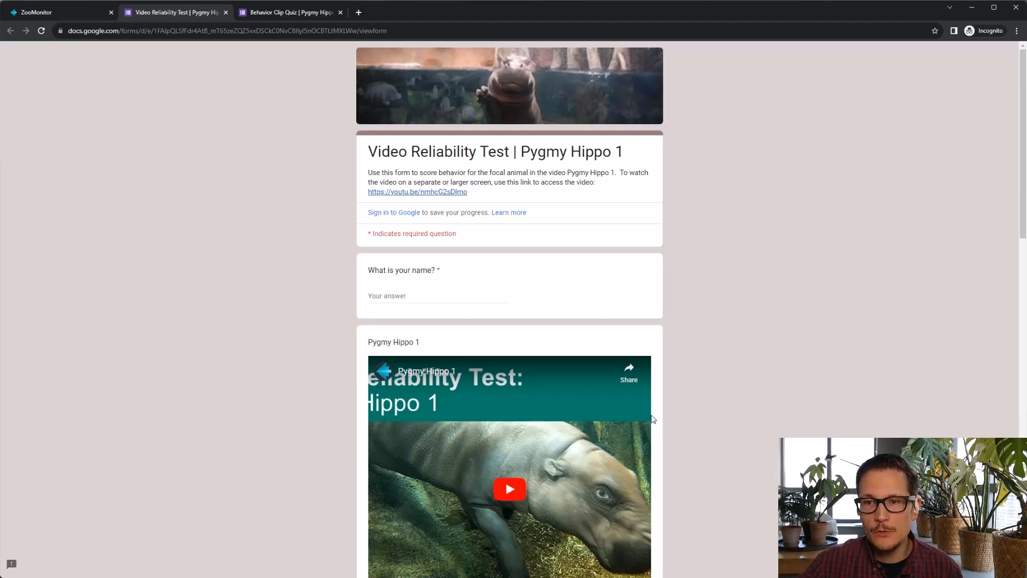
scroll(724, 367, "down", 3)
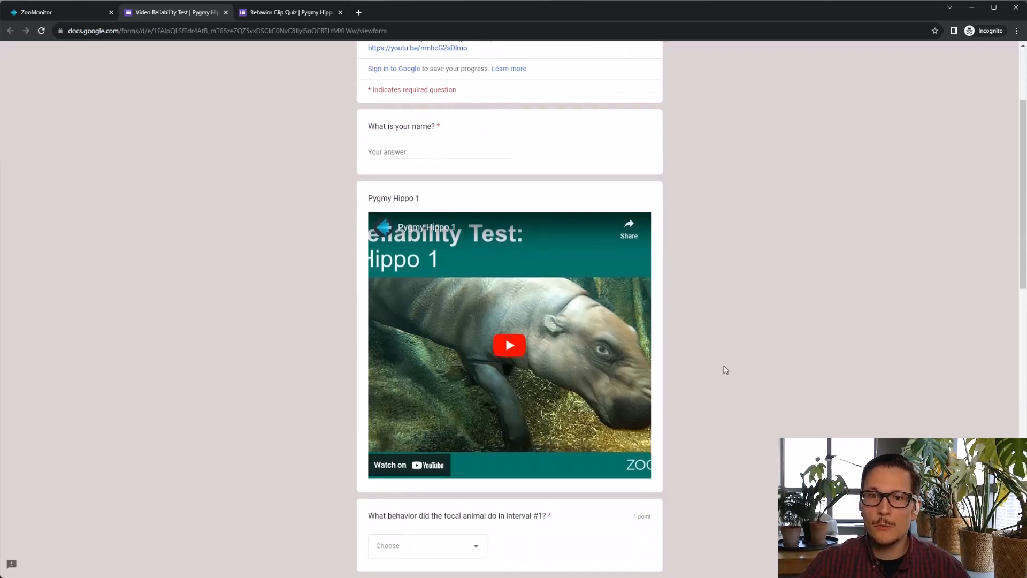
scroll(725, 369, "down", 1)
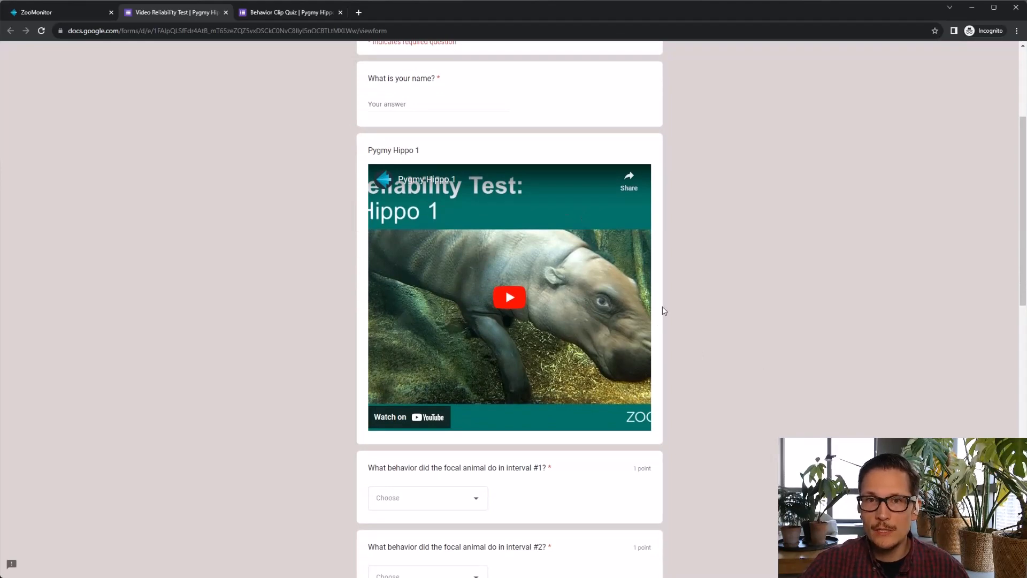
scroll(613, 410, "down", 1)
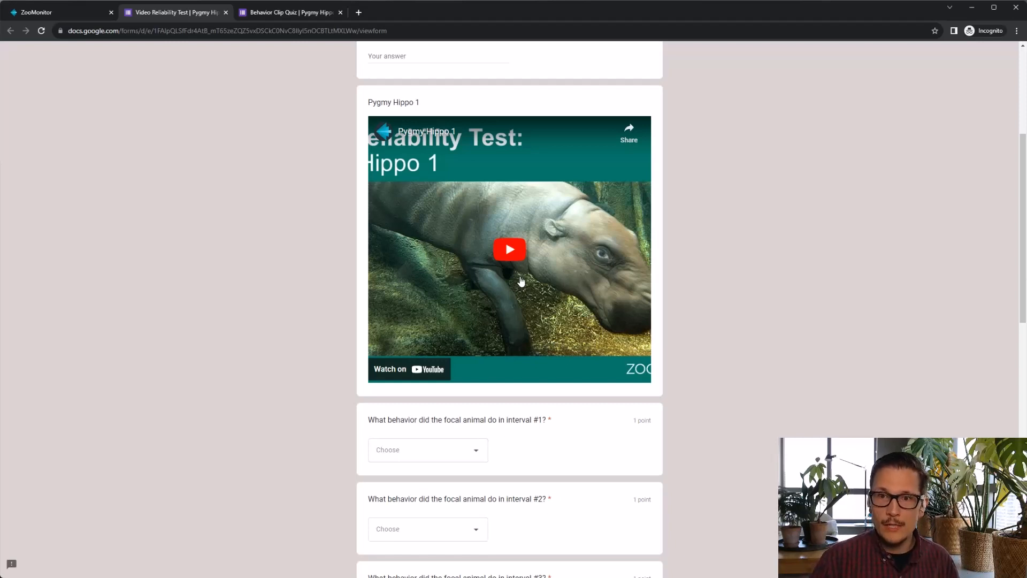
scroll(720, 268, "down", 4)
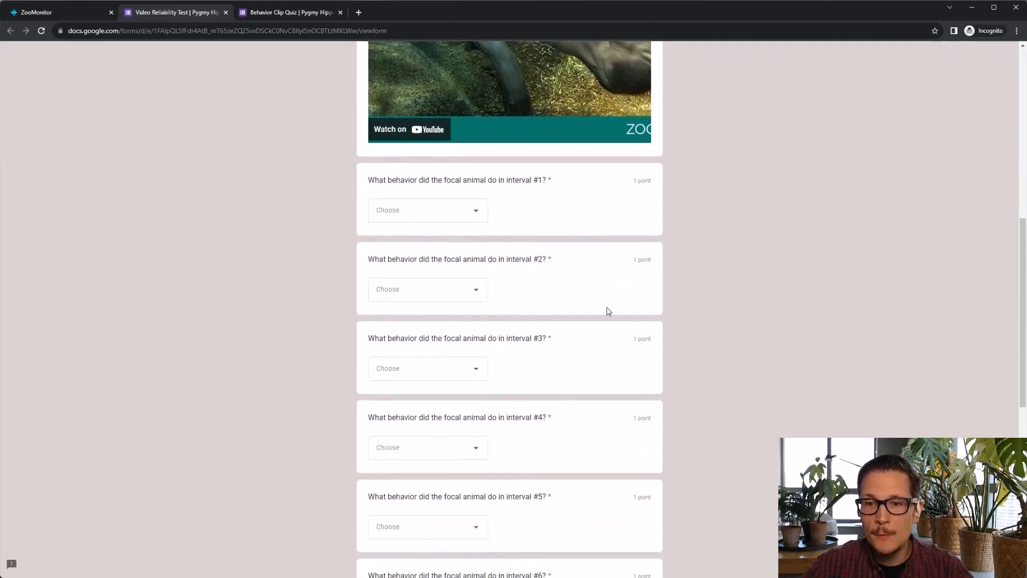
scroll(608, 315, "down", 2)
scroll(609, 320, "down", 2)
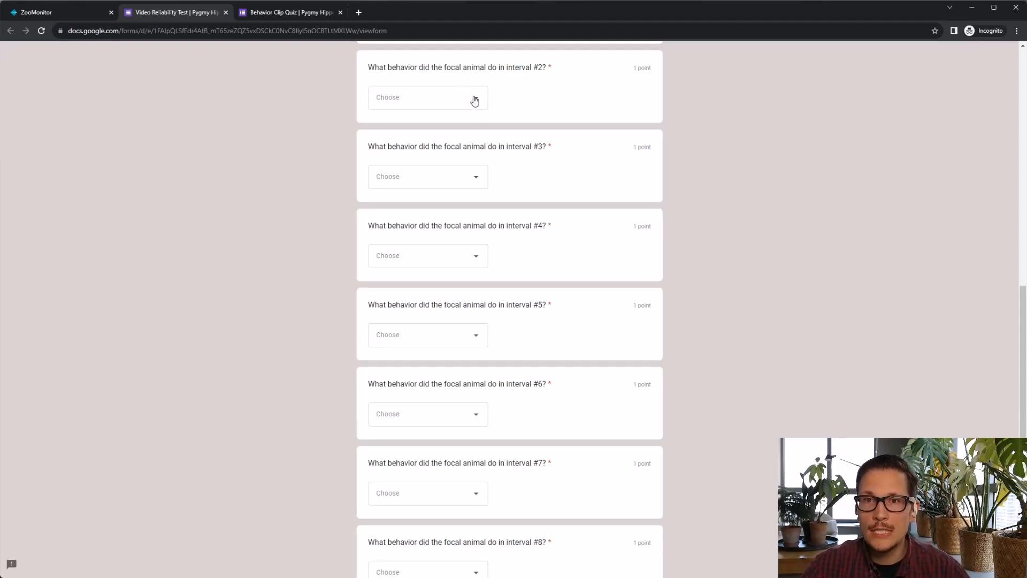
scroll(474, 101, "up", 2)
left_click(472, 120)
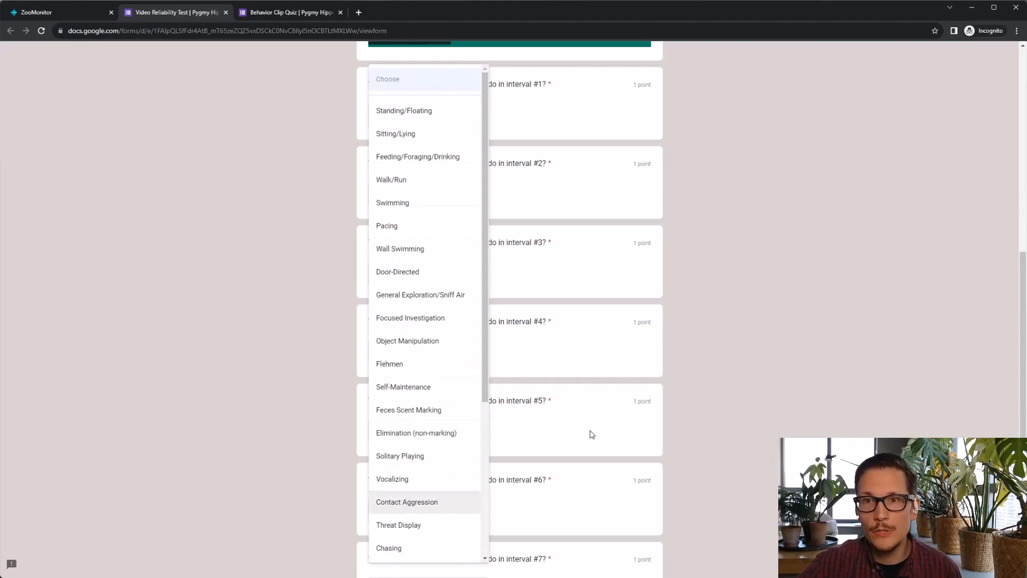
left_click(716, 202)
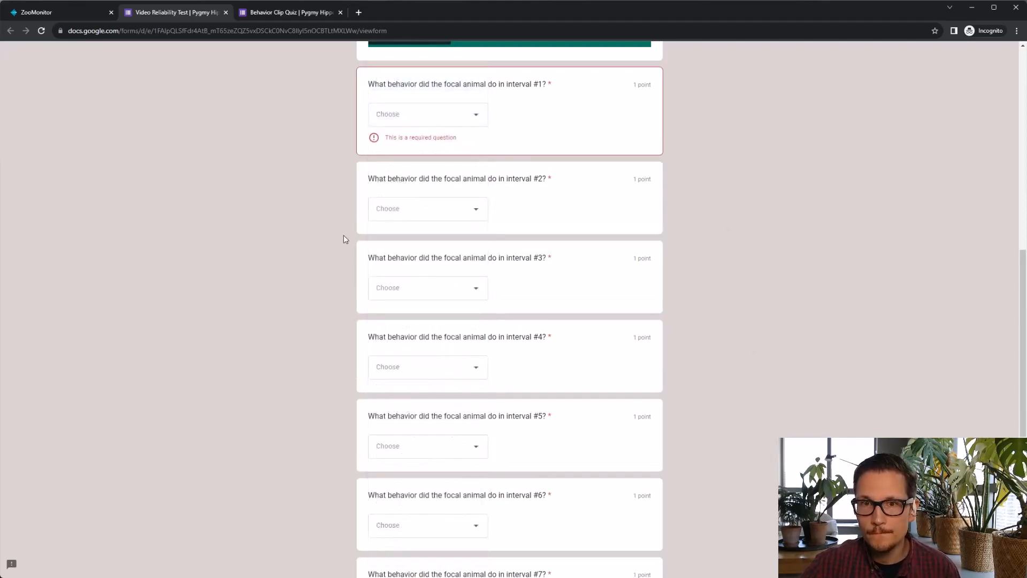
scroll(343, 239, "up", 6)
Step: Return to the project summary and play the Pygmy Hippo Reliability Test video
key("ctrl+shift+Tab")
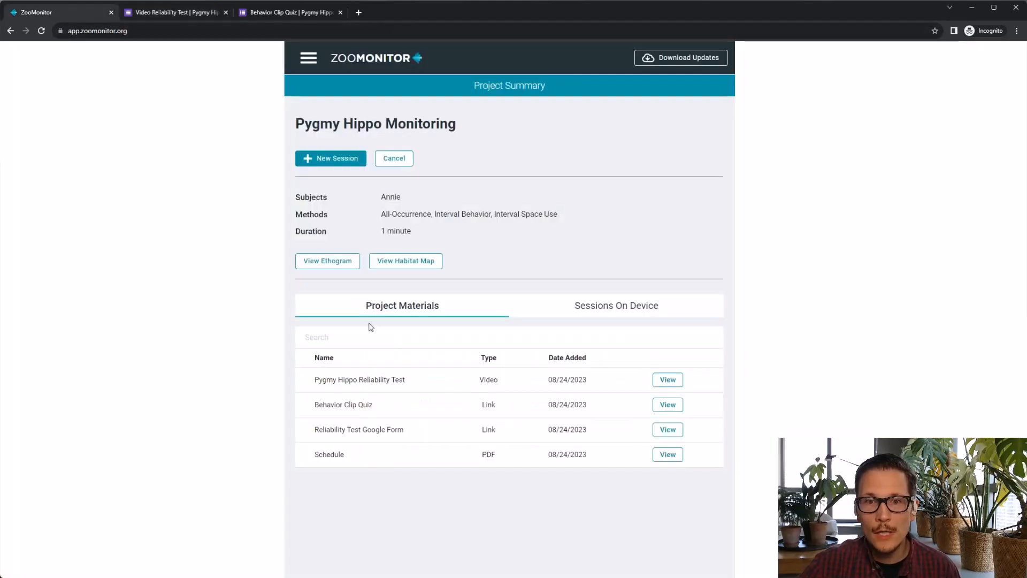
left_click(668, 380)
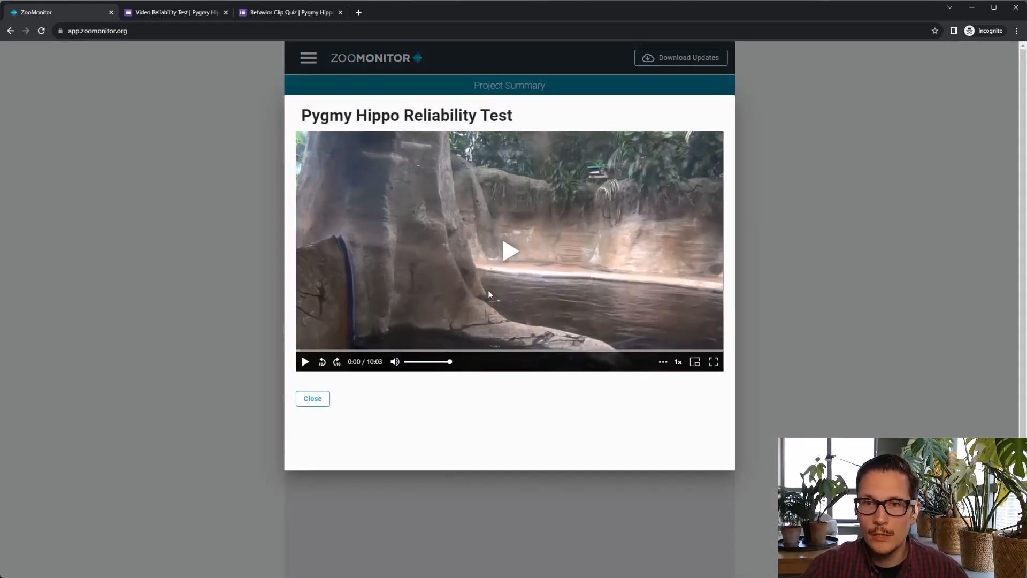
left_click(507, 252)
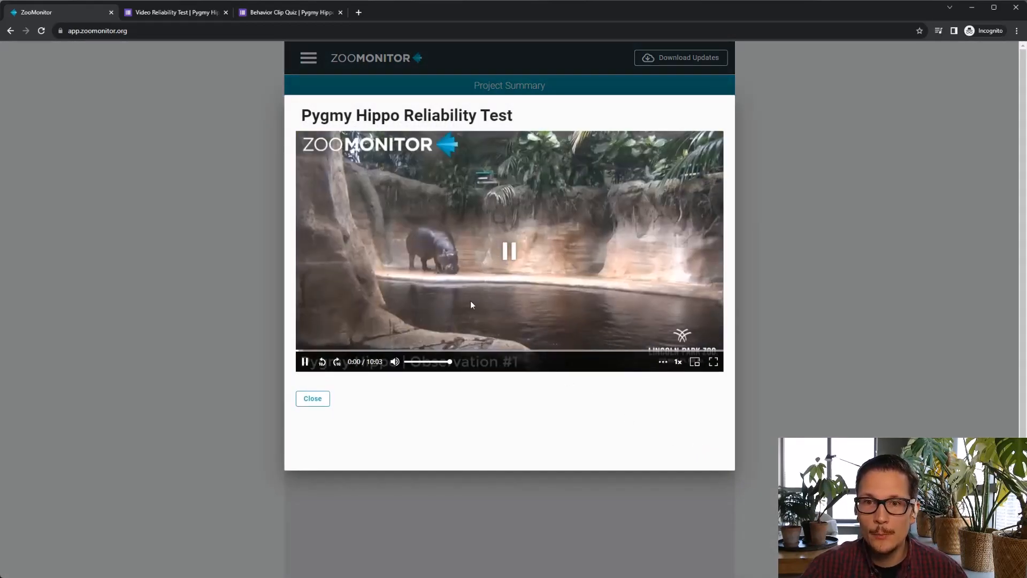
mouse_move(436, 316)
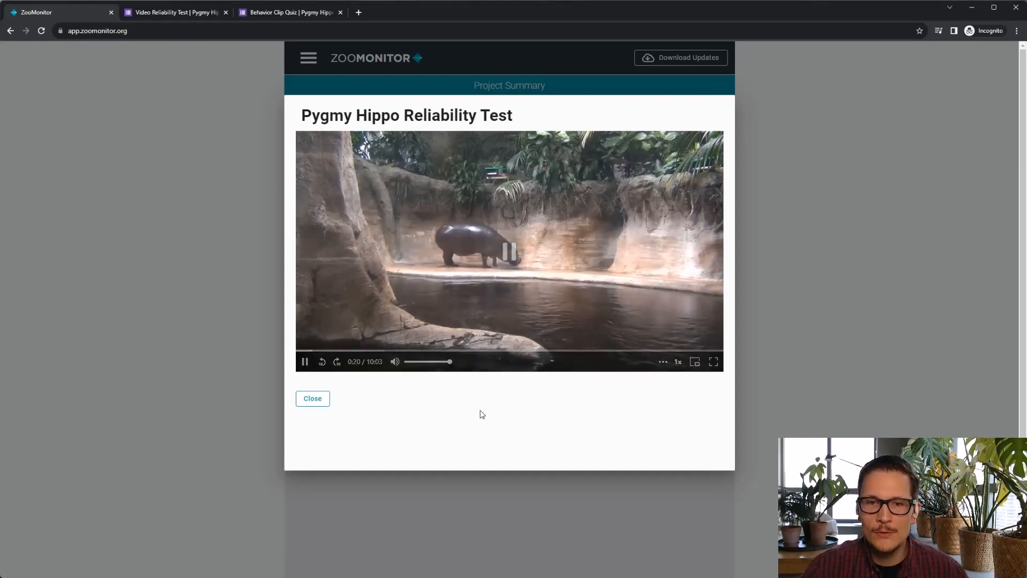
Step: Open the Schedule PDF from the project materials, enlarge it to 134%, and read through the hippo assigned to each day
left_click(312, 399)
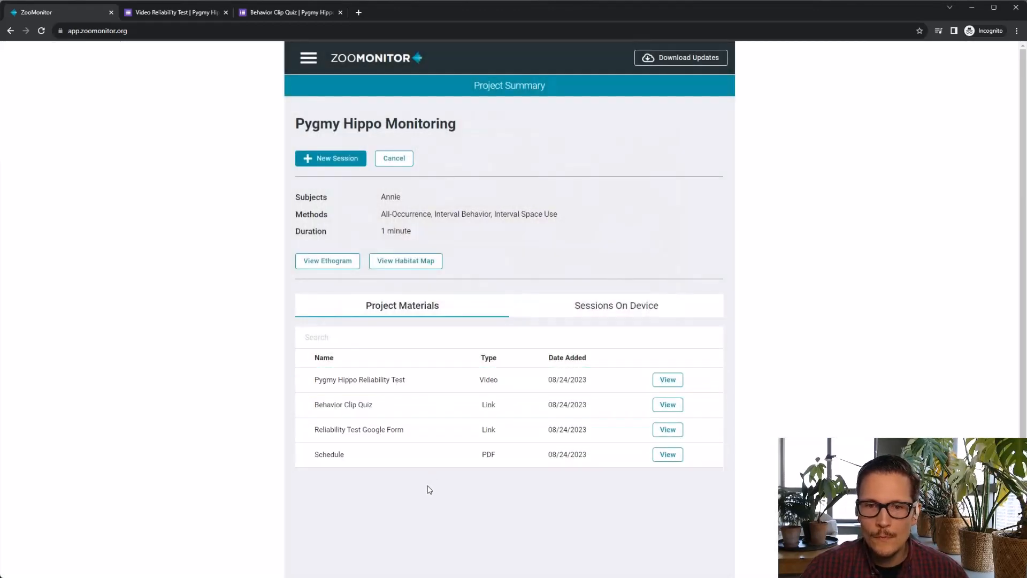
left_click(667, 455)
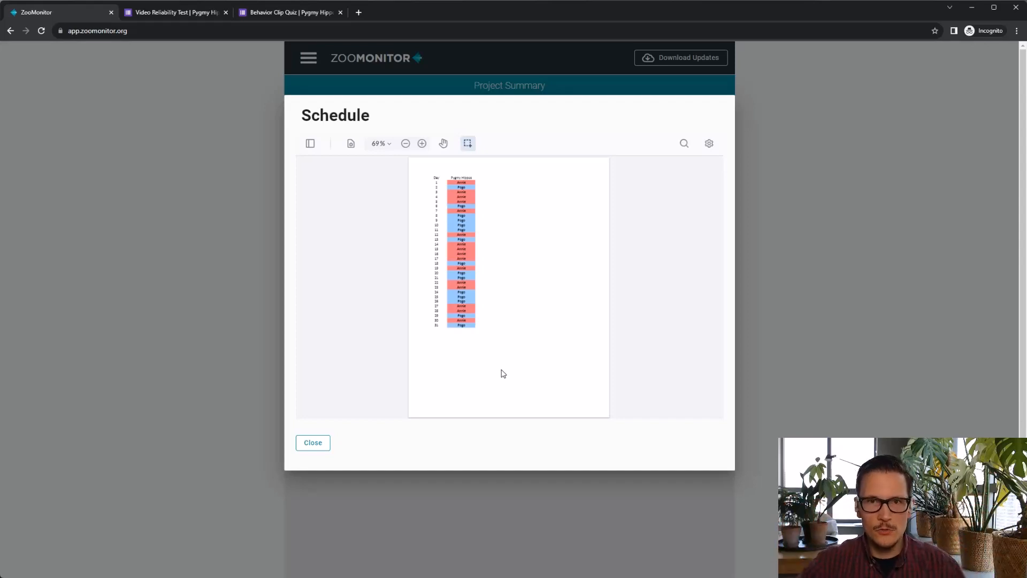
left_click(422, 143)
left_click(422, 143)
left_click(422, 143)
left_click(422, 143)
scroll(490, 235, "up", 3)
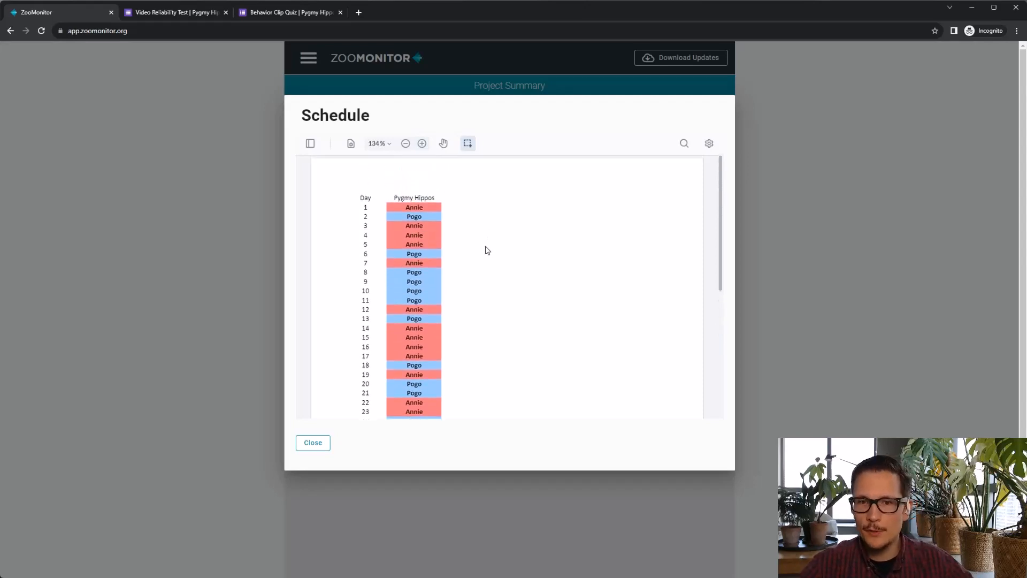
scroll(487, 250, "down", 3)
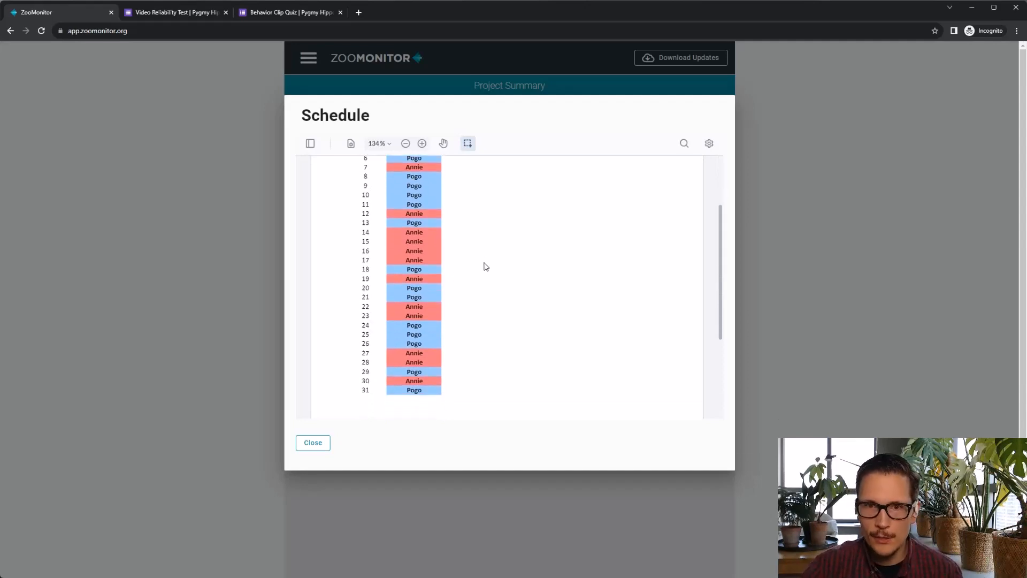
scroll(486, 266, "up", 3)
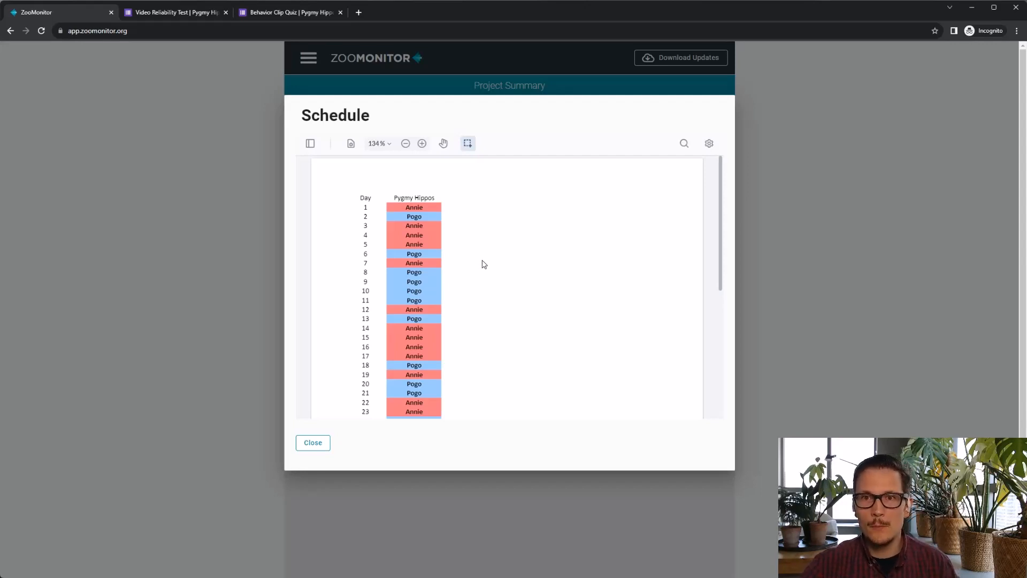
left_click(313, 443)
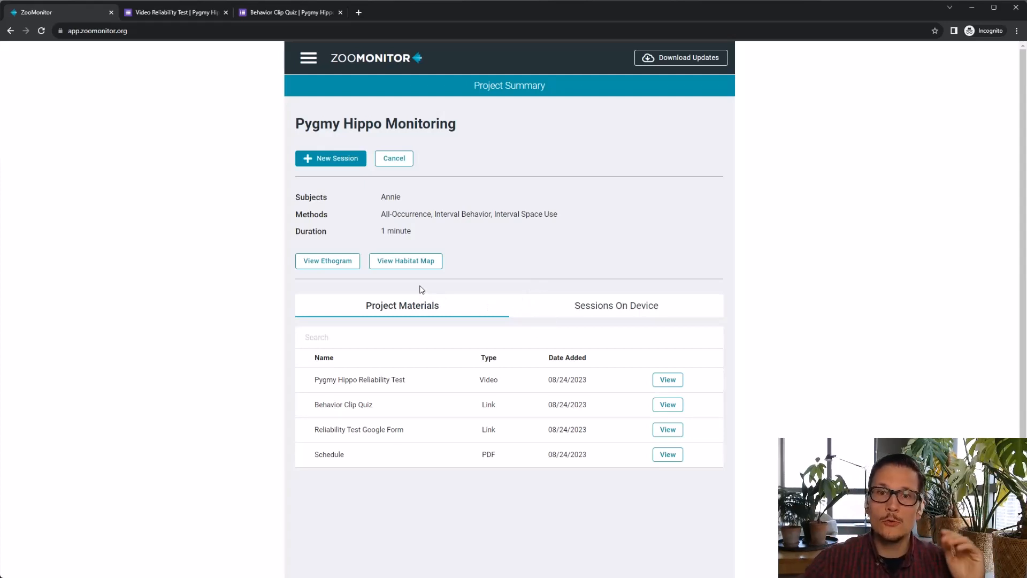
Step: View the project's ethogram and play part of the Jabber Jawing example video under All Occurrence
left_click(343, 265)
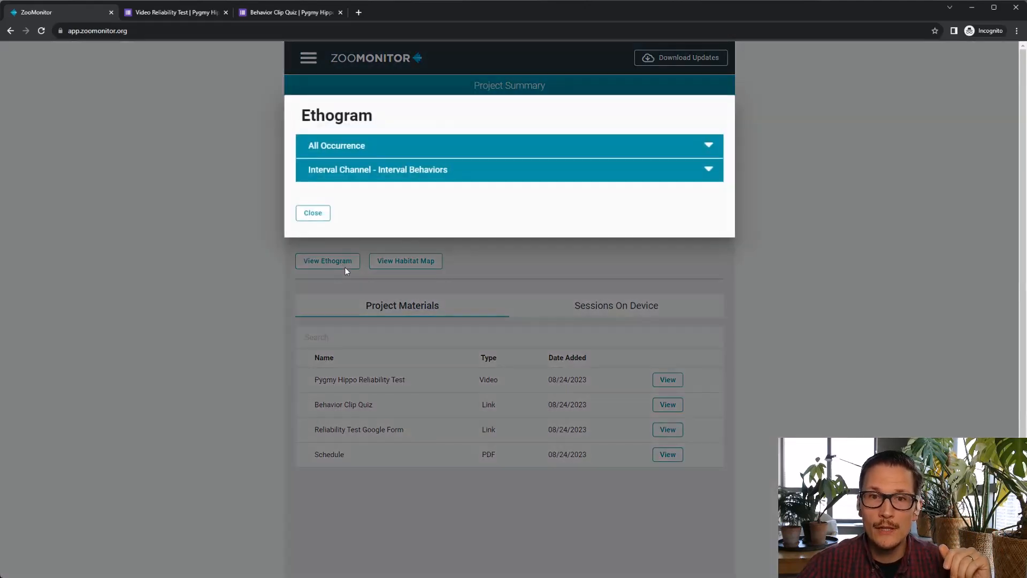
left_click(444, 153)
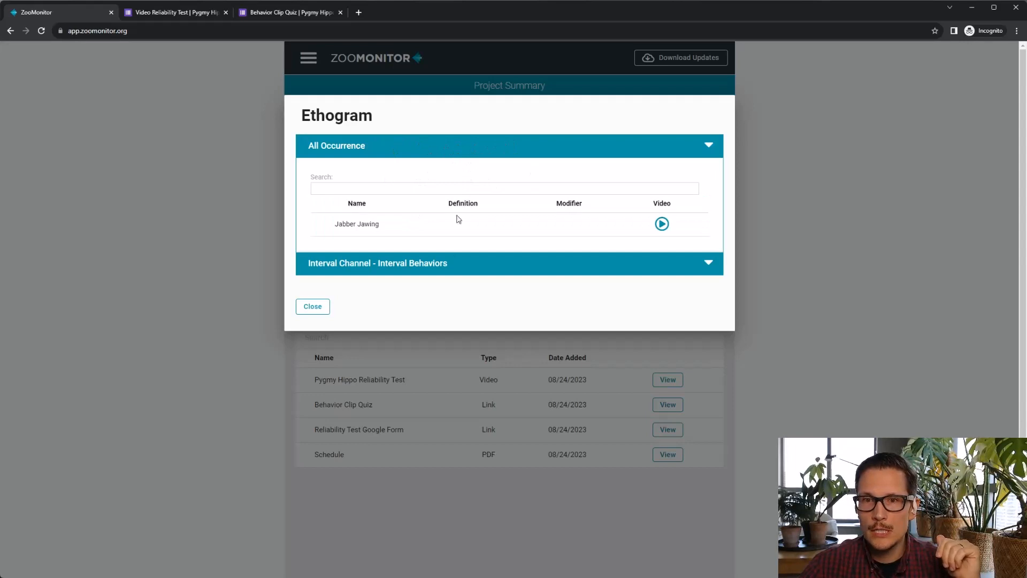
left_click(662, 225)
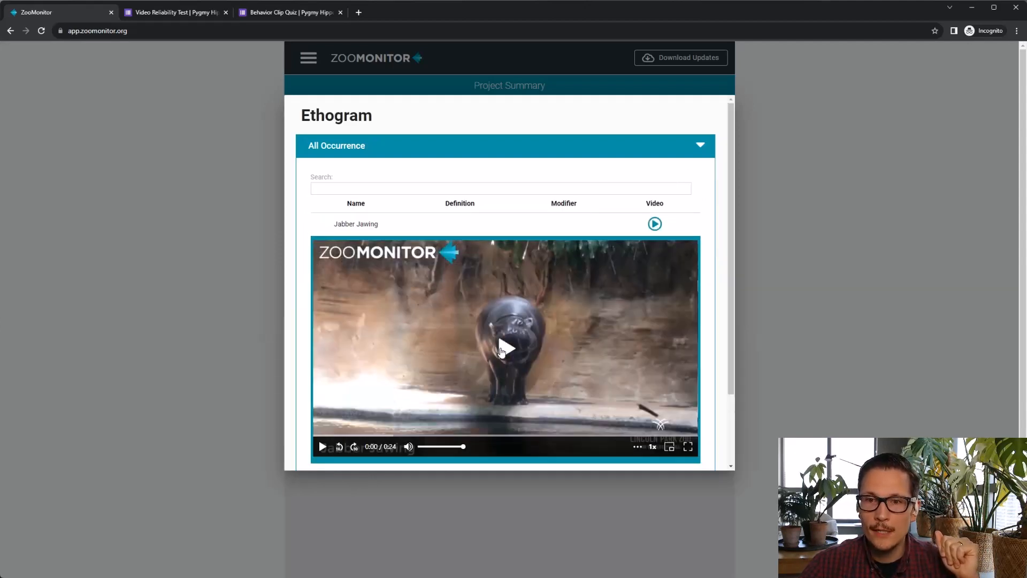
left_click(597, 297)
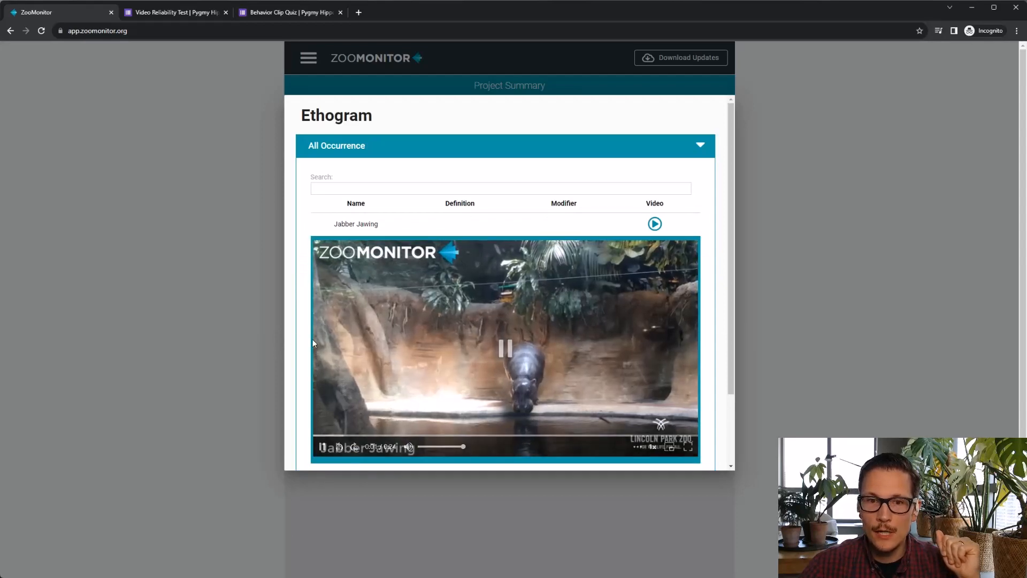
scroll(311, 339, "down", 1)
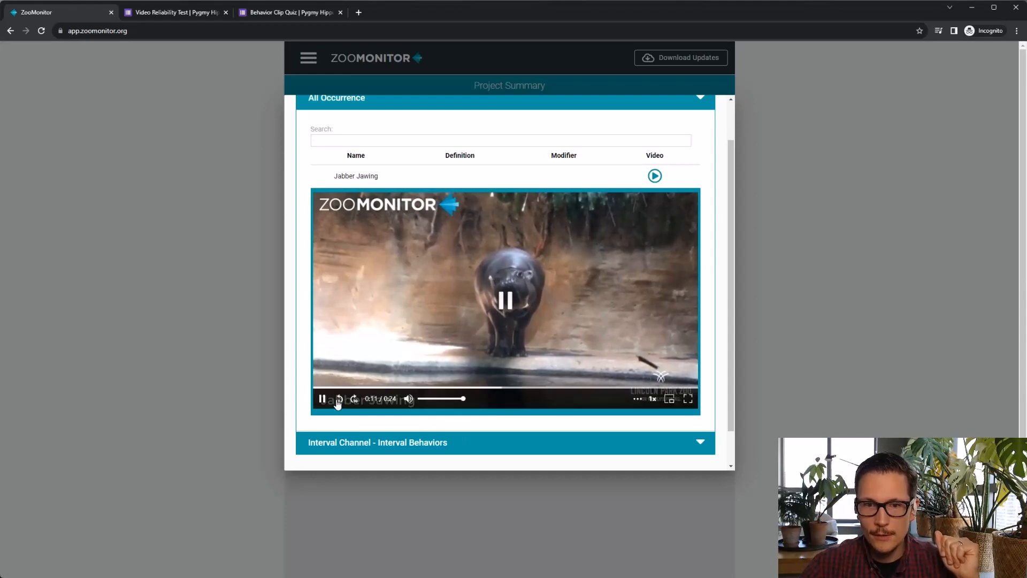
left_click(322, 399)
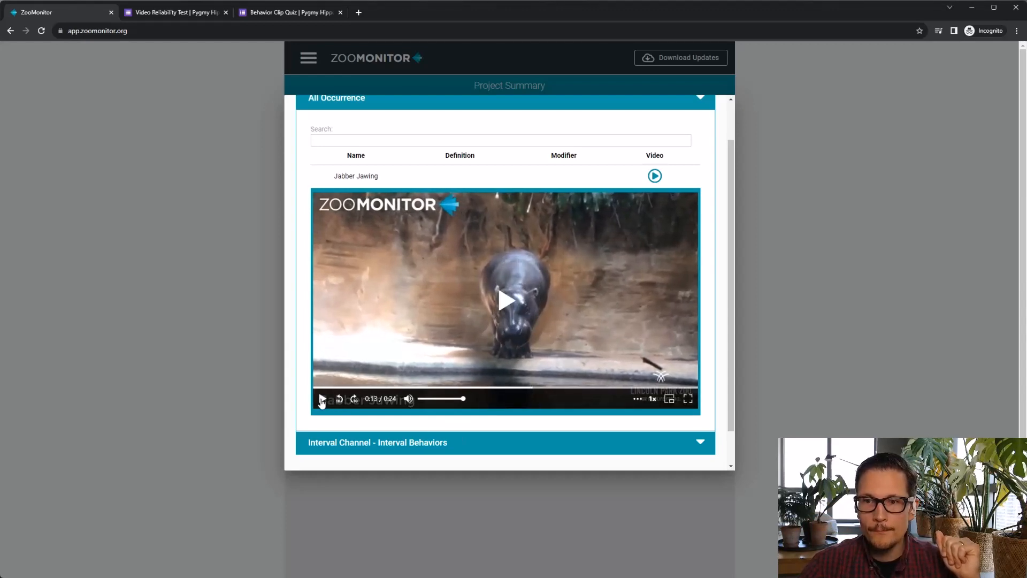
Step: Review the Interval Behaviors in the ethogram, play the Feeding/Foraging example video, and close the ethogram
left_click(447, 442)
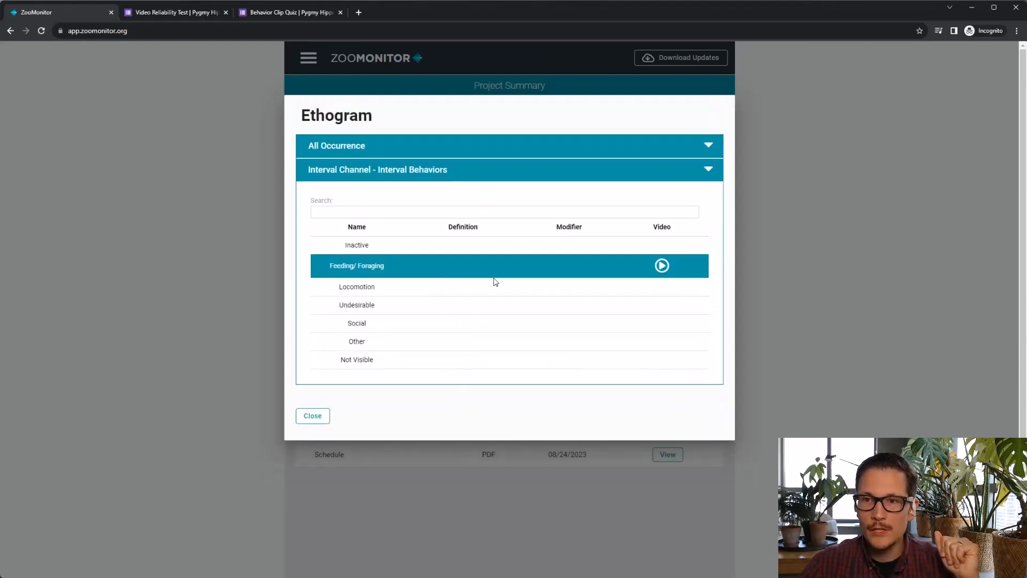
left_click(662, 266)
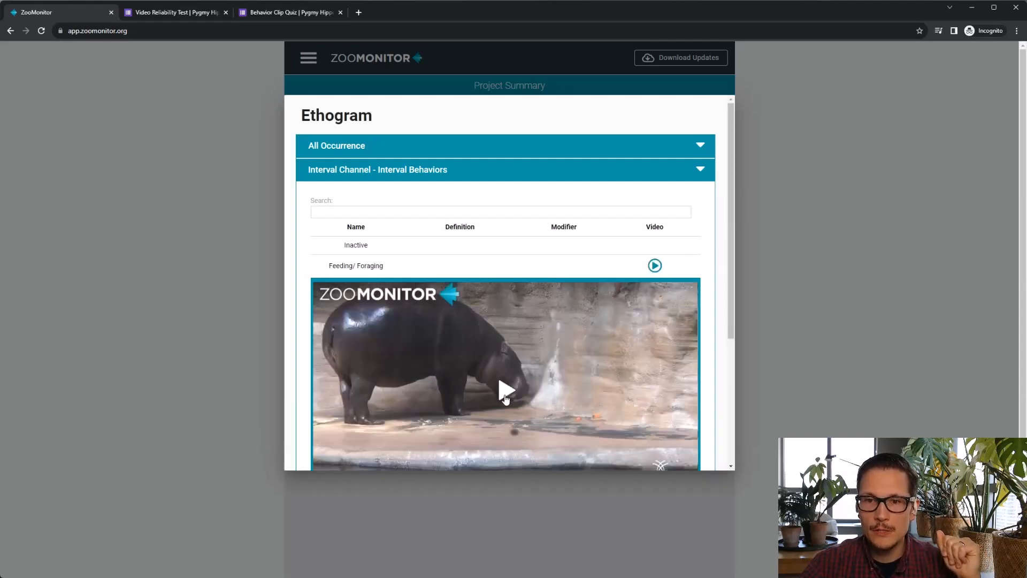
scroll(544, 243, "down", 2)
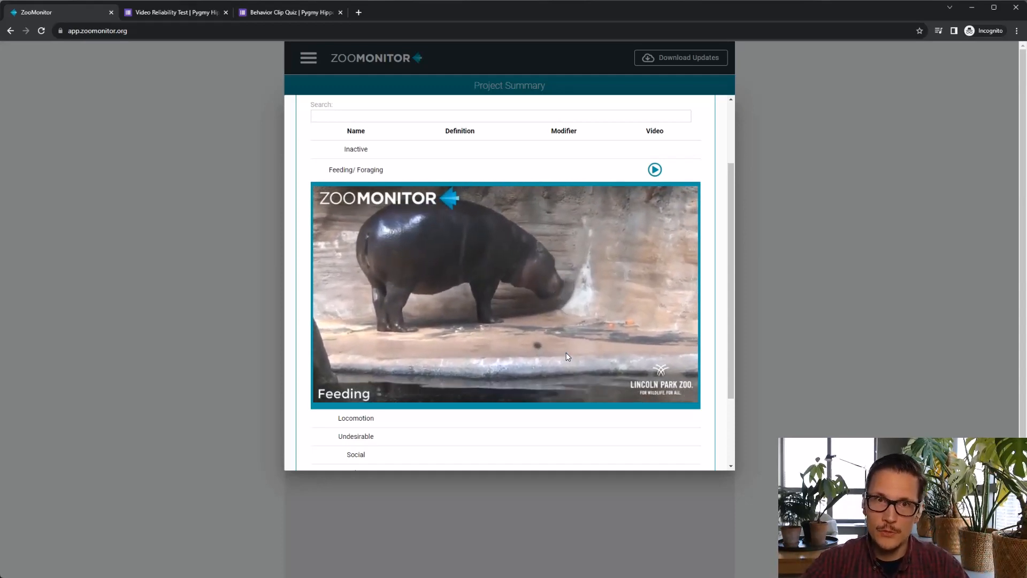
mouse_move(568, 364)
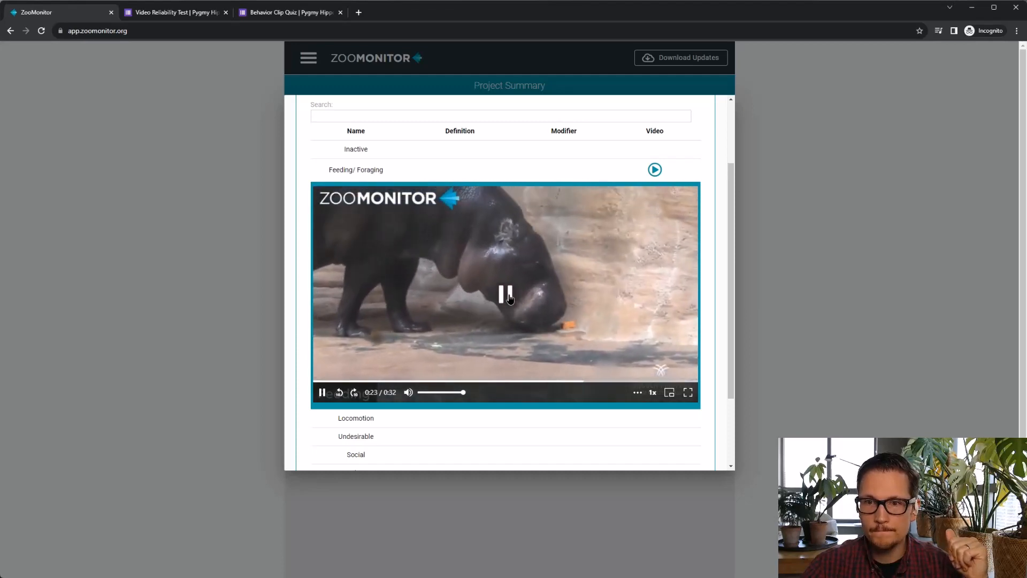
left_click(506, 295)
scroll(598, 269, "up", 2)
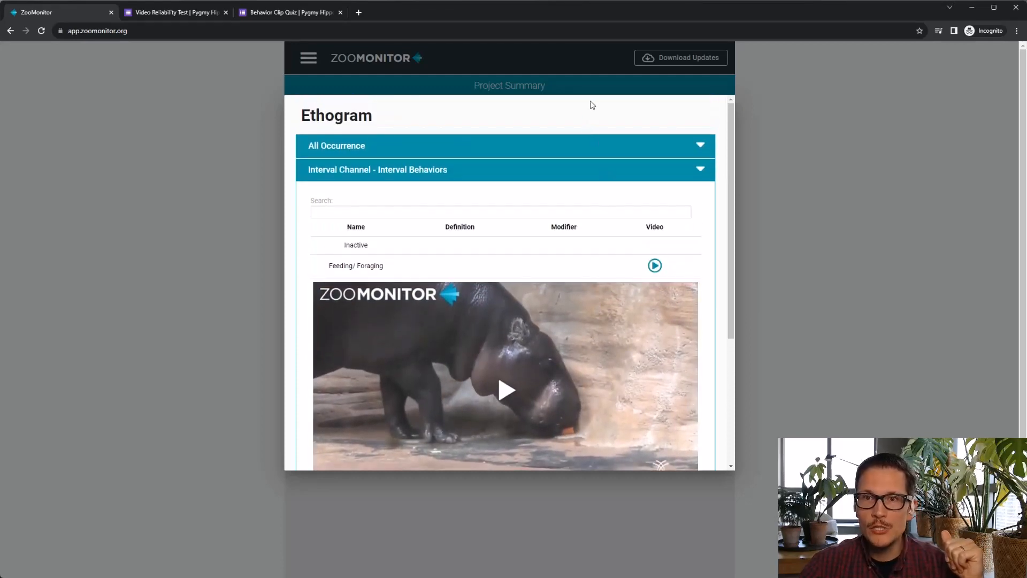
left_click(590, 507)
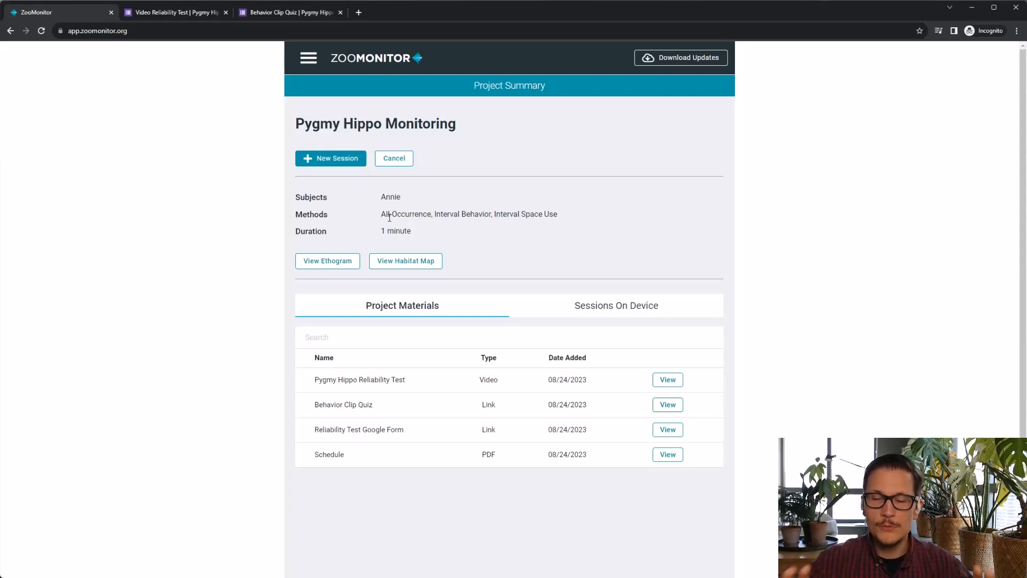
Step: Create a new Pygmy Hippo Monitoring session for Annie, mark it as practice, and start it
left_click(353, 159)
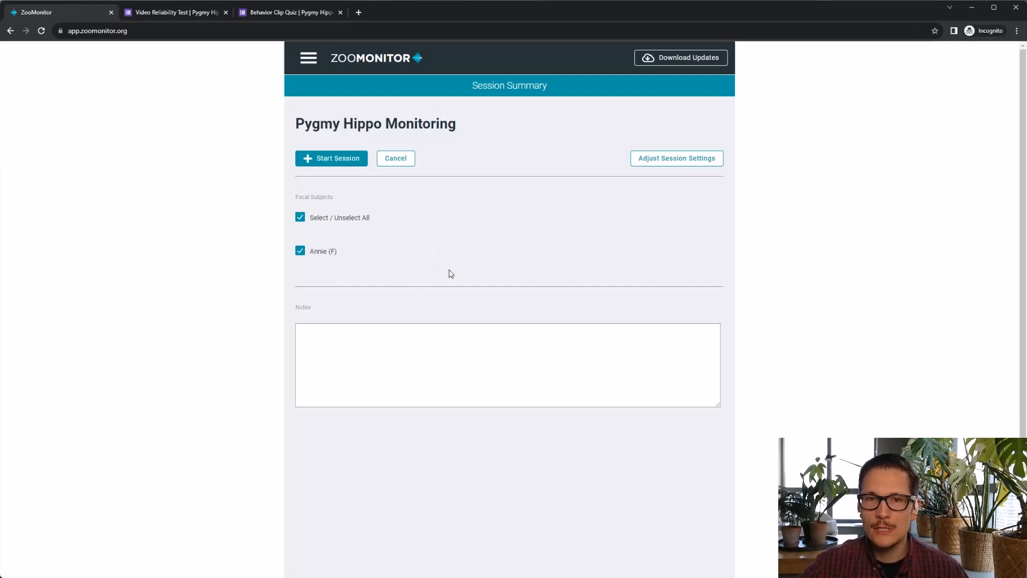
left_click(668, 164)
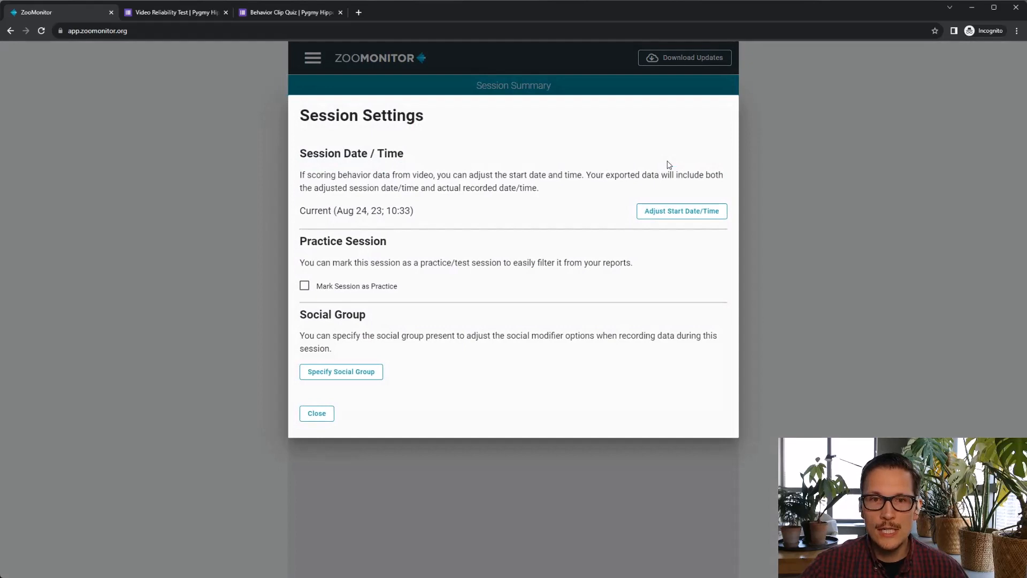
left_click(315, 291)
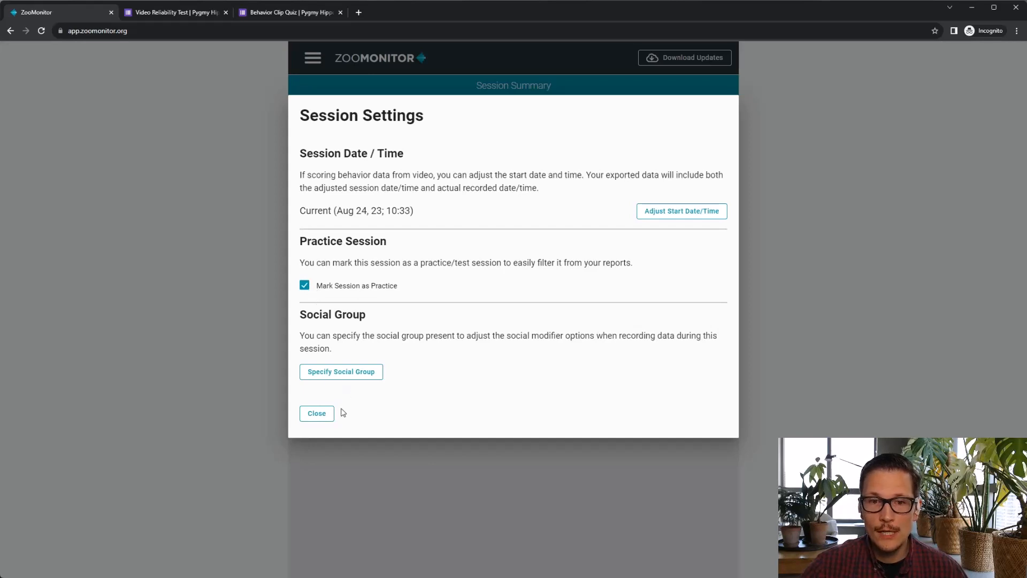
left_click(316, 413)
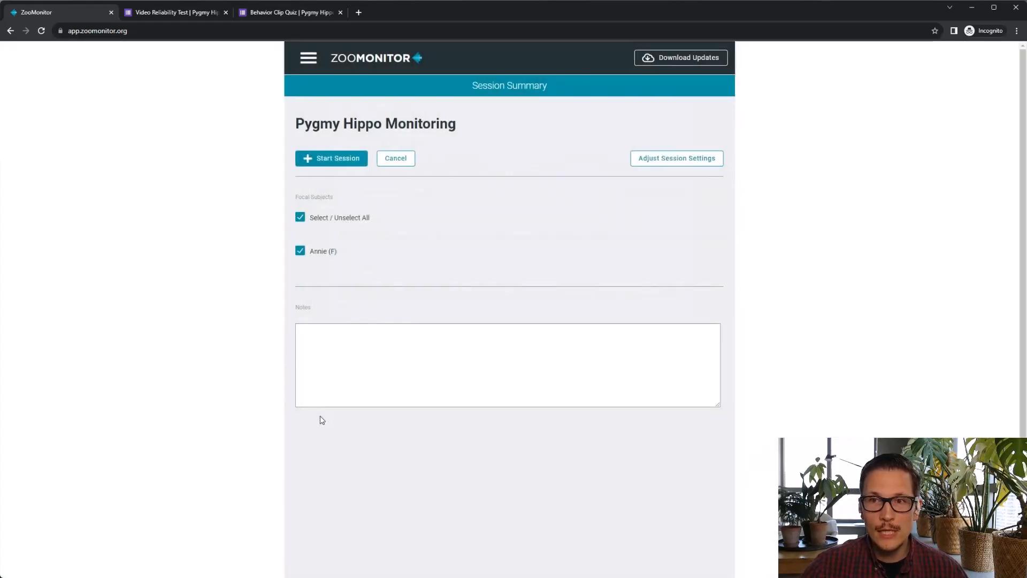
left_click(339, 159)
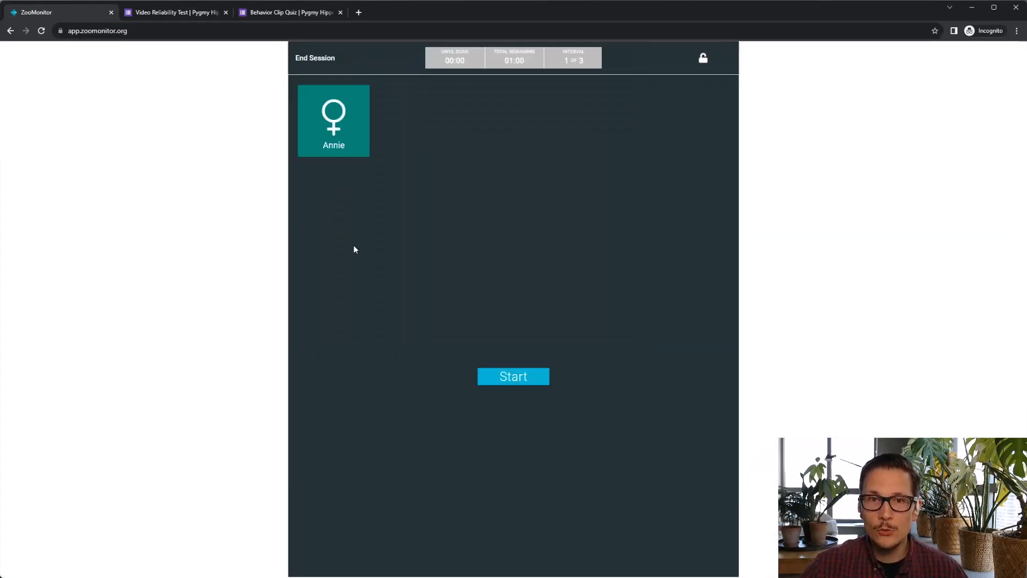
left_click(508, 379)
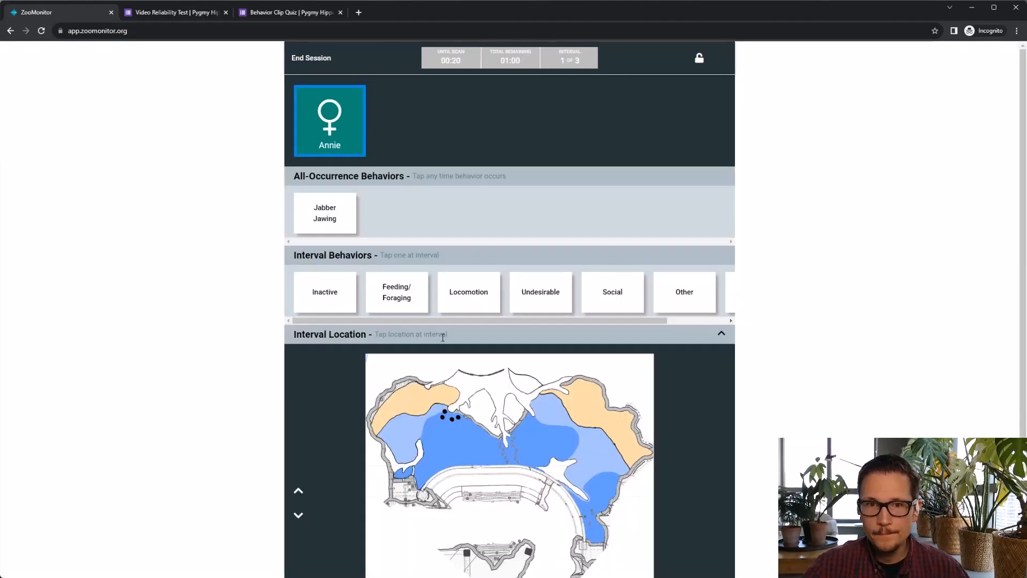
Step: Record five Jabber Jawing occurrences for Annie, end the practice session and save it
left_click(342, 220)
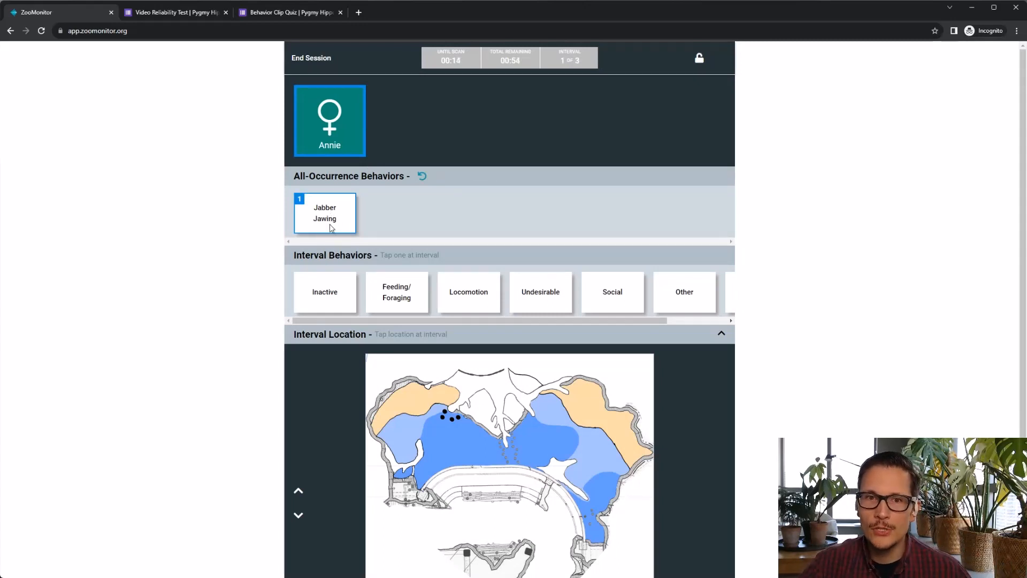
double_click(330, 219)
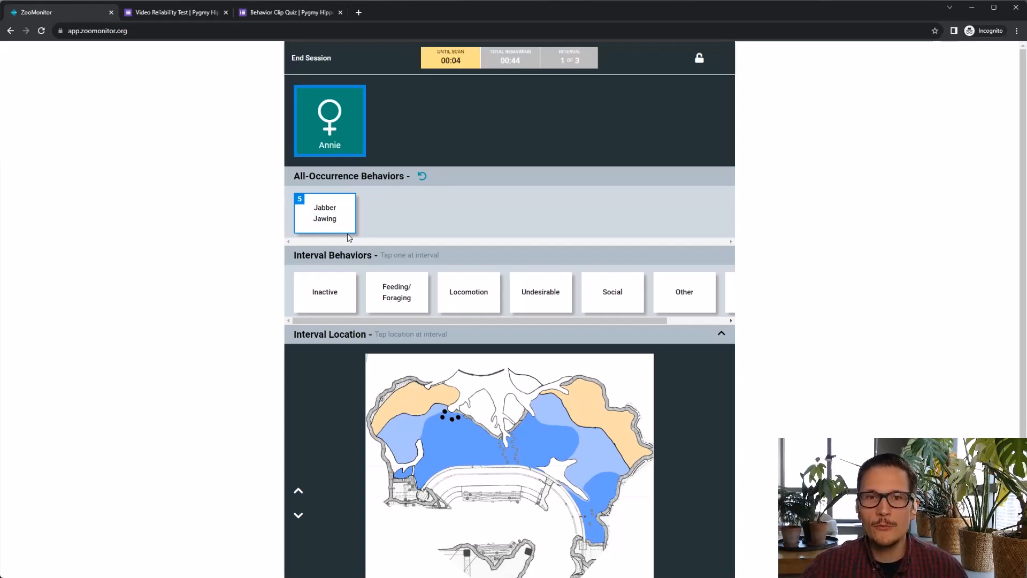
left_click(323, 60)
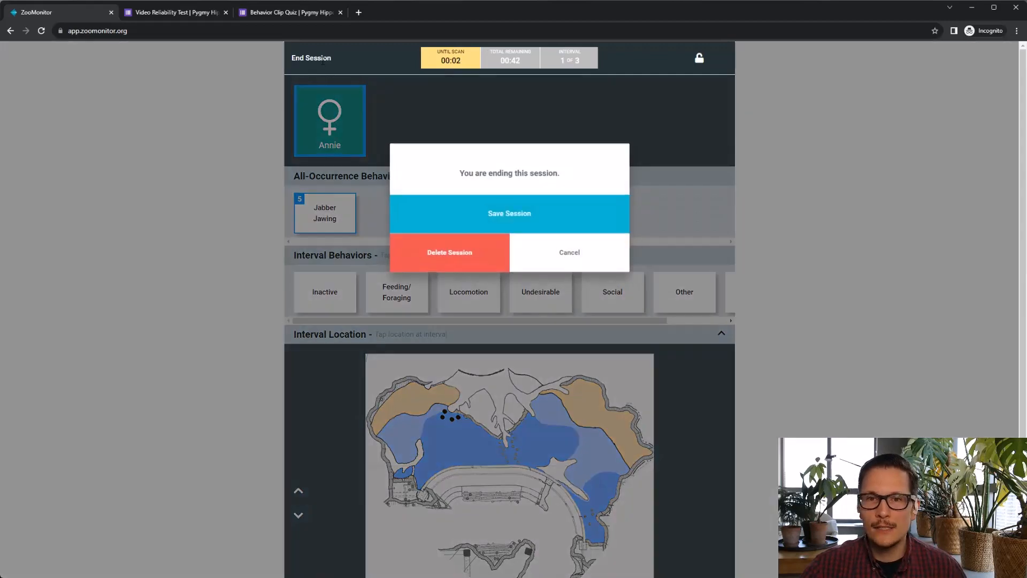
left_click(514, 219)
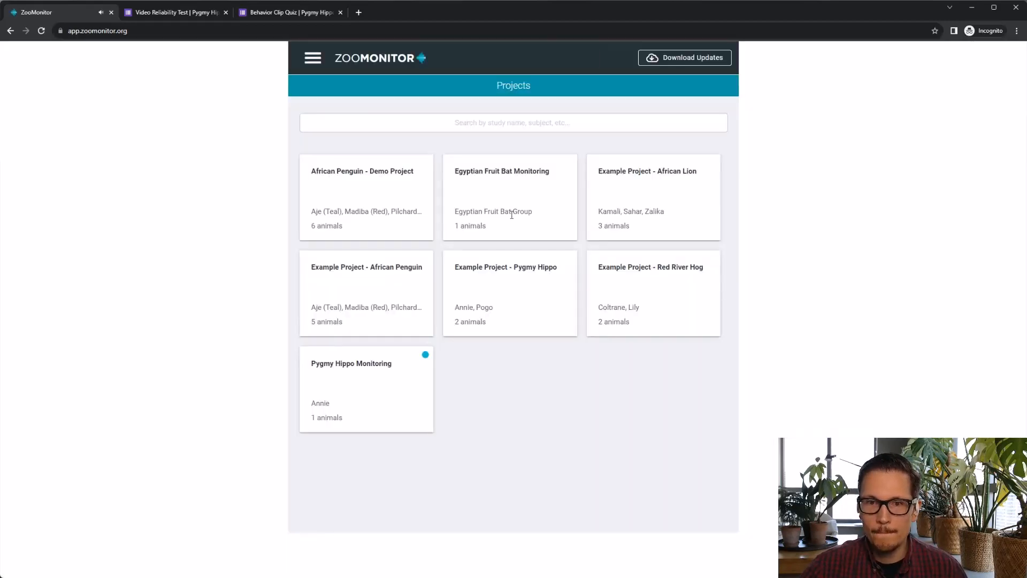
Step: Start another Pygmy Hippo Monitoring session for Annie without marking it as practice, and record one Jabber Jawing occurrence
left_click(375, 366)
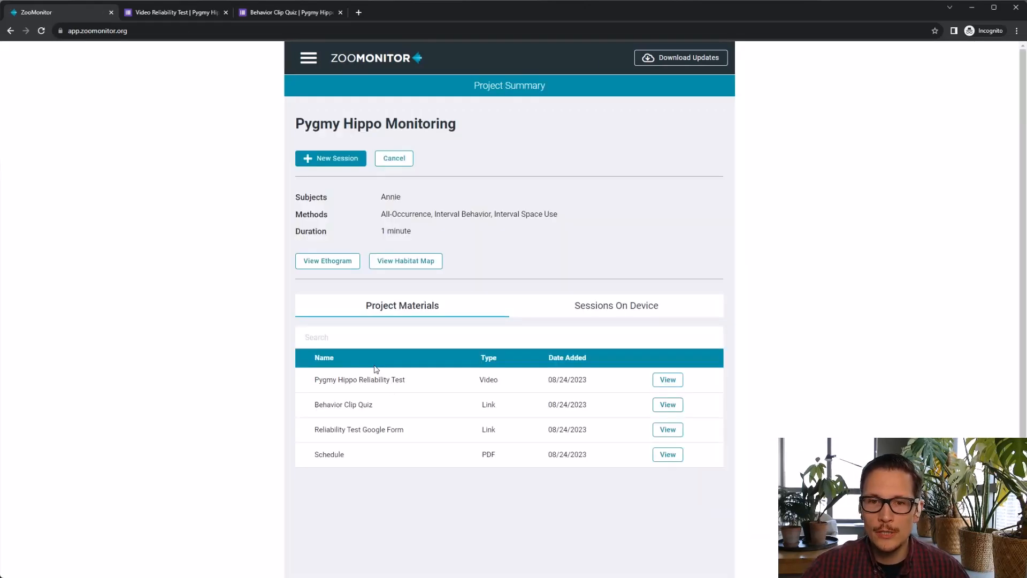
left_click(341, 159)
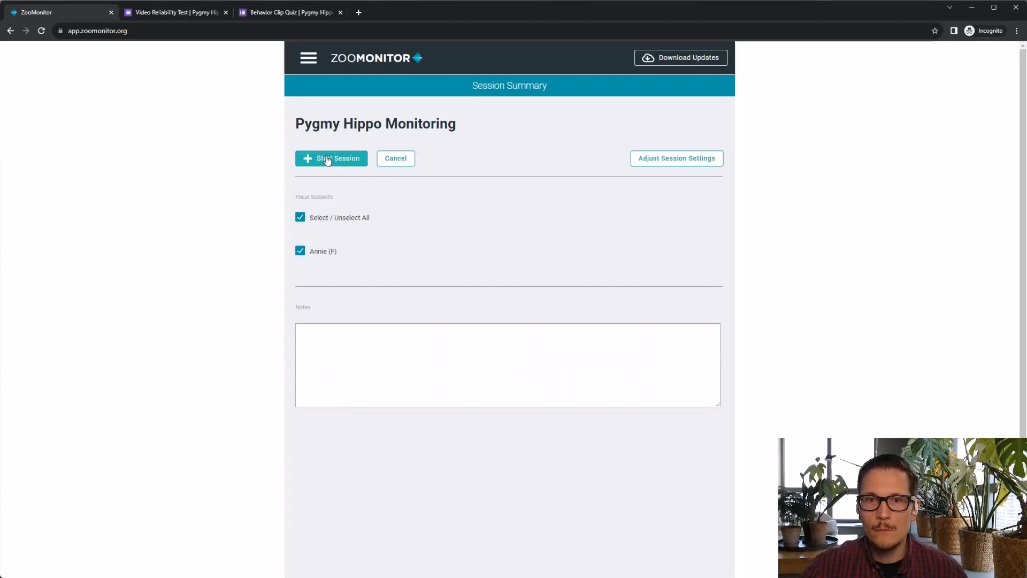
left_click(707, 158)
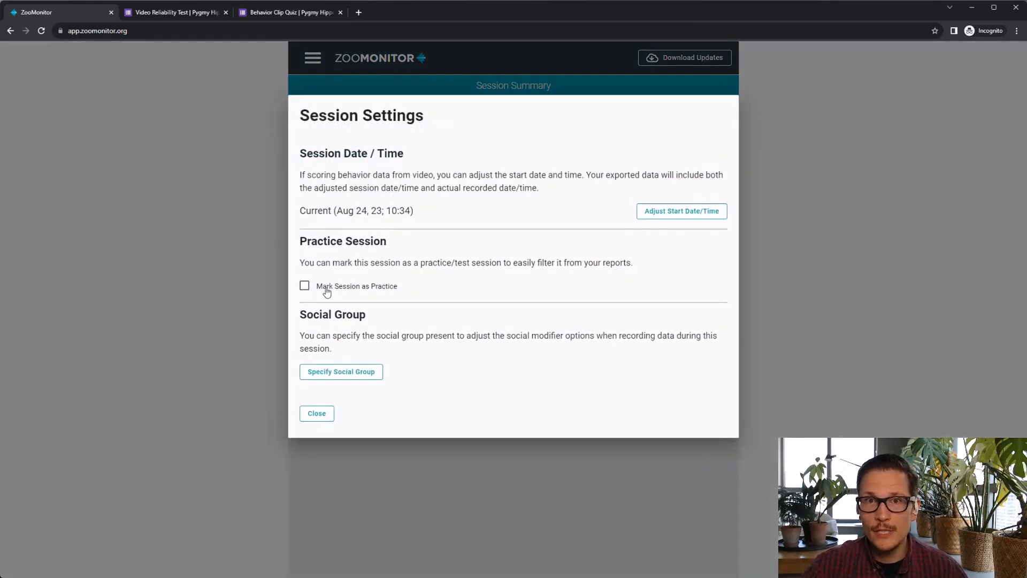
left_click(315, 415)
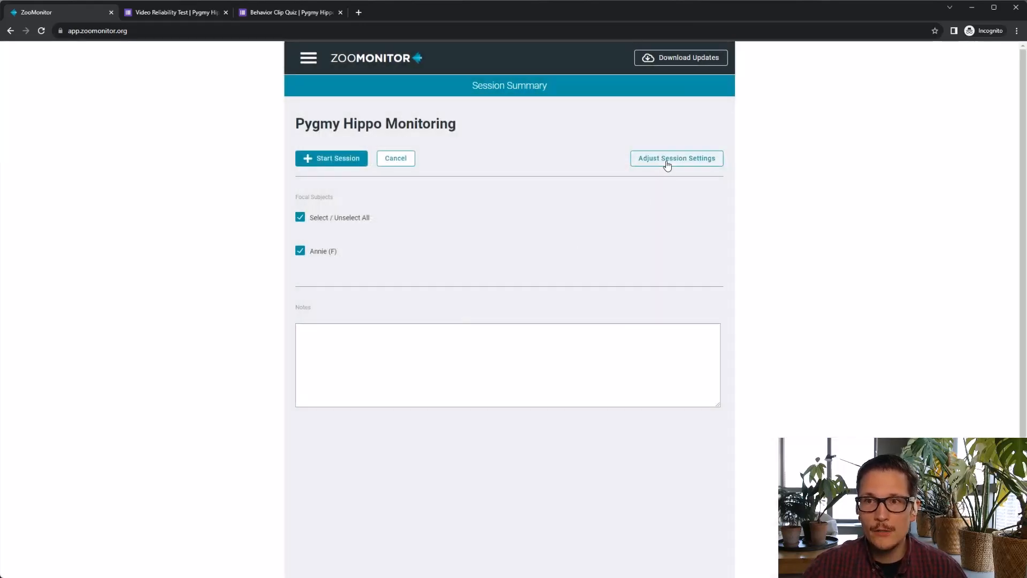
left_click(332, 161)
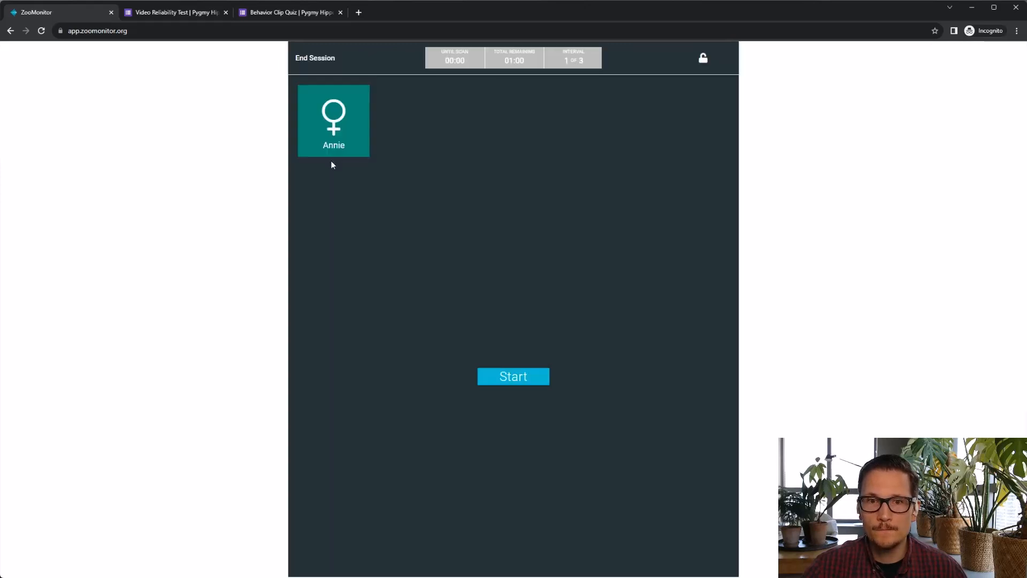
left_click(530, 377)
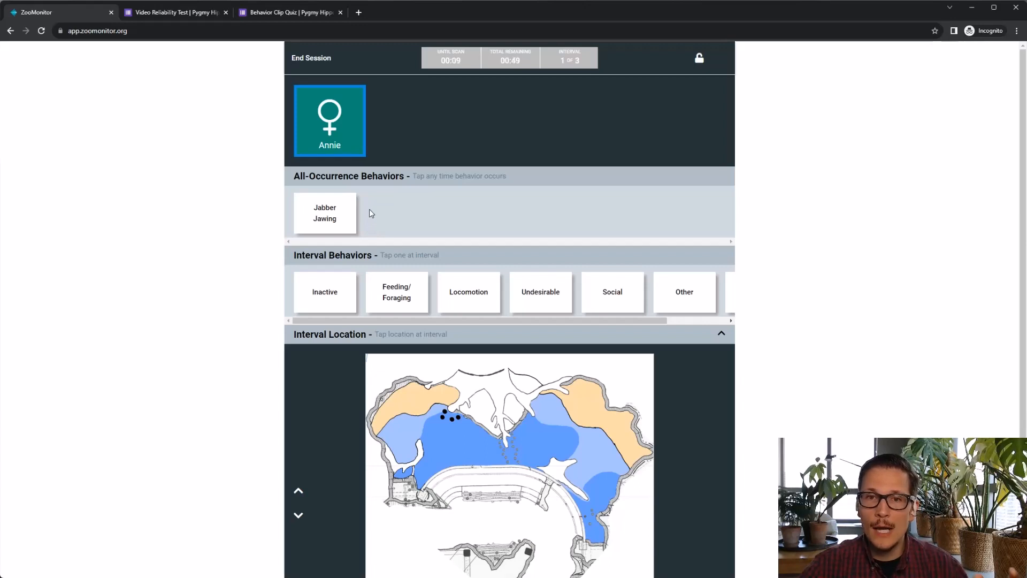
left_click(337, 218)
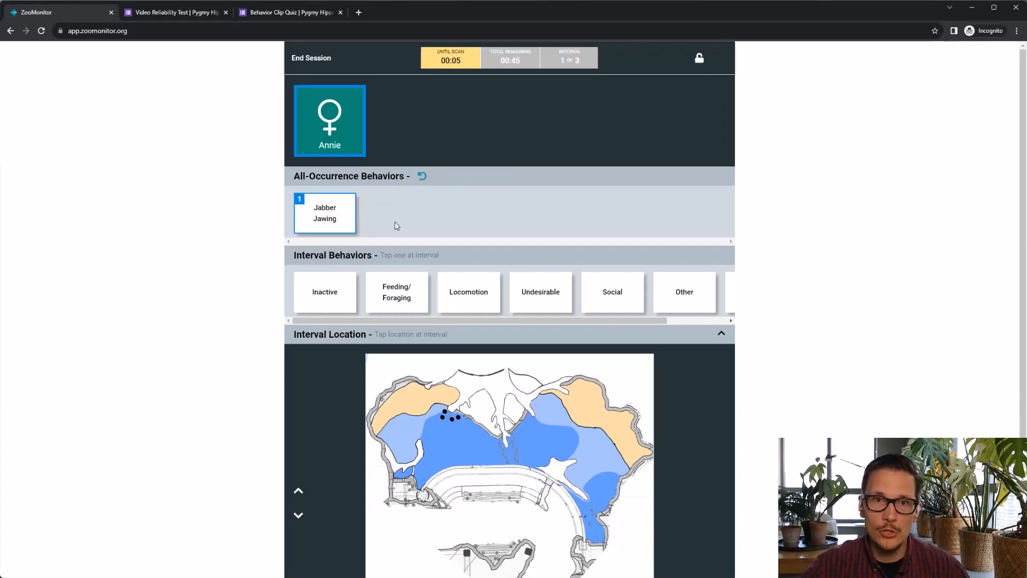
Step: End and save Annie's current session, and reopen the Pygmy Hippo Monitoring project
left_click(311, 58)
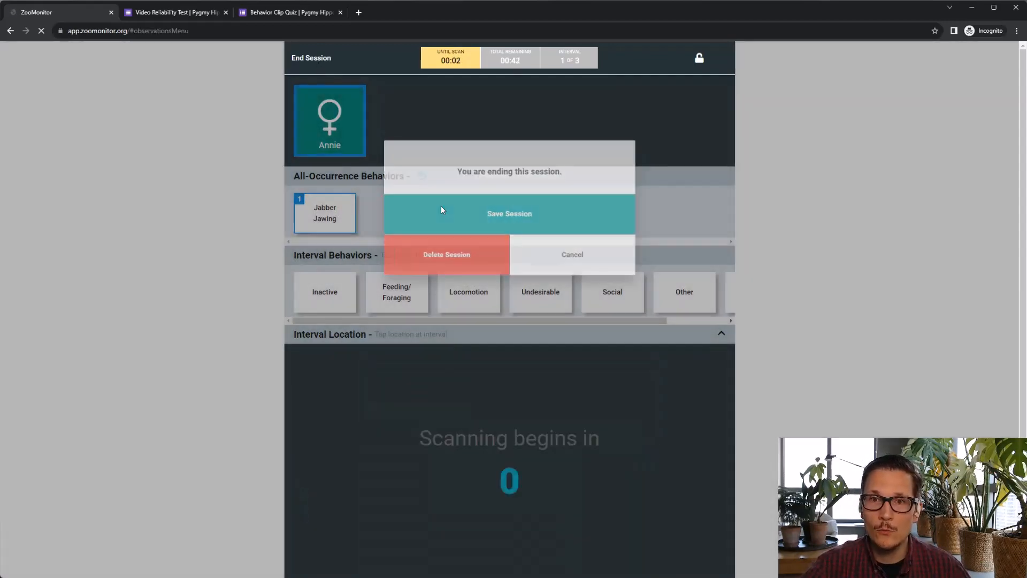
left_click(440, 210)
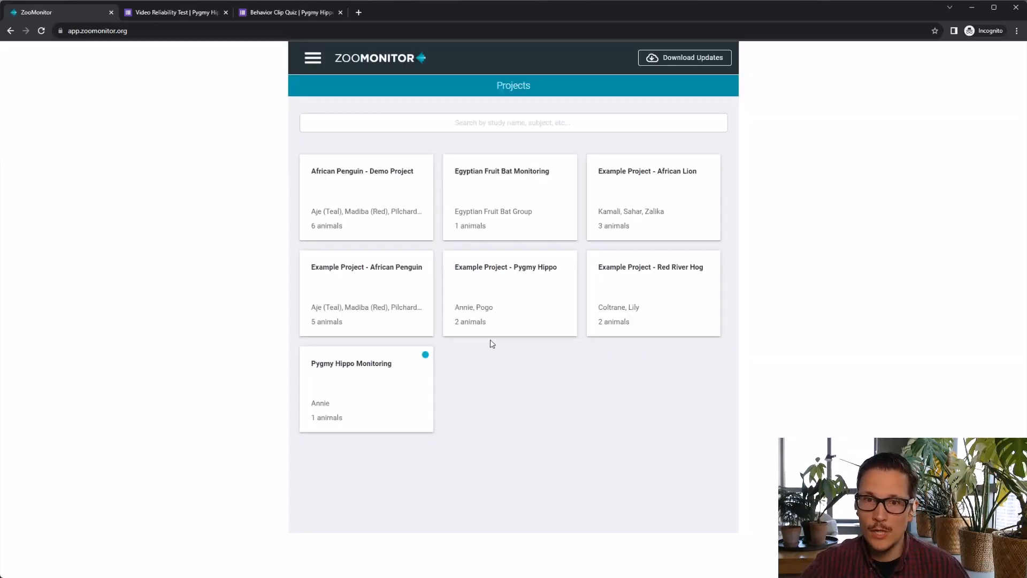
left_click(392, 377)
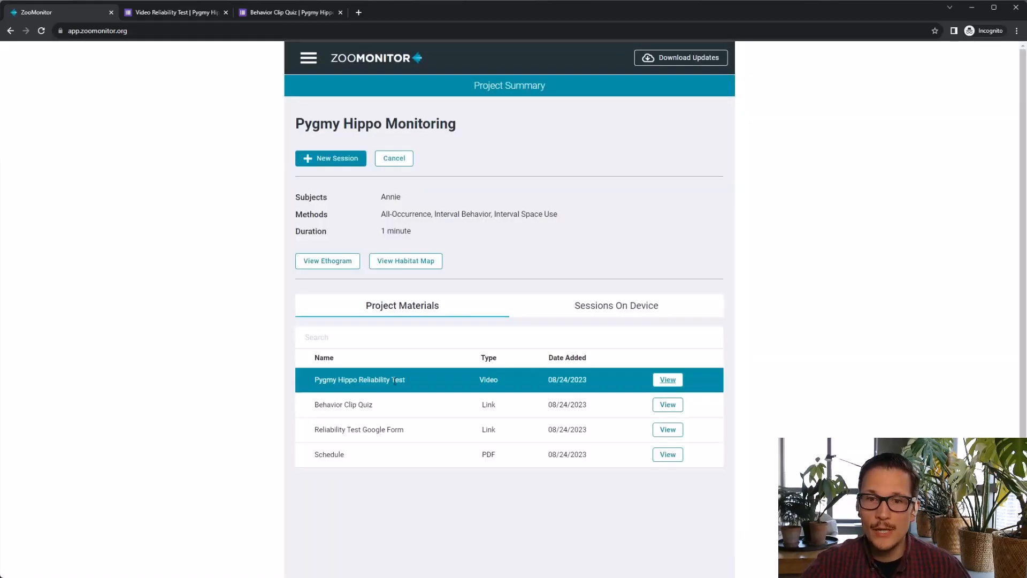
Step: Upload both Pygmy Hippo Monitoring sessions stored on the device and dismiss the upload notices
left_click(630, 312)
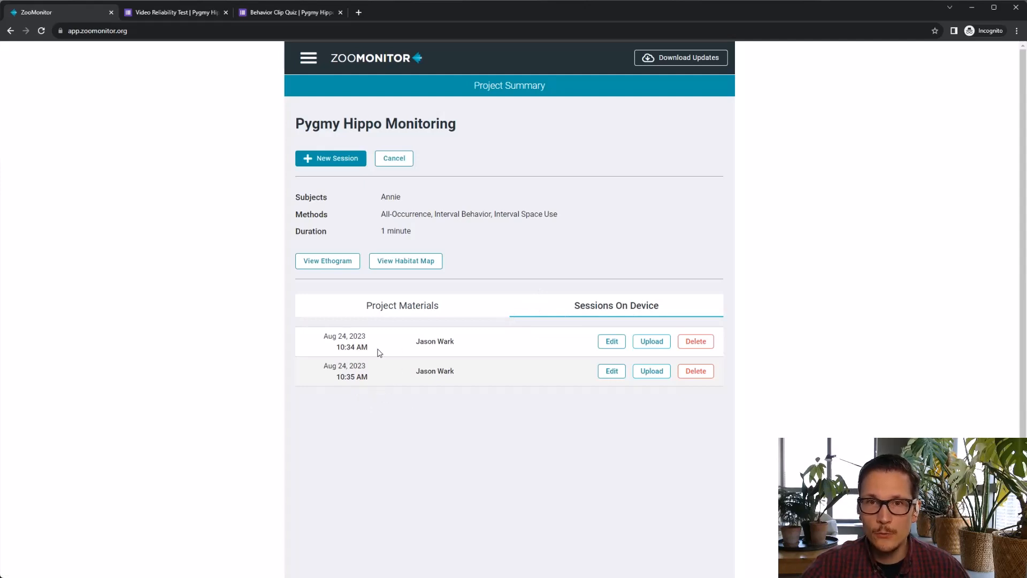
left_click(652, 342)
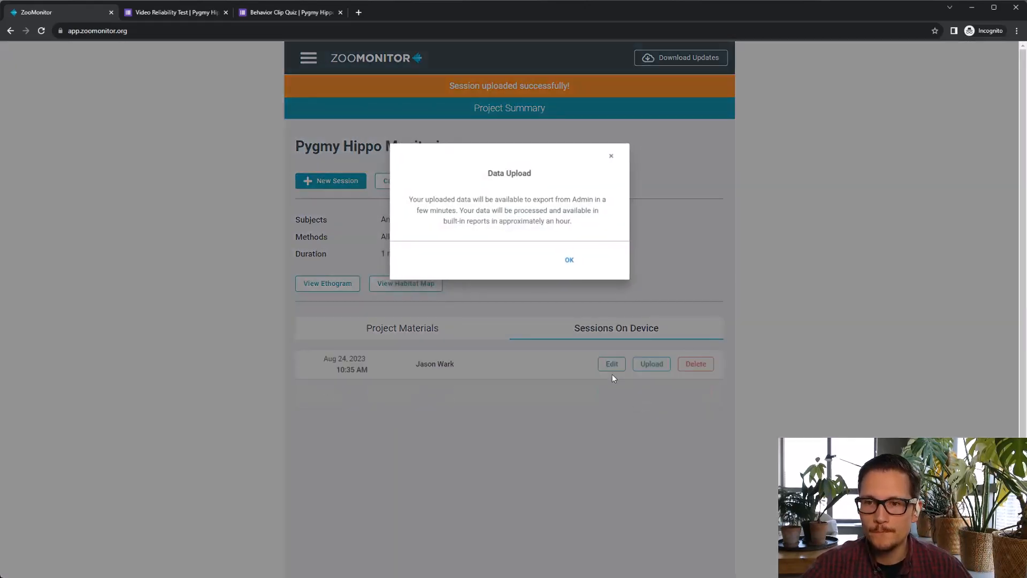
left_click(569, 260)
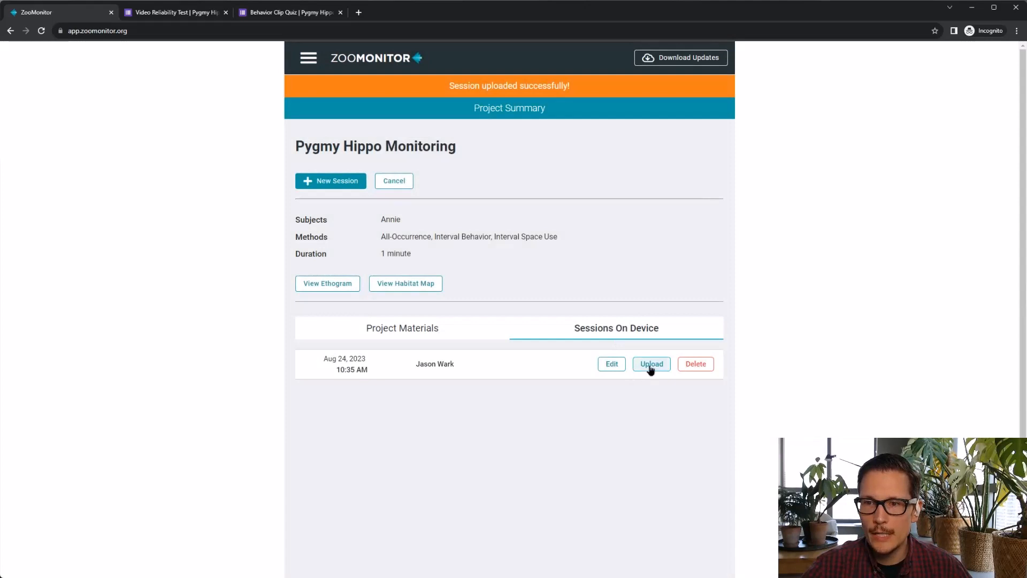
left_click(650, 365)
left_click(580, 262)
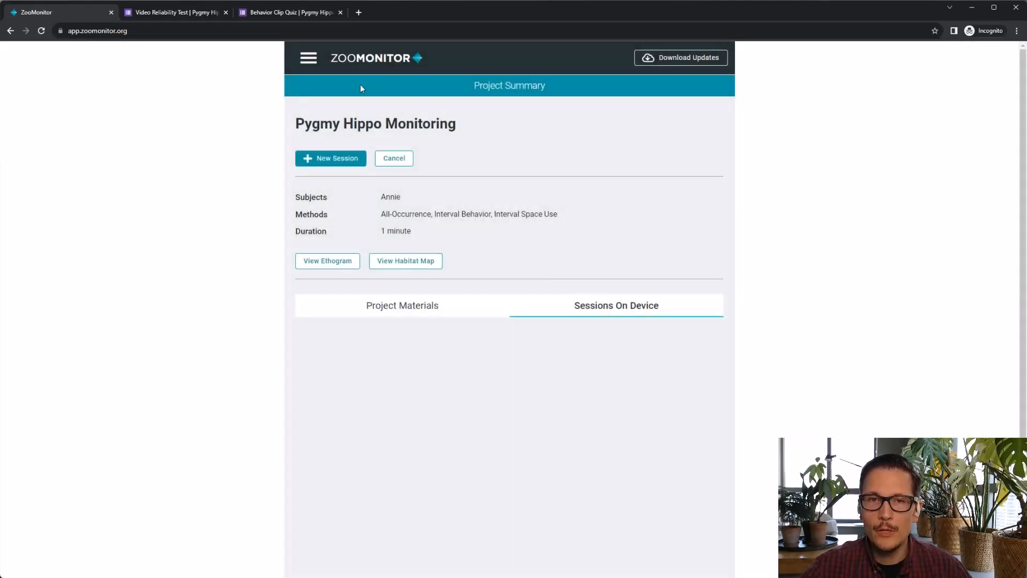
Step: Switch to the admin site and select Pygmy Hippo Monitoring as the study for a data export
left_click(309, 60)
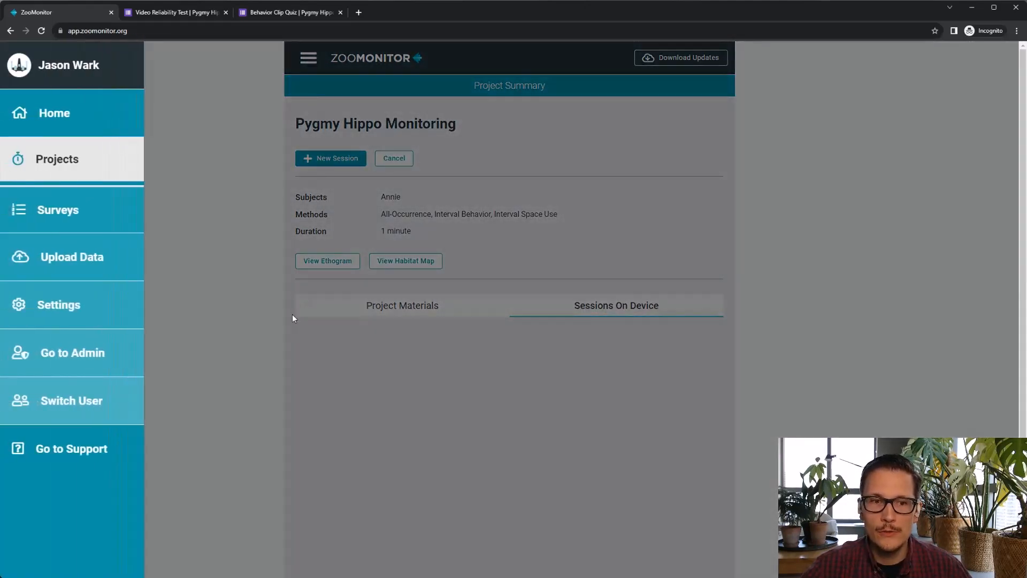
left_click(68, 360)
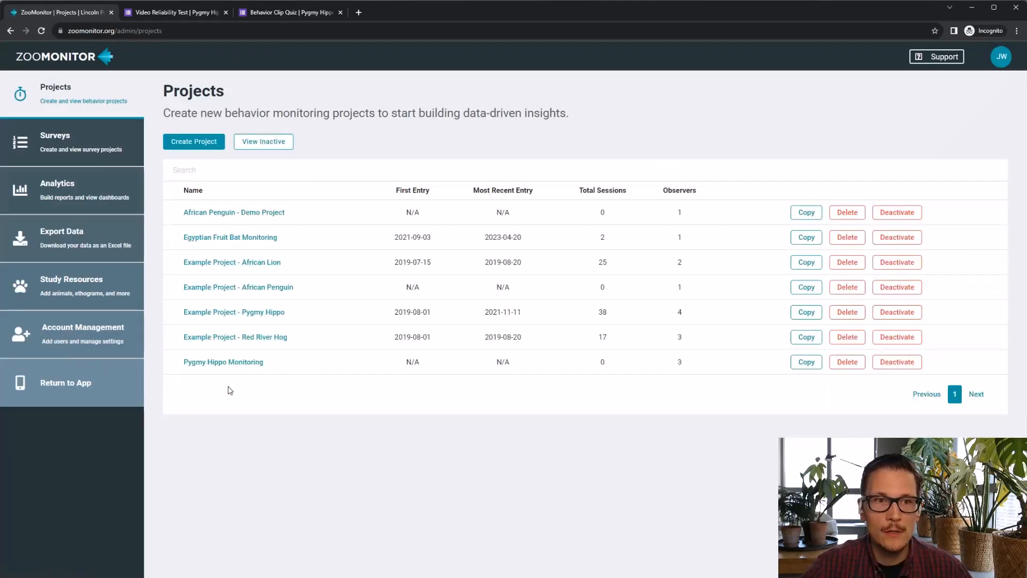
left_click(63, 236)
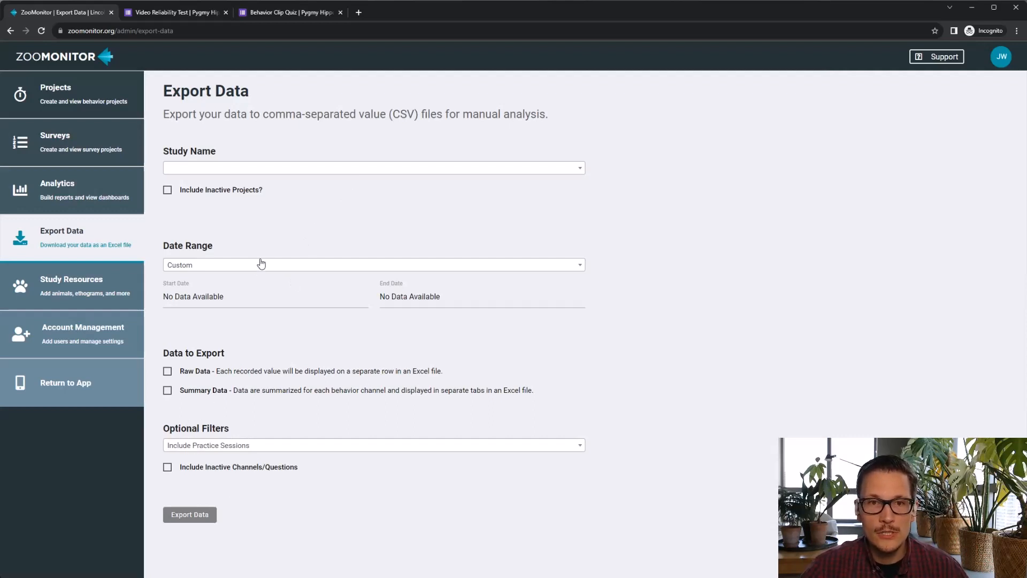
left_click(354, 174)
scroll(332, 247, "down", 2)
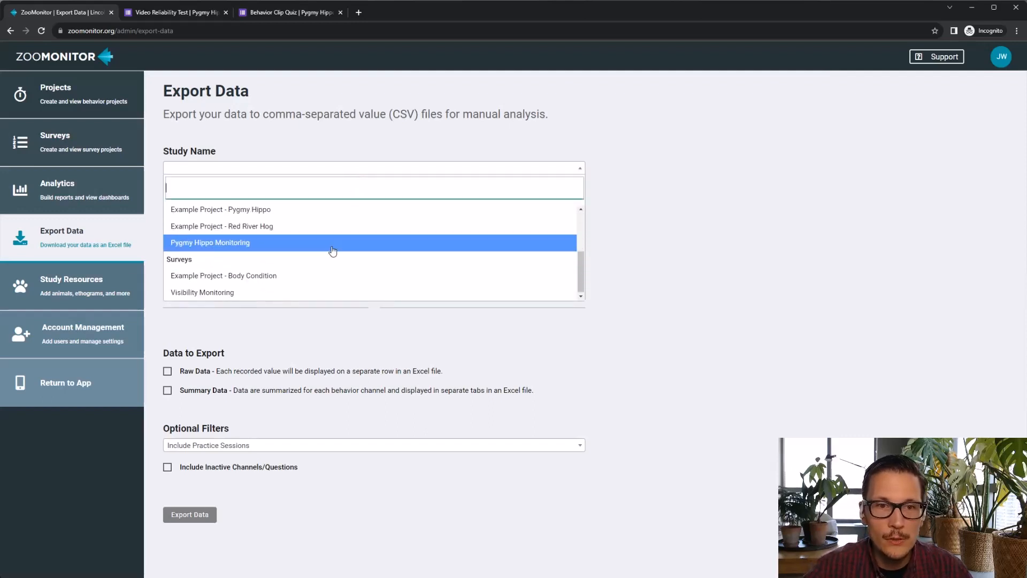
left_click(257, 245)
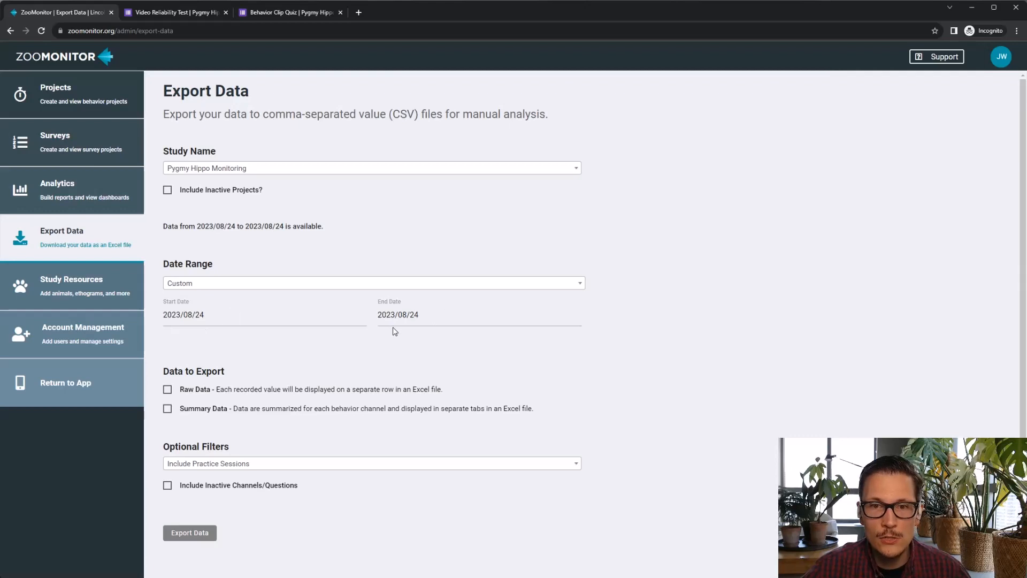
Step: Export the study's raw data with the Exclude Practice Sessions filter, and close the export processing notice
left_click(167, 390)
scroll(246, 438, "down", 1)
left_click(244, 461)
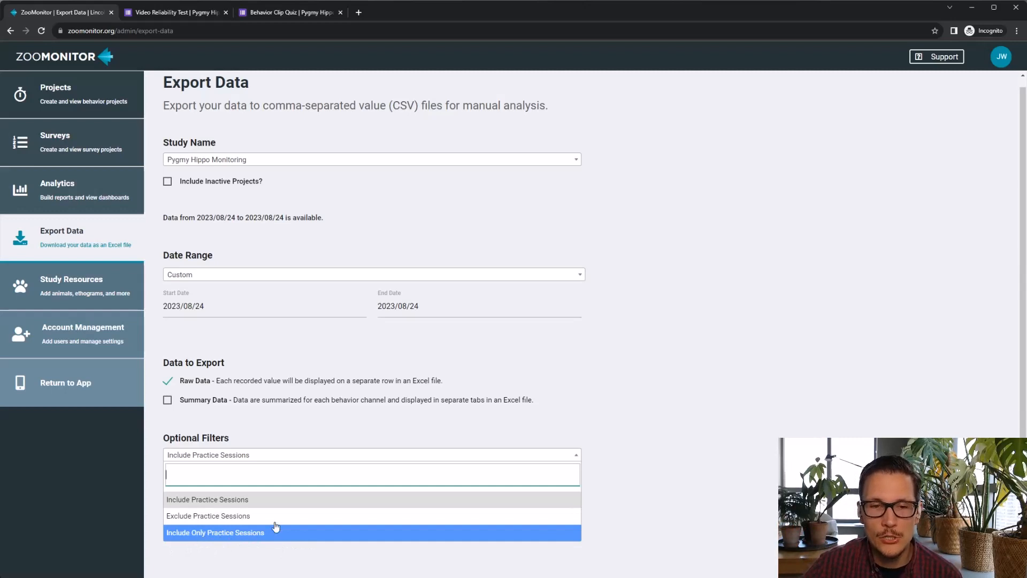
left_click(240, 518)
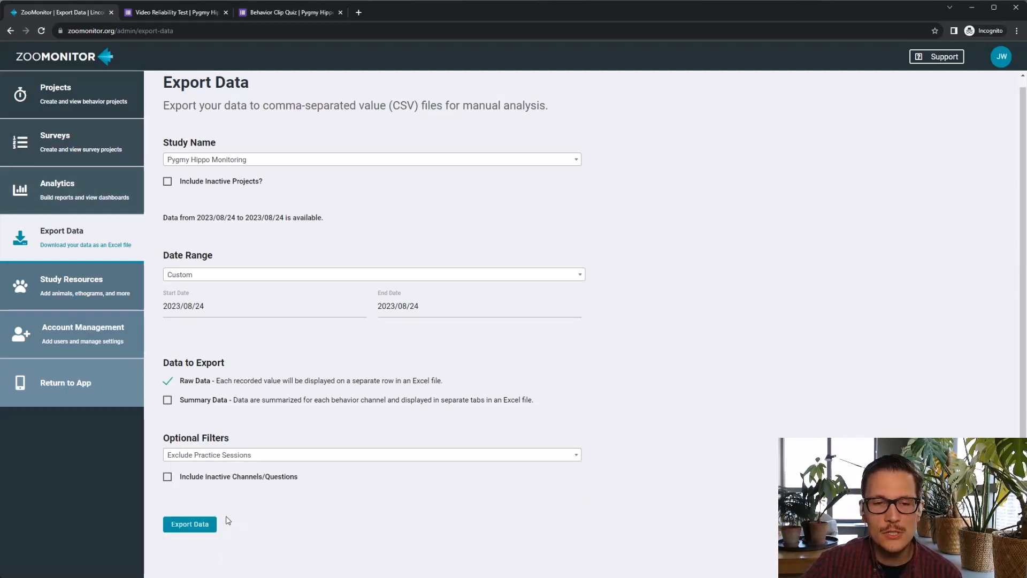
left_click(196, 529)
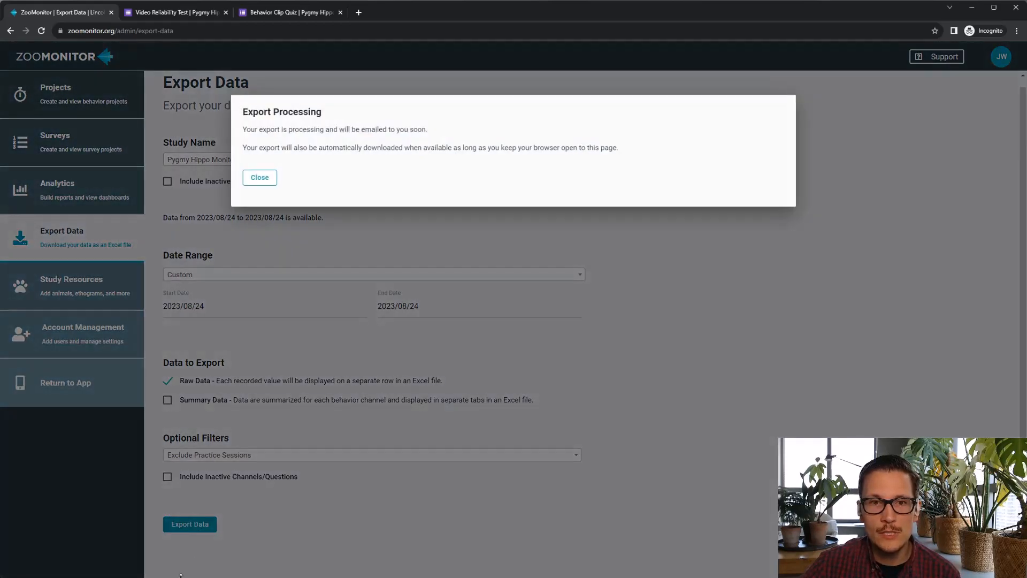
left_click(260, 178)
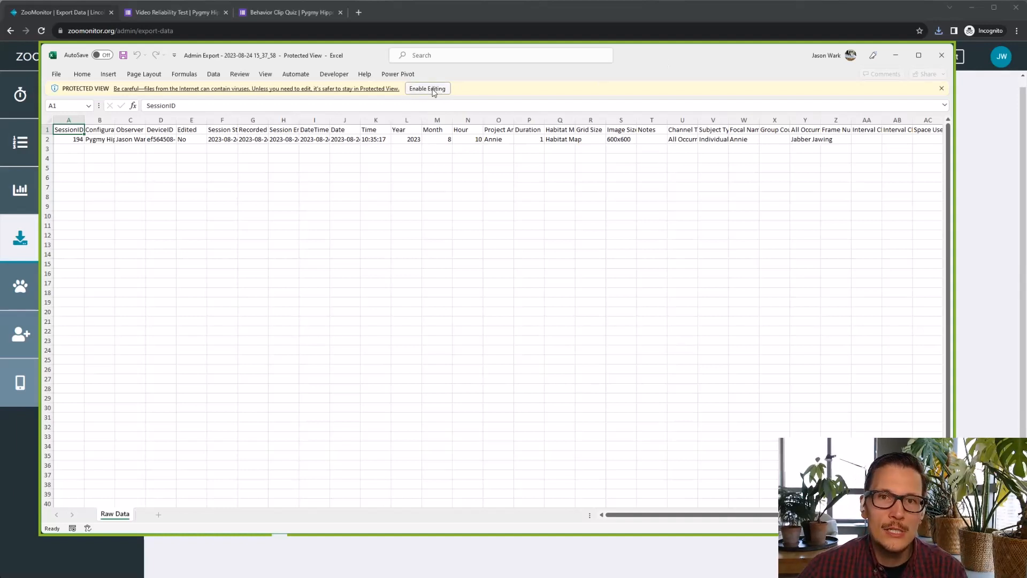
Step: Enable editing in the exported Excel workbook, widen columns A to D, and examine the recorded session and its all-occurrence behavior
left_click(433, 90)
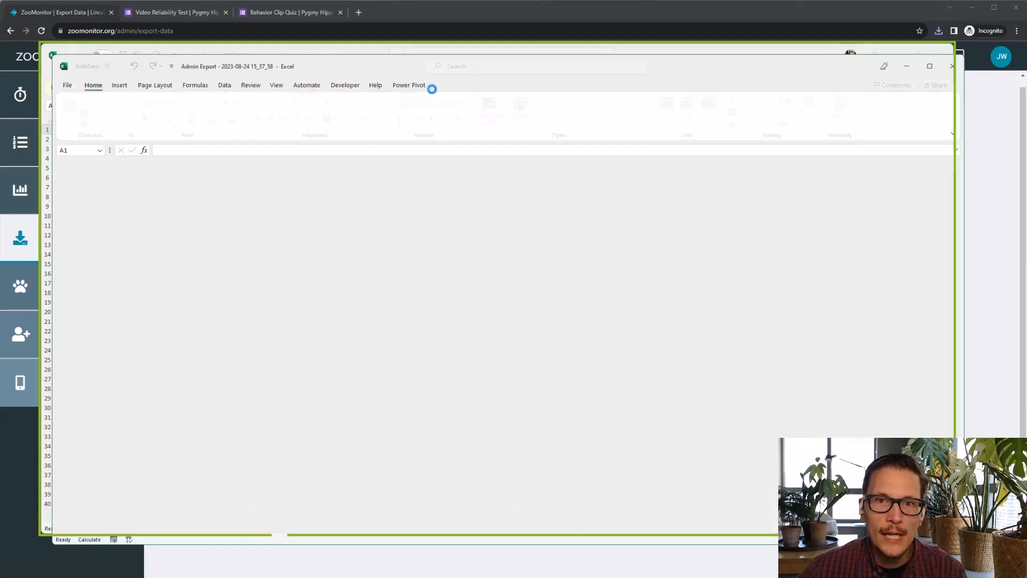
left_click(119, 194)
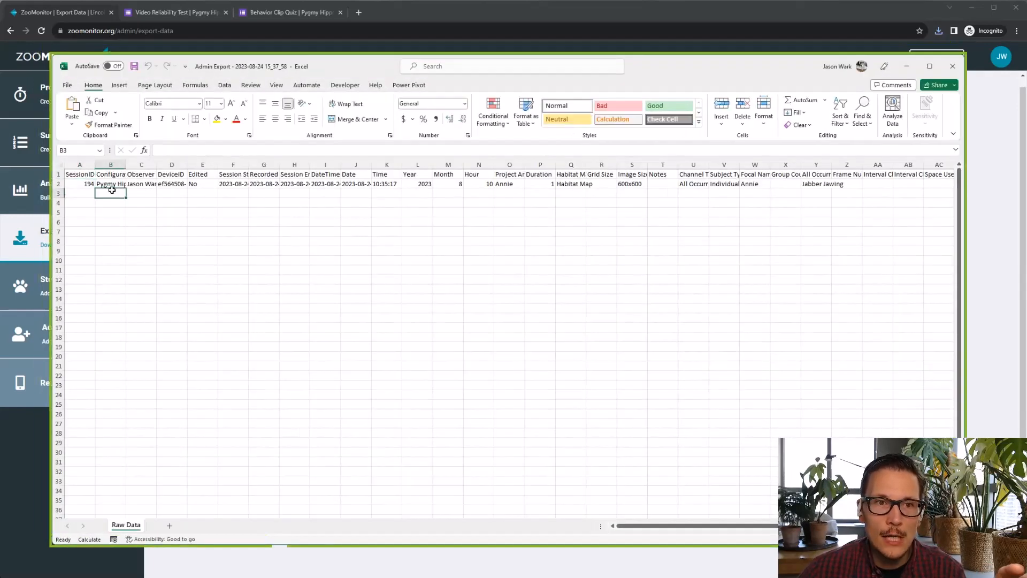
left_click_drag(85, 165, 201, 160)
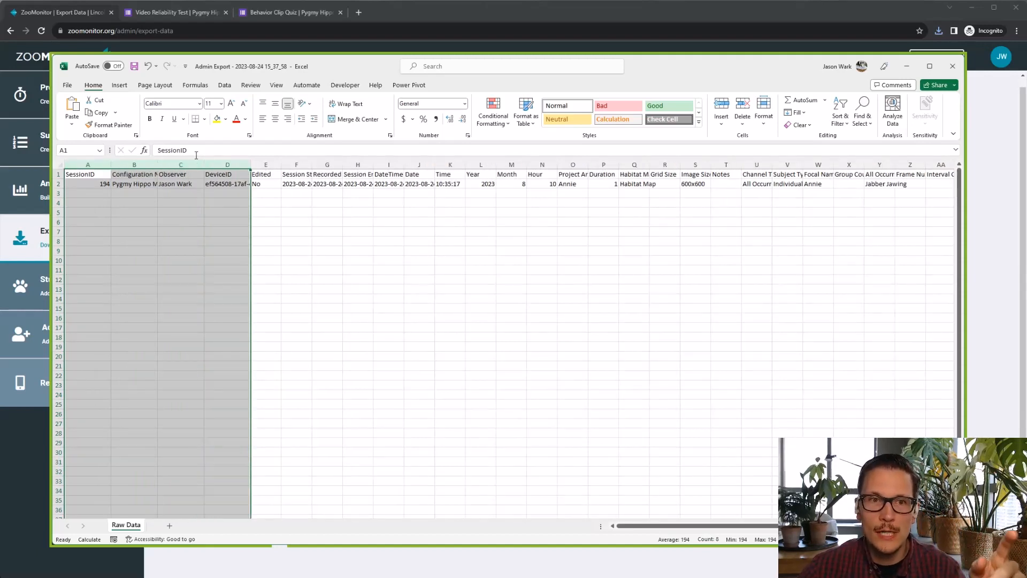
left_click(205, 187)
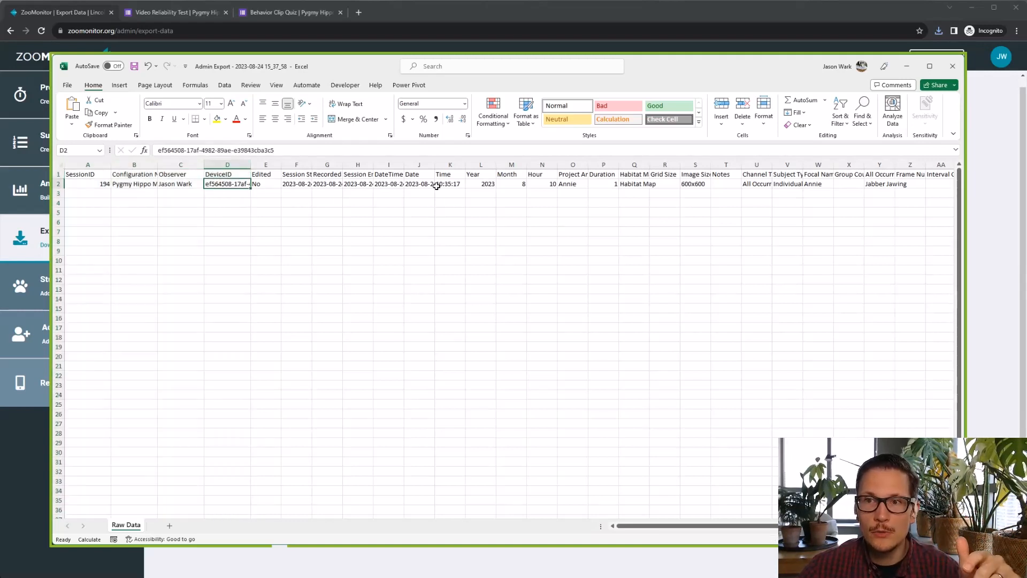
left_click(882, 185)
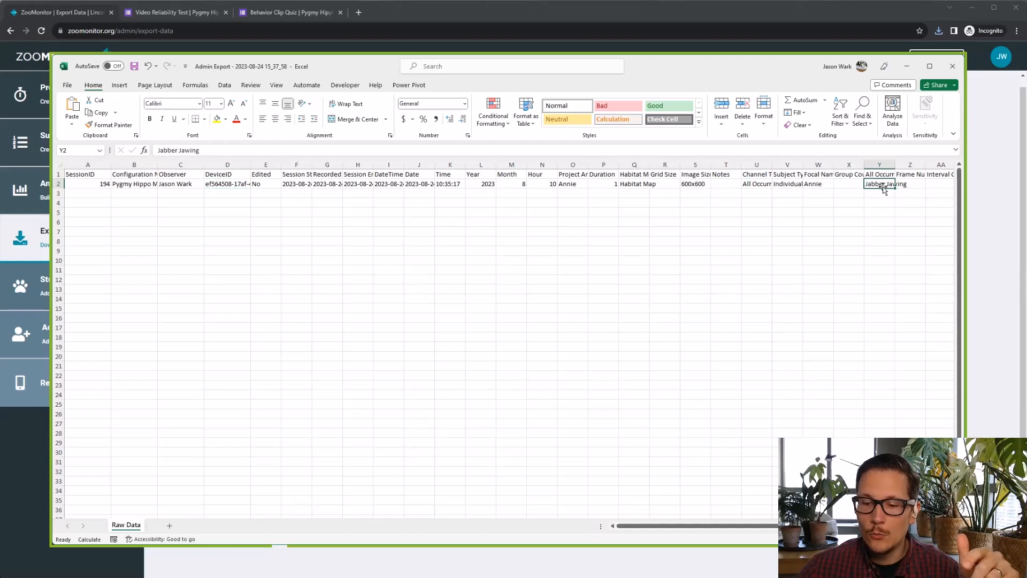
scroll(883, 187, "right", 2)
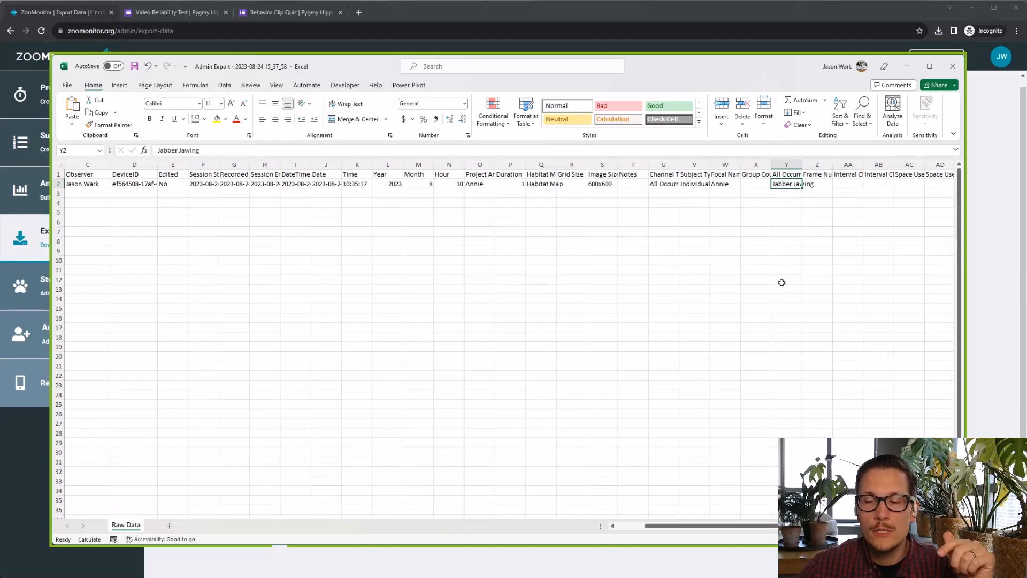
left_click_drag(698, 527, 631, 529)
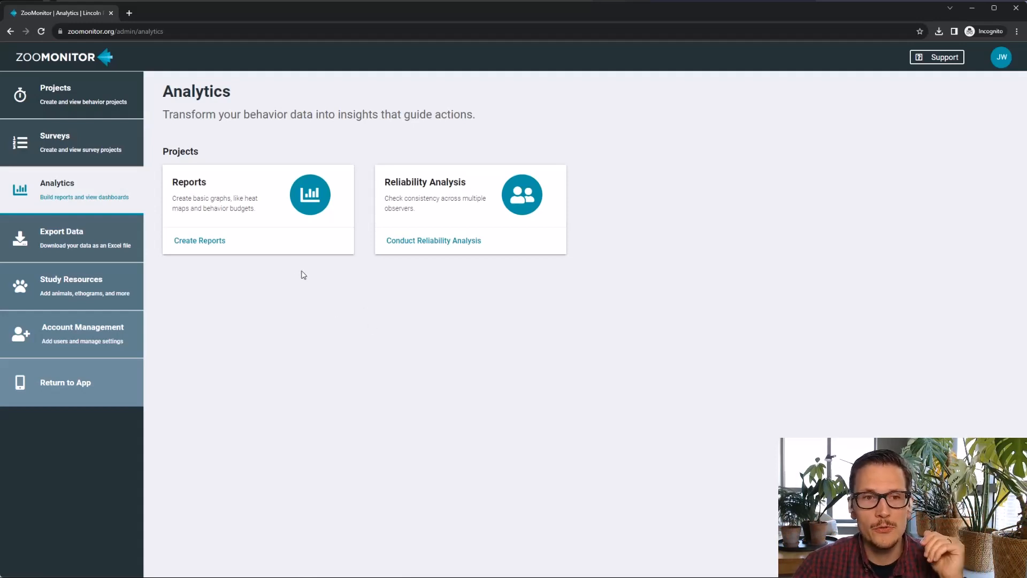
Step: Set up an analytics report for Pygmy Hippo Monitoring with the Target Behavior type and All Occurrence data
left_click(209, 245)
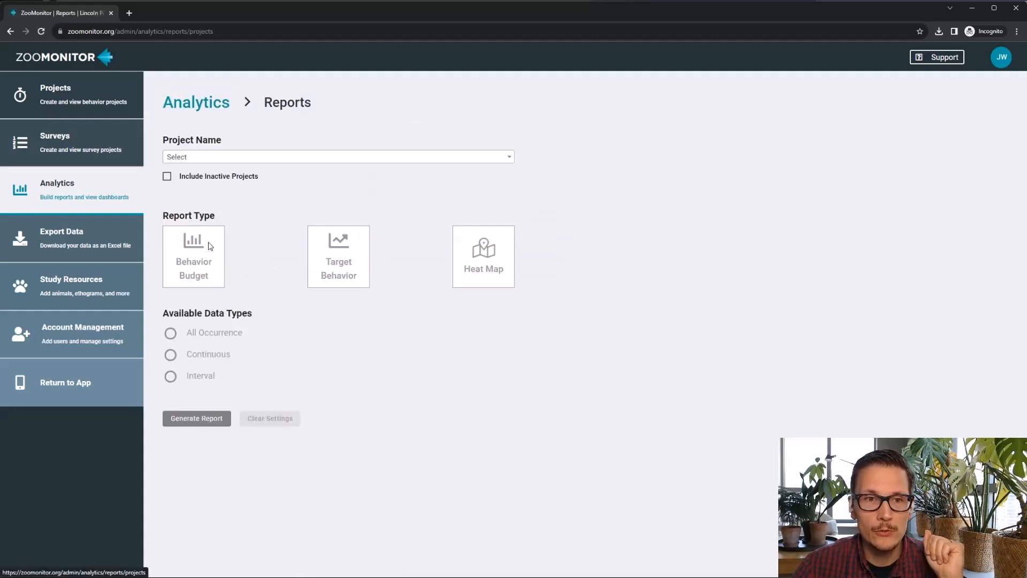
left_click(289, 158)
type("pyg")
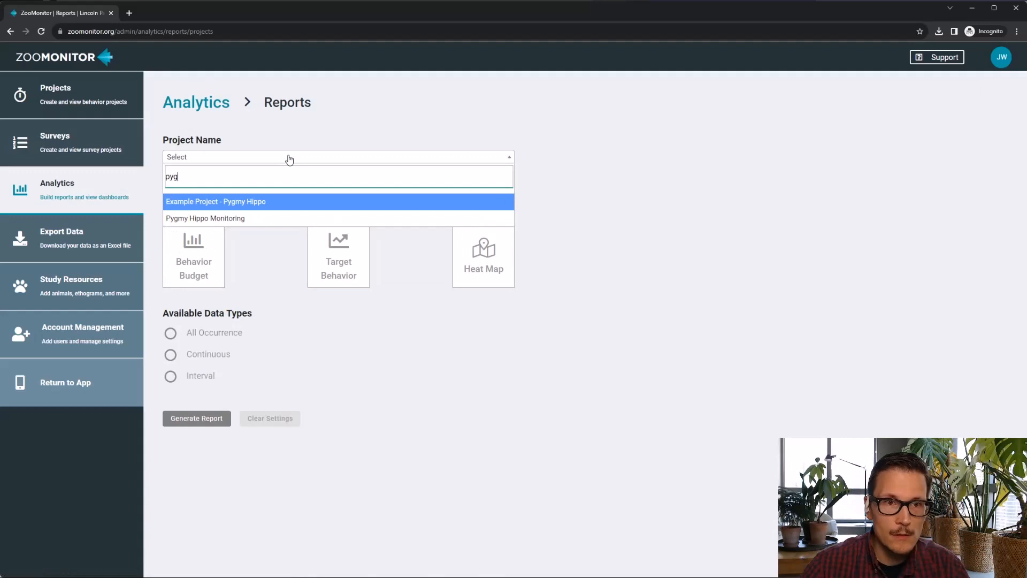
left_click(278, 221)
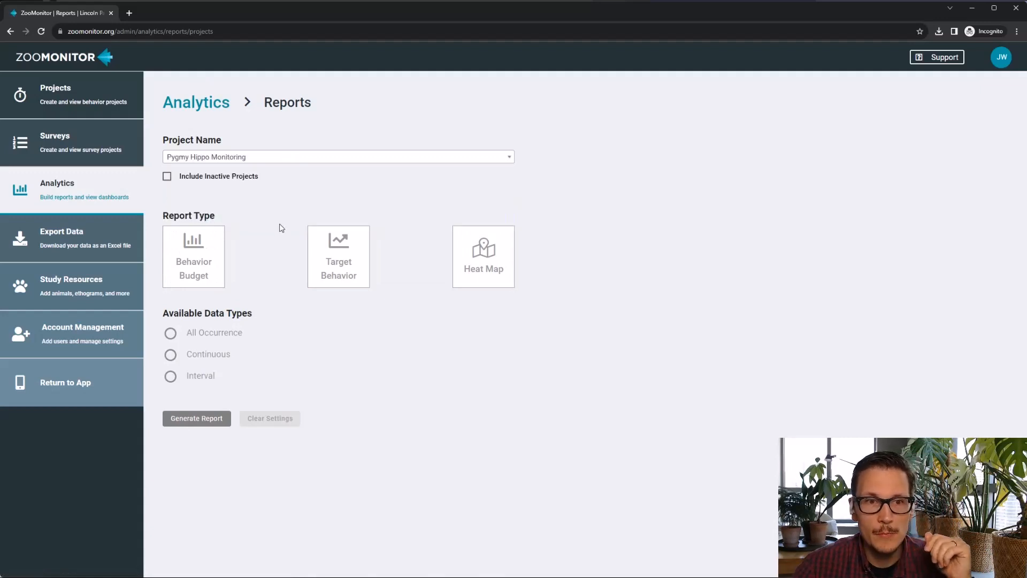
left_click(344, 261)
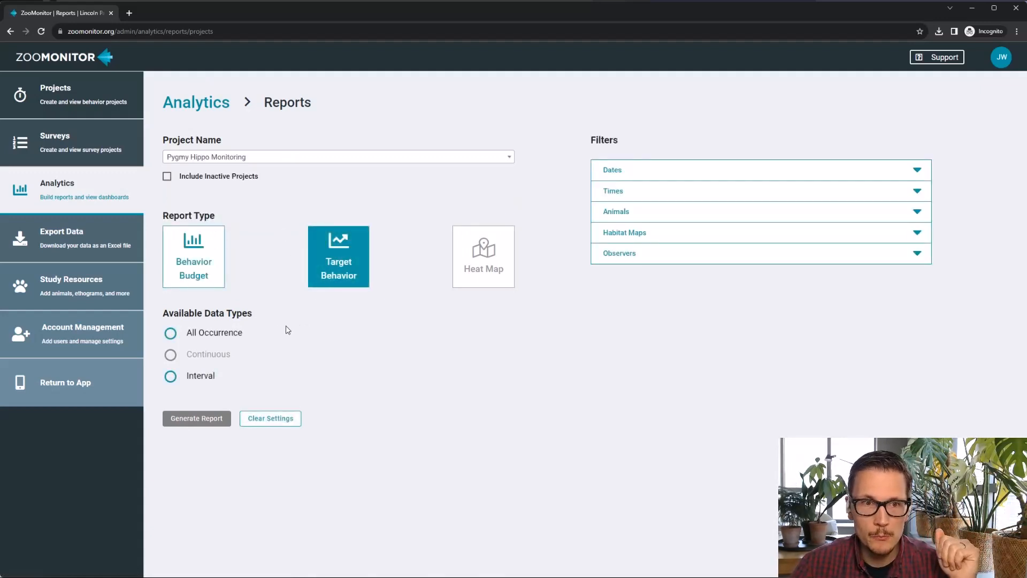
left_click(210, 332)
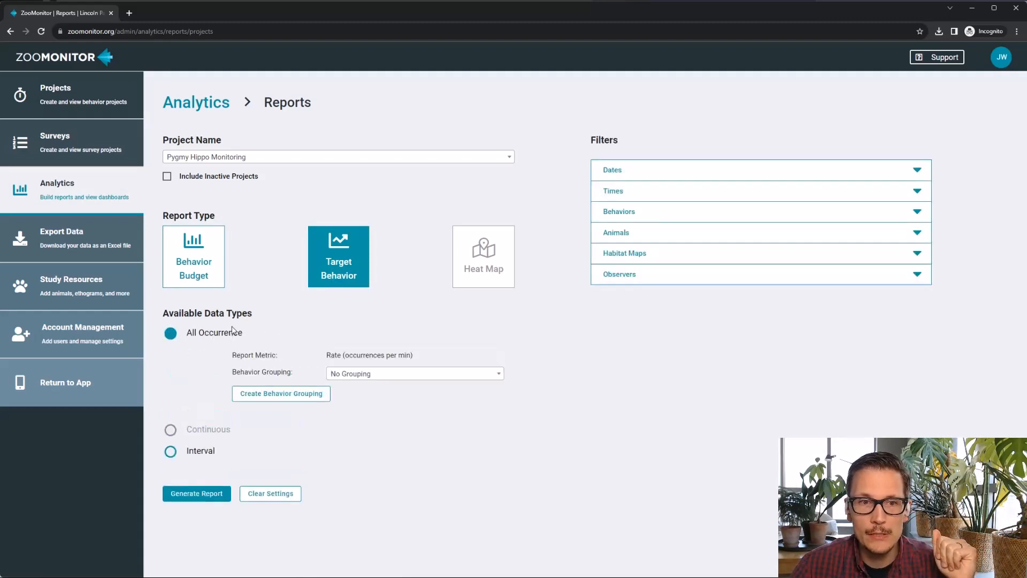
Step: Include practice sessions in the observer filter, generate the report, and inspect the data points on the Jabber Jawing chart
left_click(649, 276)
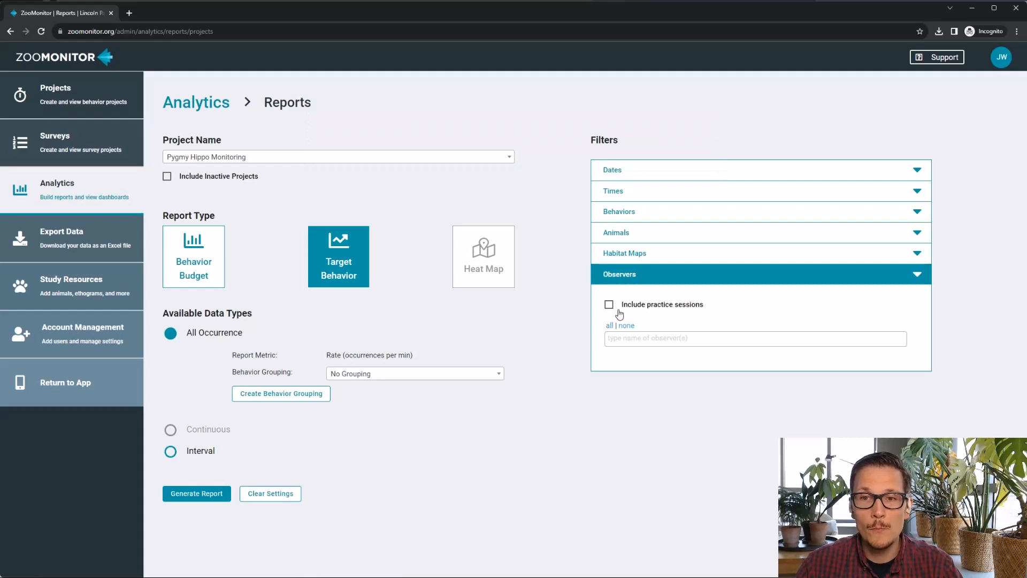
left_click(608, 304)
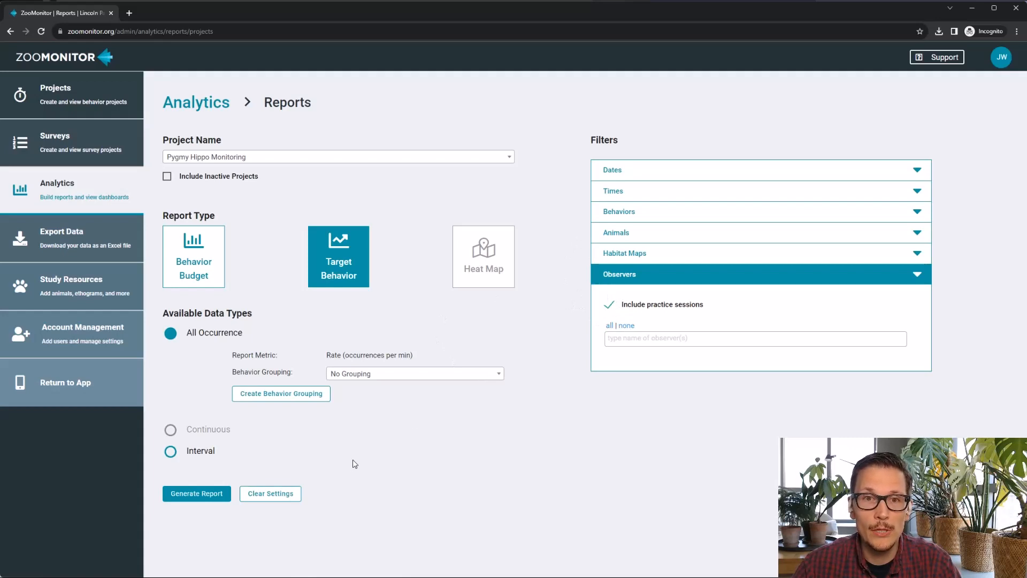
left_click(208, 499)
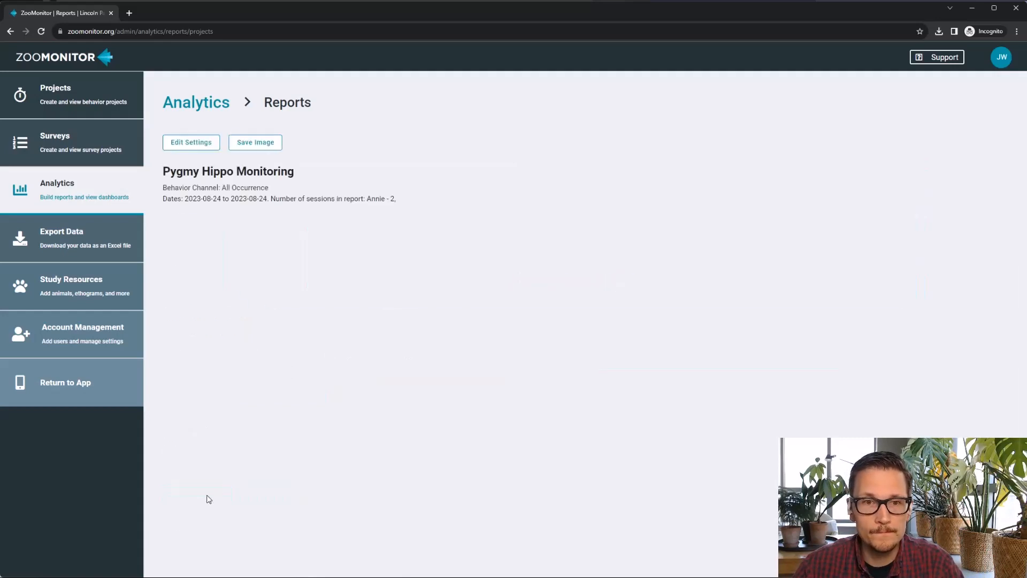
scroll(457, 323, "down", 1)
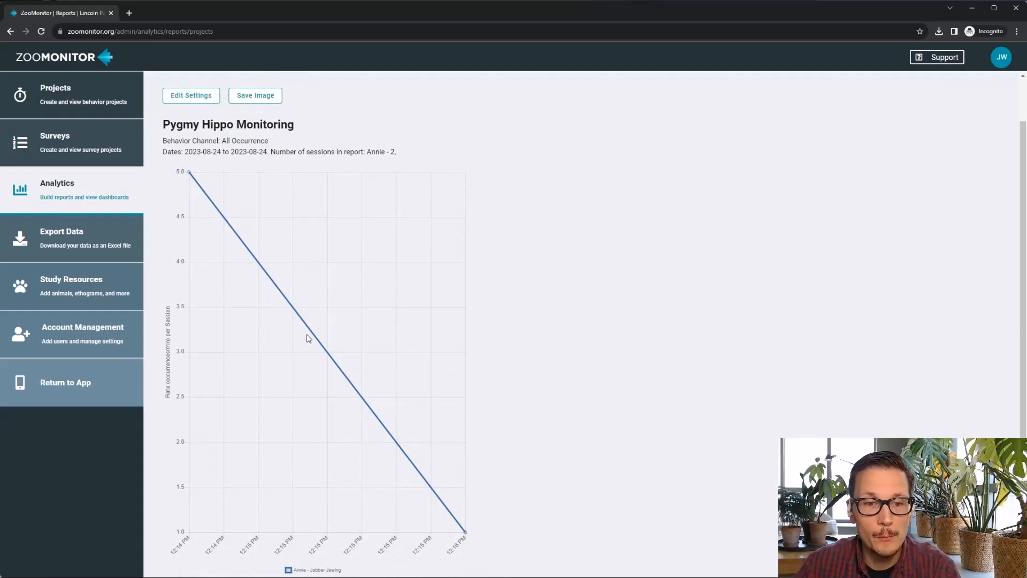
mouse_move(189, 175)
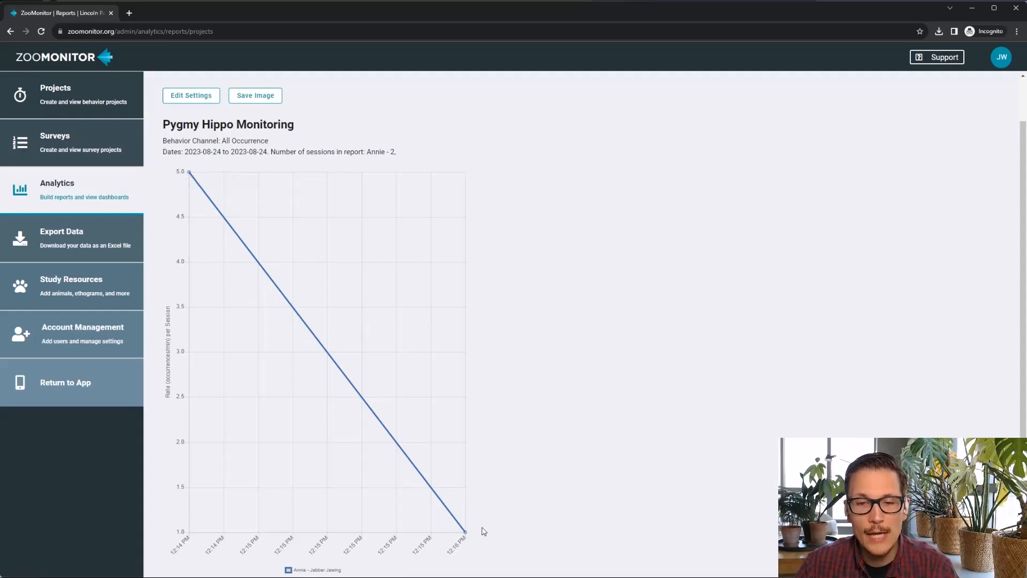
mouse_move(466, 536)
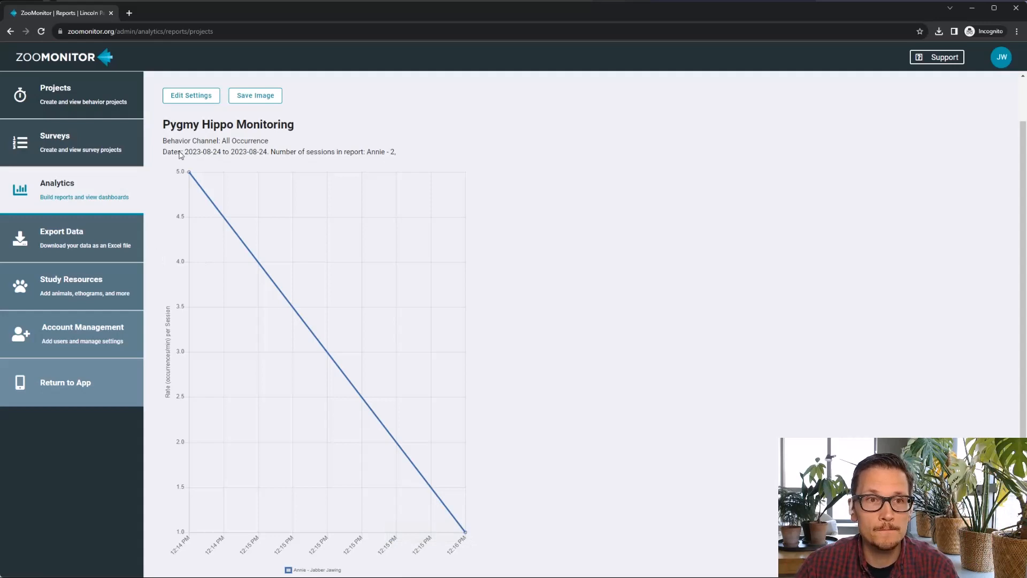
Step: Exclude practice sessions from the report settings, regenerate the report, and inspect the data point on the chart
left_click(199, 98)
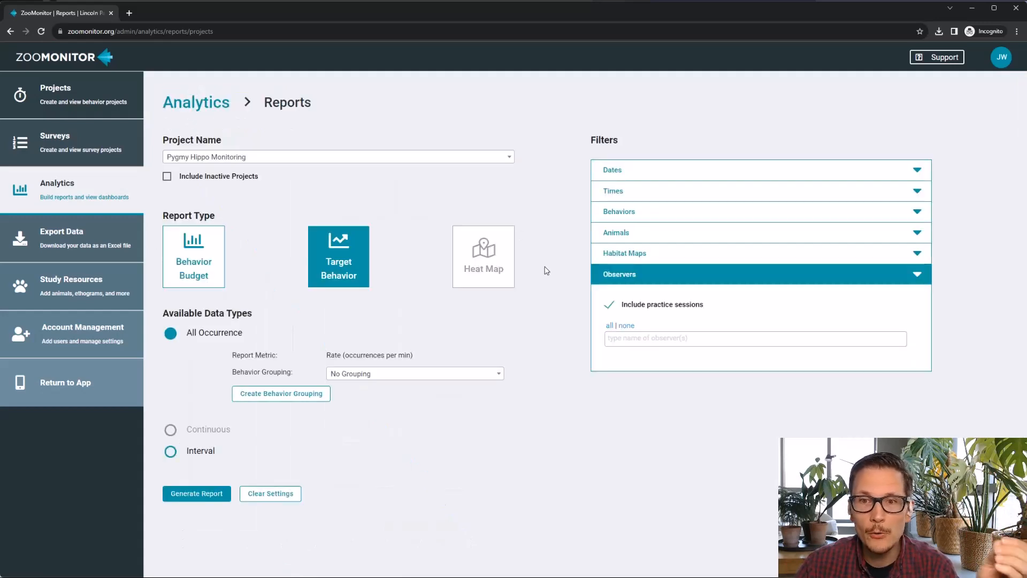
left_click(608, 308)
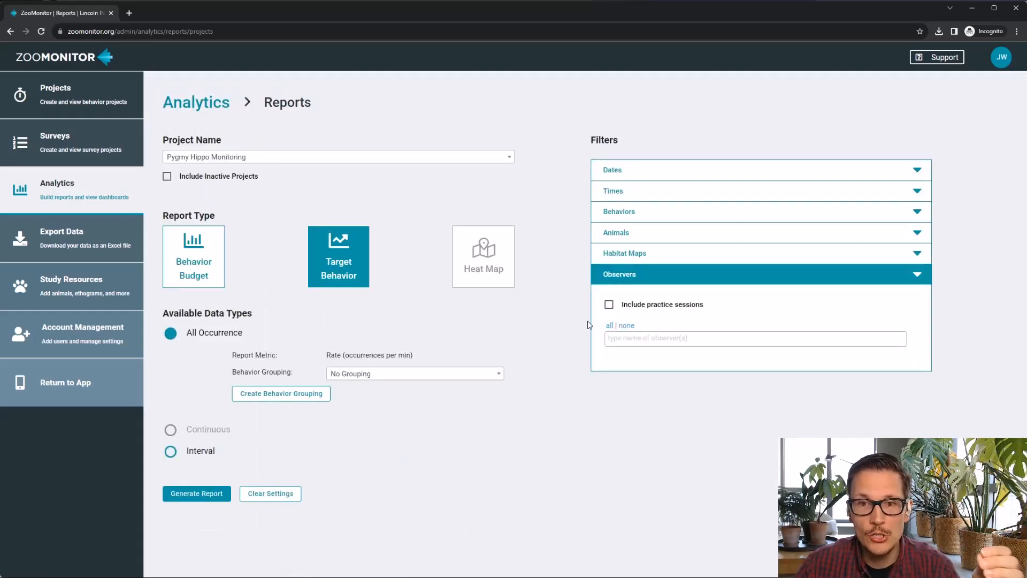
left_click(198, 493)
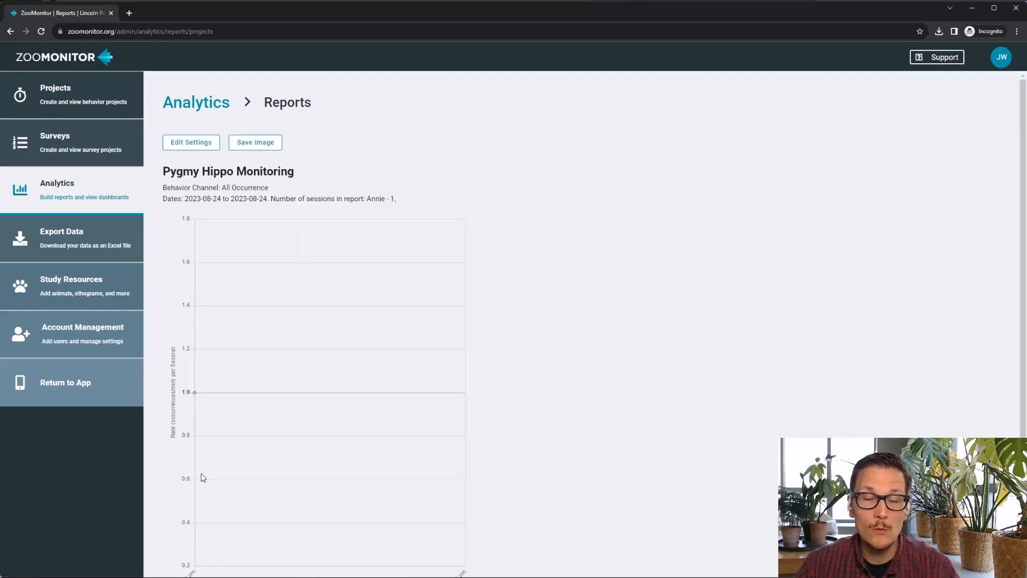
scroll(225, 416, "down", 1)
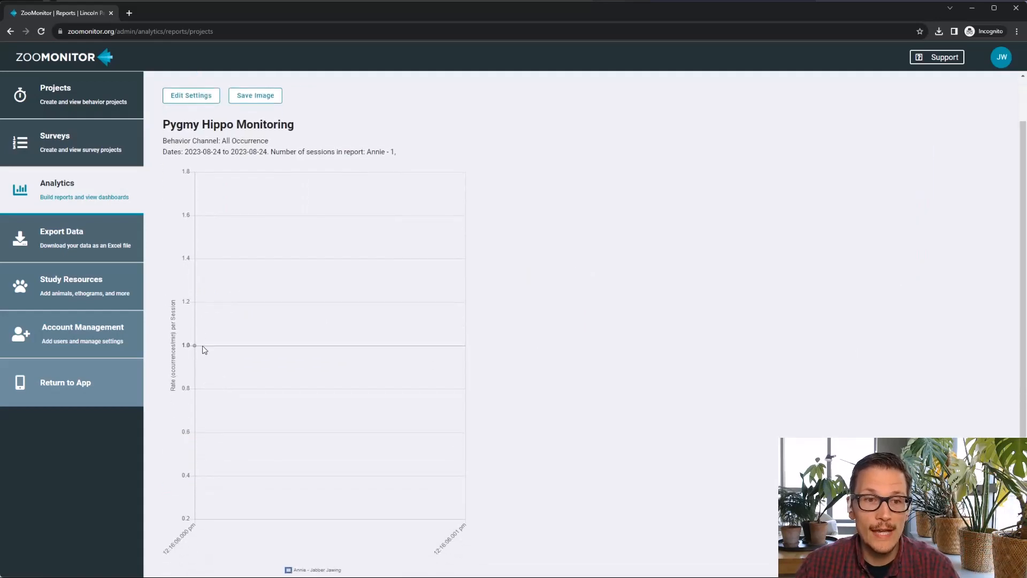
mouse_move(195, 345)
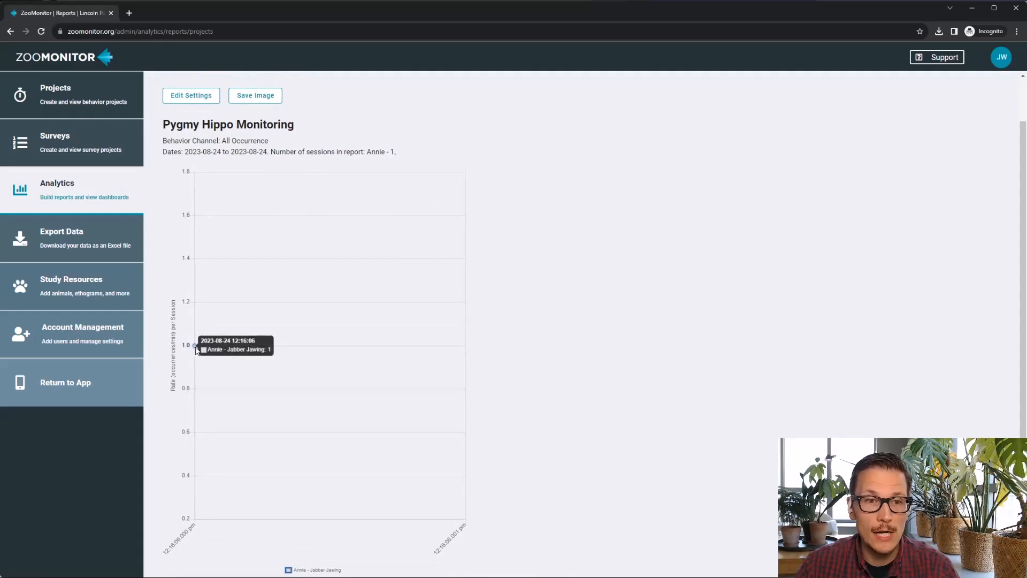